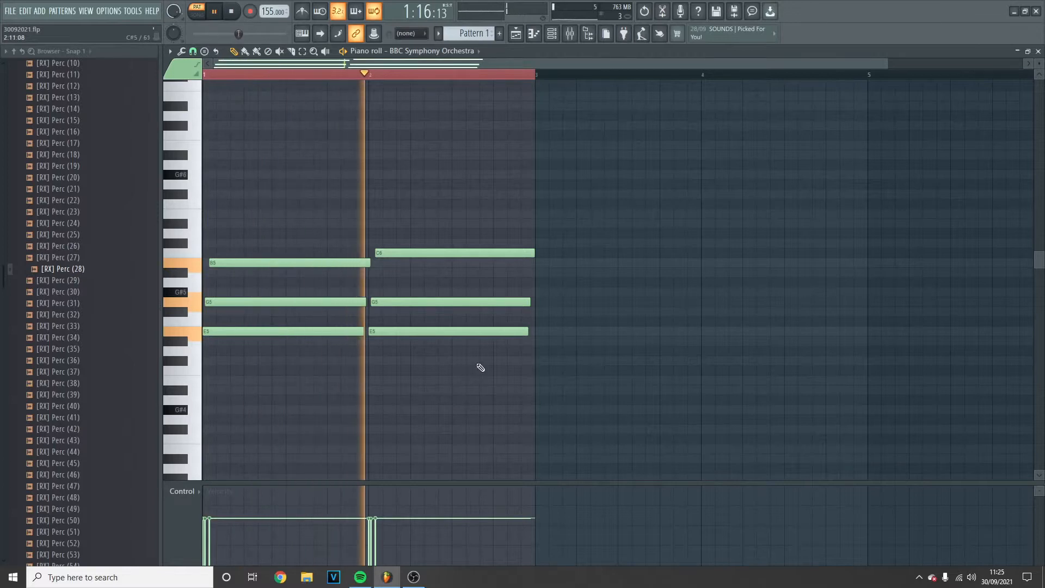
Repeat the two-bar chord progression from bar 3, including the higher-octave B and C notes above it
{"action": "key", "text": "space"}
{"action": "key", "text": "ctrl+a"}
{"action": "key", "text": "ctrl+b"}
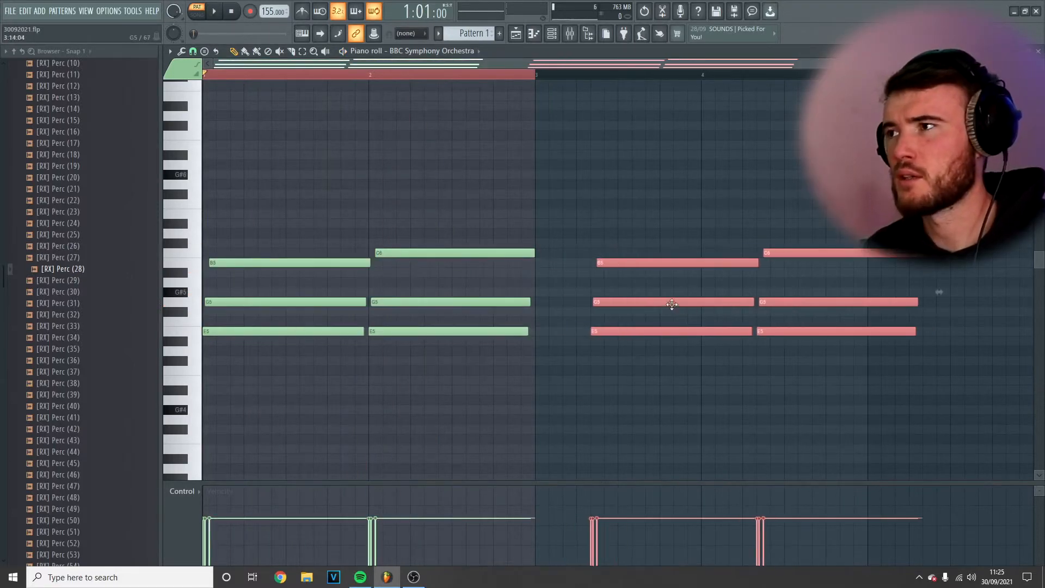
{"action": "left_click_drag", "start_coordinate": [628, 301], "coordinate": [615, 301]}
{"action": "key", "text": "ctrl+a"}
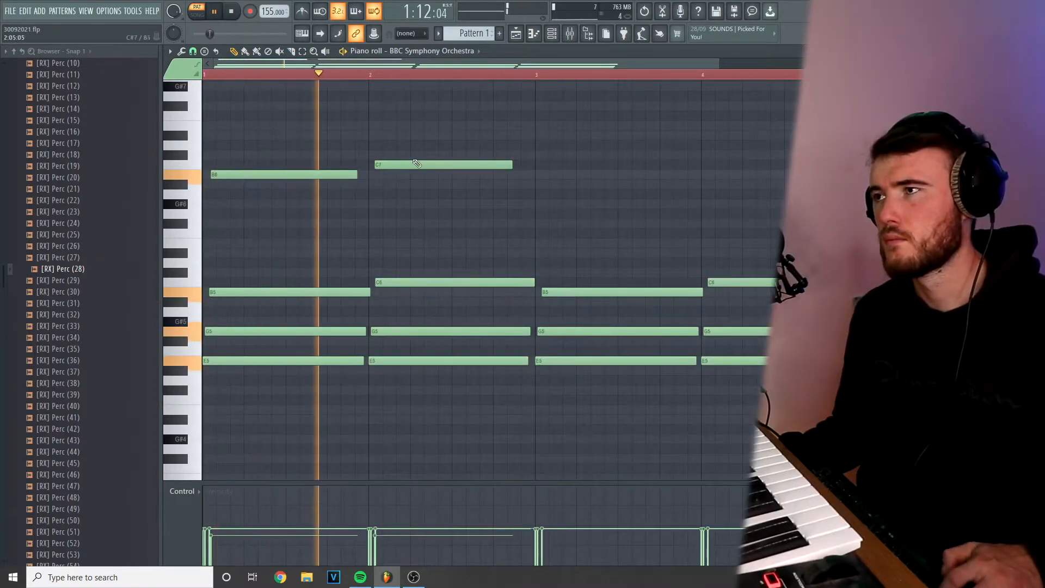
{"action": "left_click_drag", "start_coordinate": [500, 185], "coordinate": [268, 109]}
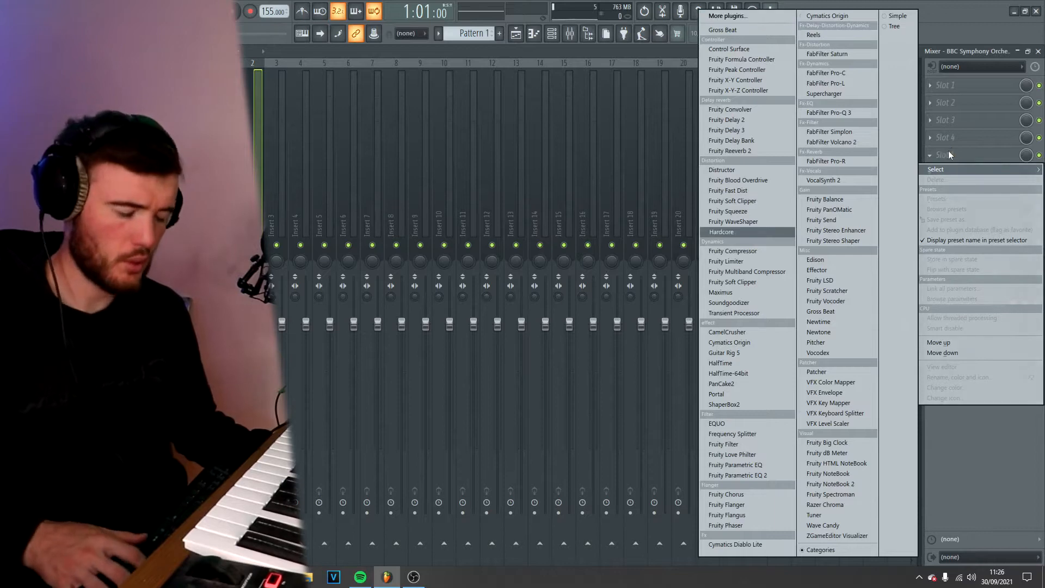
Add HalfTime-64bit to the BBC Symphony Orchestra mixer track and play the pattern through it
{"action": "left_click", "coordinate": [724, 374]}
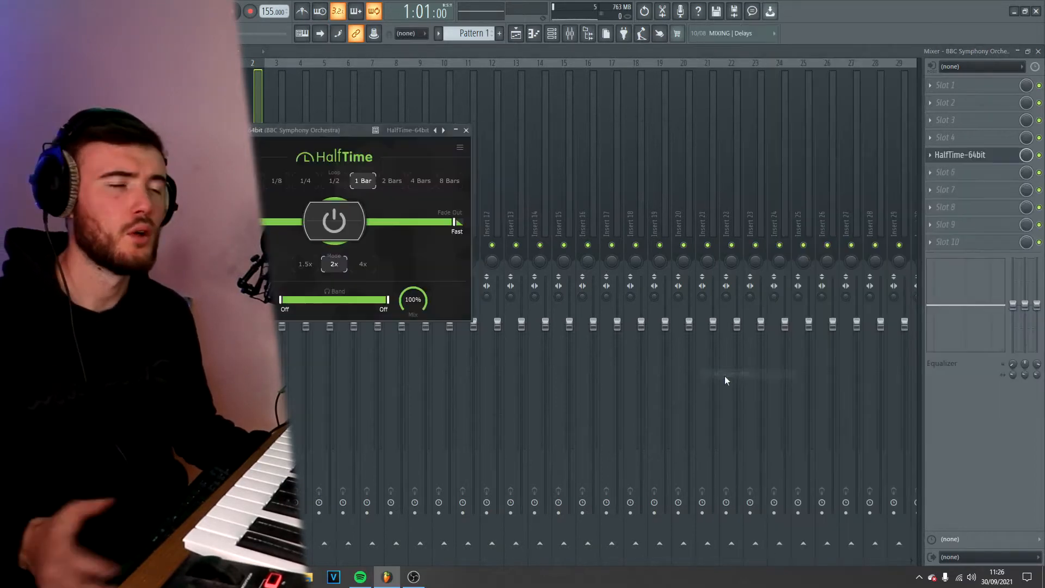
{"action": "left_click_drag", "start_coordinate": [318, 132], "coordinate": [557, 115]}
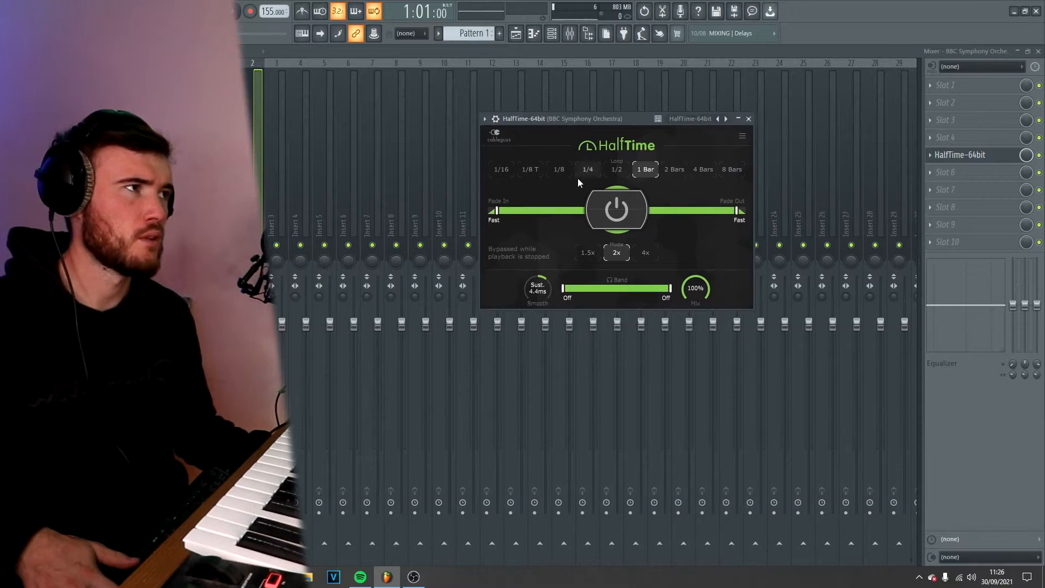
{"action": "key", "text": "space"}
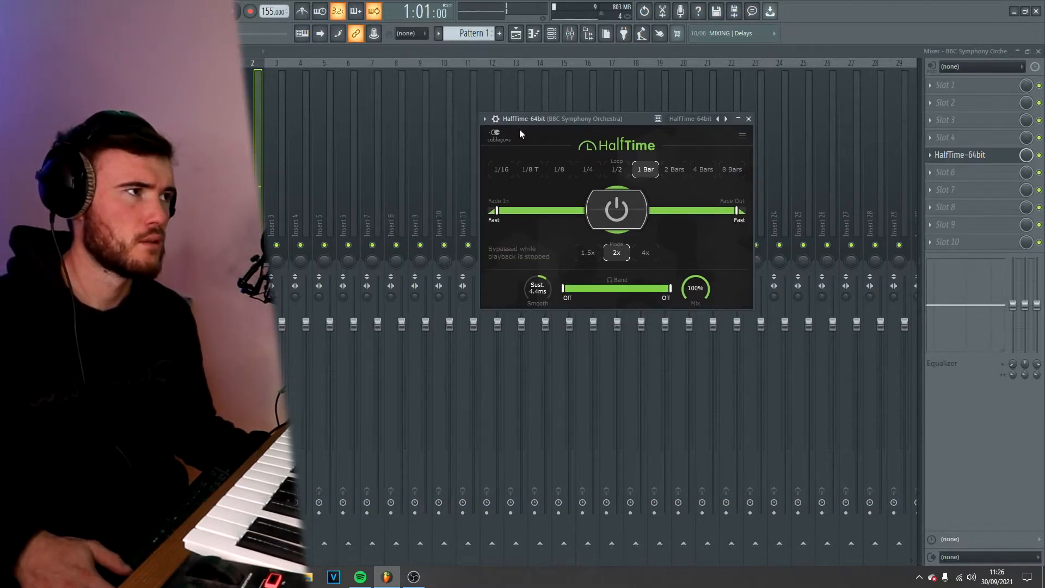
Transpose all the BBC Symphony Orchestra notes up one octave
{"action": "left_click", "coordinate": [534, 34]}
{"action": "key", "text": "ctrl+a"}
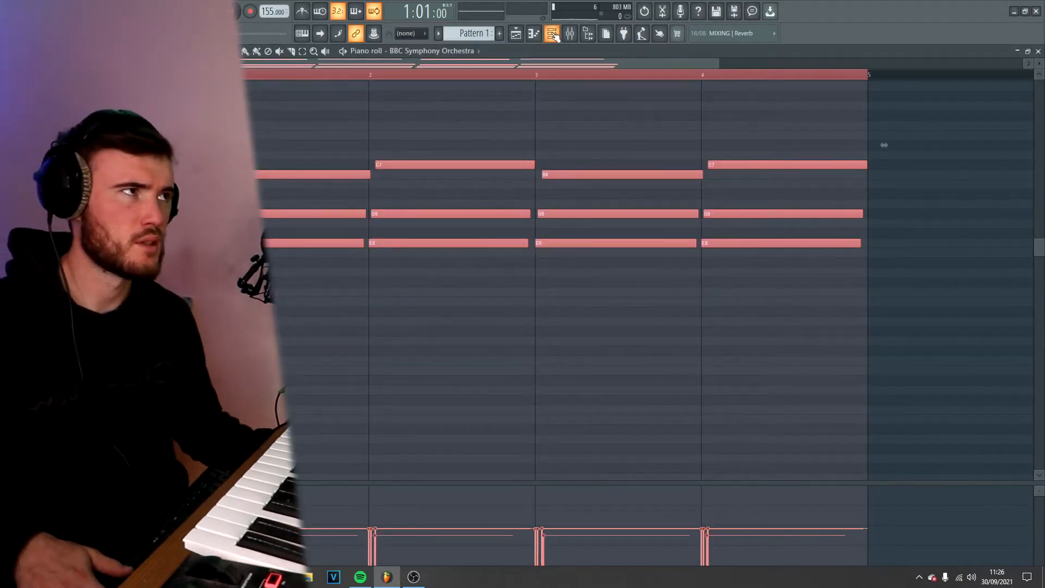
Adjust HalfTime's Smooth length and Fruity Chorus's LFO 1 frequency on the BBC Symphony Orchestra mixer track
{"action": "left_click", "coordinate": [553, 34]}
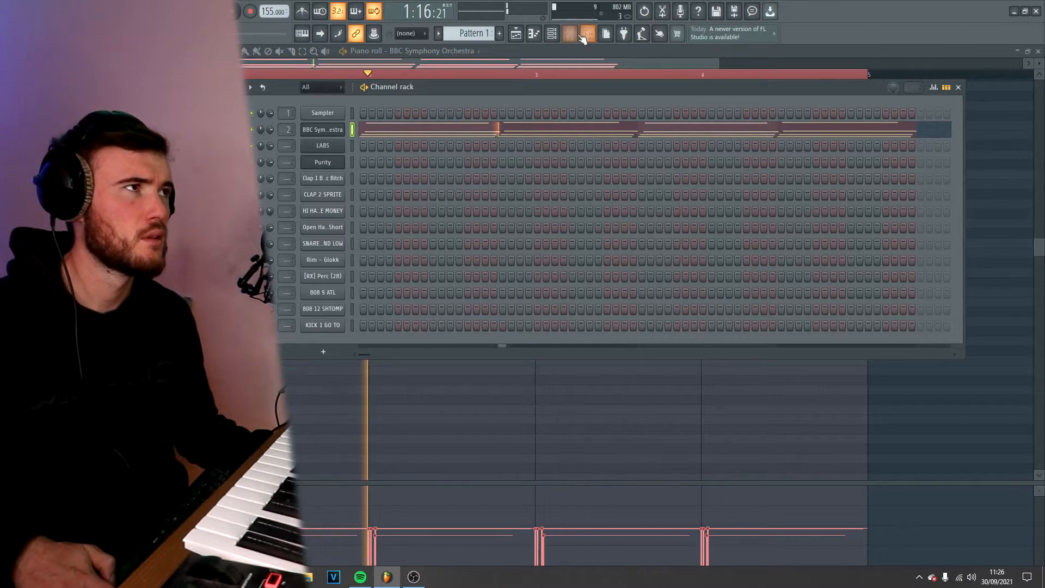
{"action": "left_click", "coordinate": [557, 35]}
{"action": "left_click", "coordinate": [556, 34]}
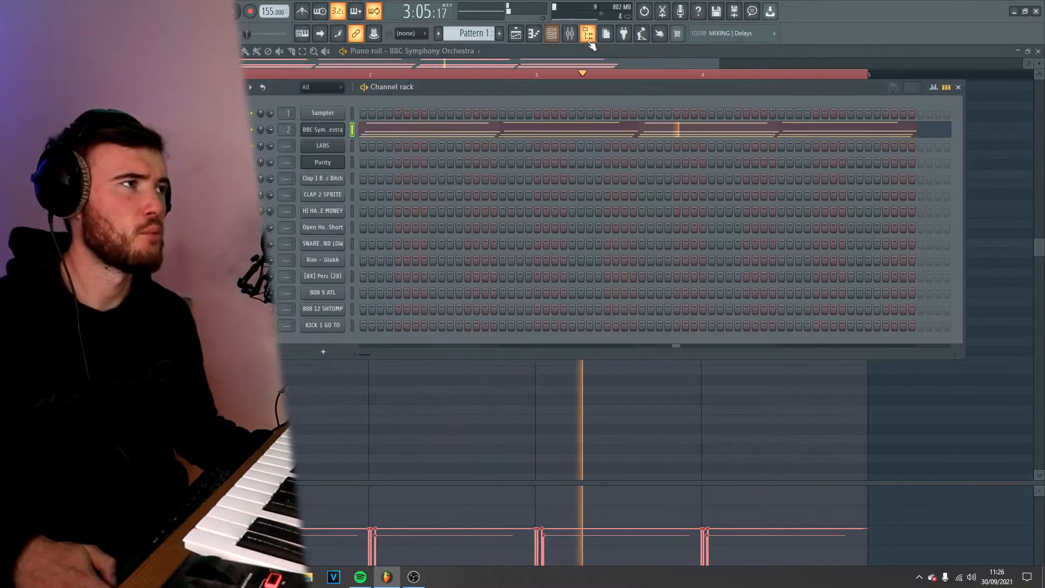
{"action": "left_click", "coordinate": [584, 35]}
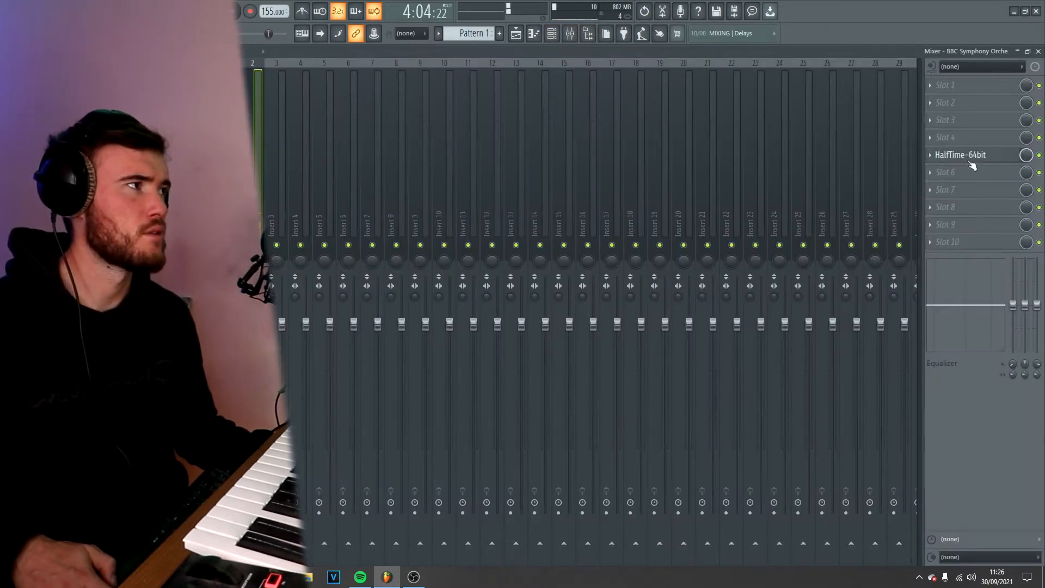
{"action": "left_click", "coordinate": [969, 161]}
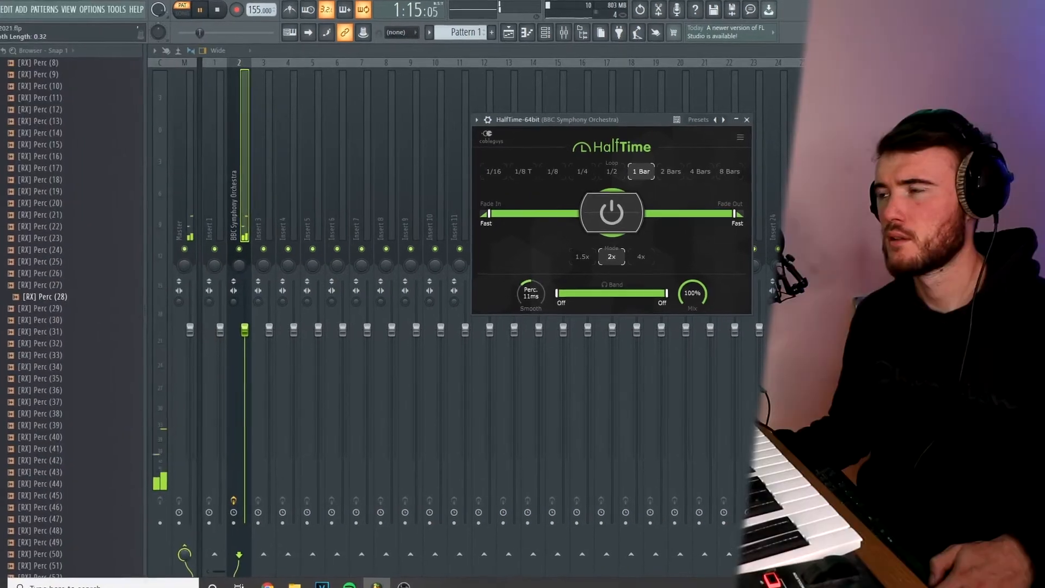
{"action": "left_click_drag", "start_coordinate": [529, 302], "coordinate": [529, 269]}
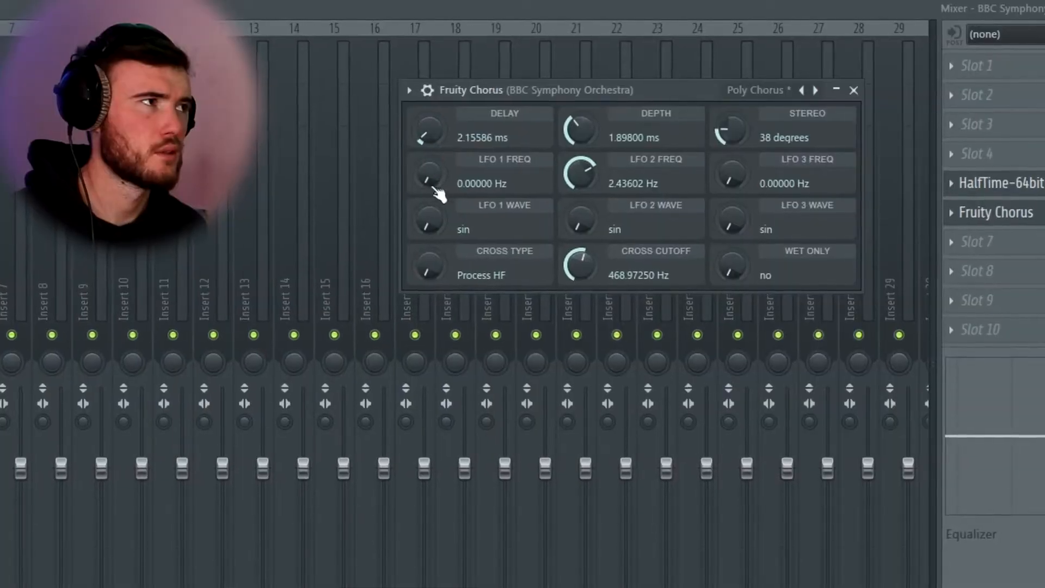
{"action": "left_click_drag", "start_coordinate": [438, 193], "coordinate": [416, 183]}
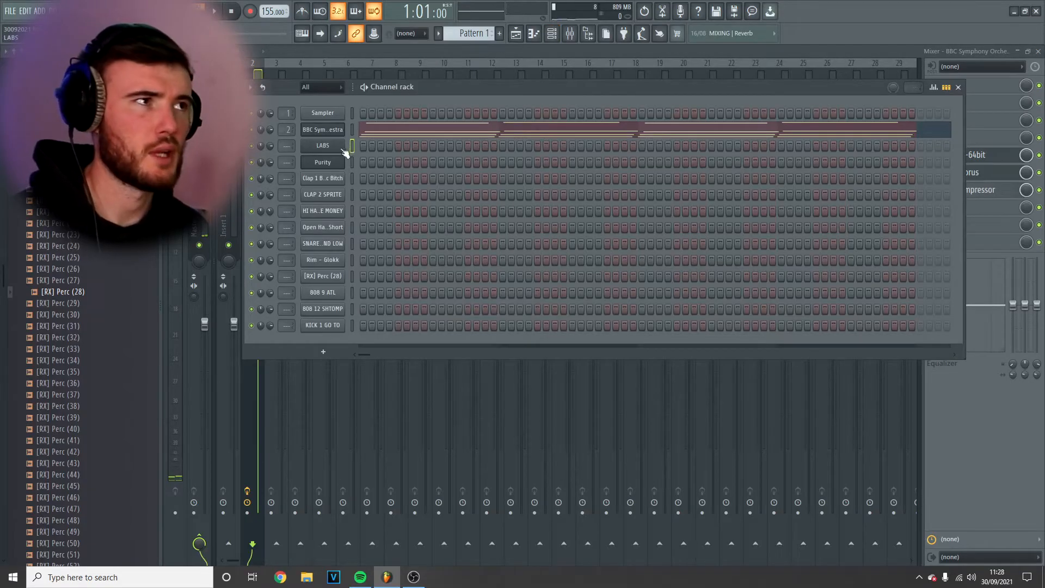
Record a melody into the LABS piano roll using the Everything recording option, playing E6, F#6, G6, C7 and B6 over the chords
{"action": "right_click", "coordinate": [344, 151]}
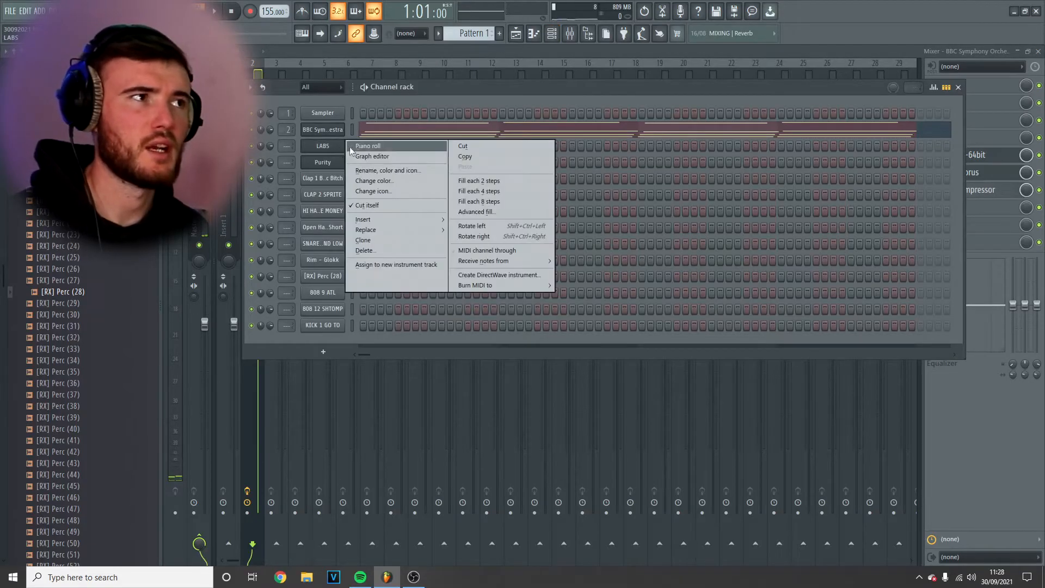
{"action": "left_click", "coordinate": [357, 143]}
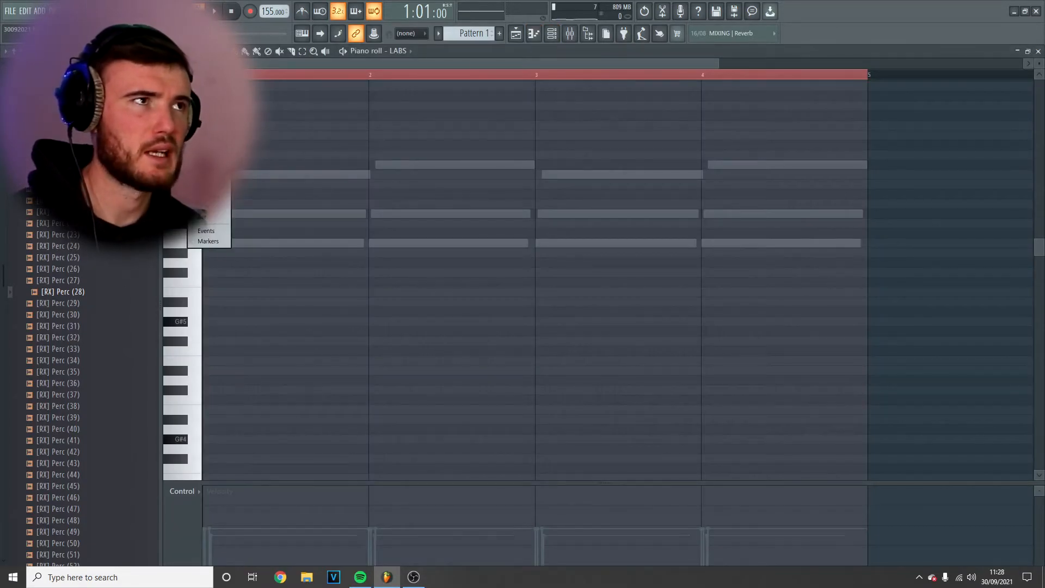
{"action": "scroll", "coordinate": [215, 263], "scroll_direction": "up", "scroll_amount": 4}
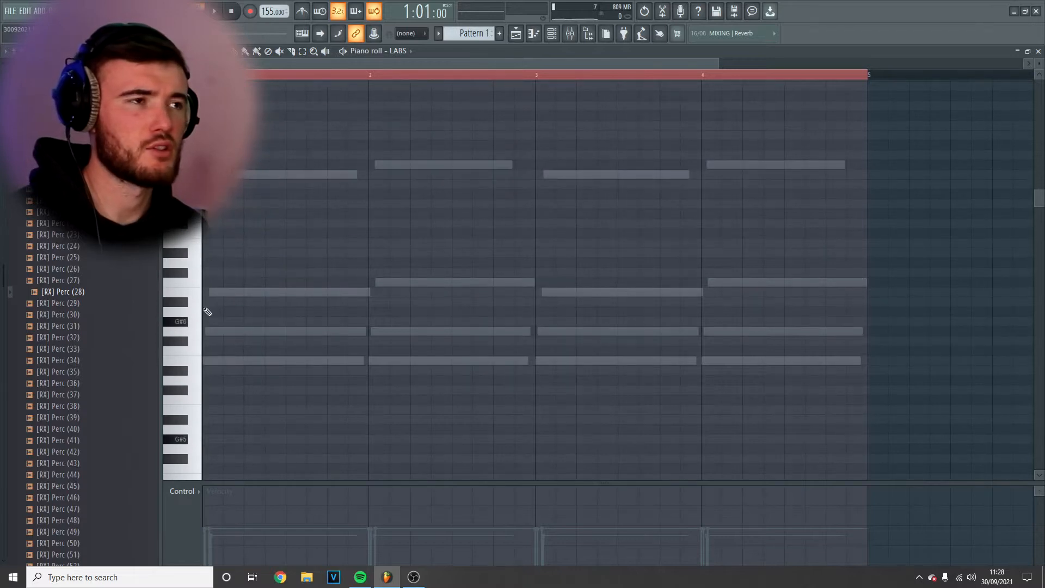
{"action": "left_click", "coordinate": [210, 362]}
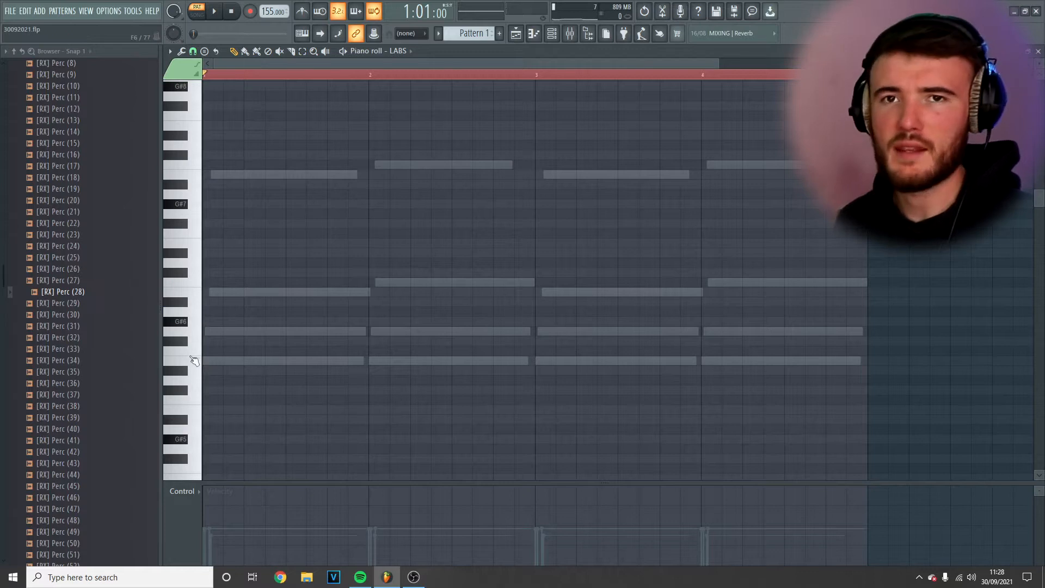
{"action": "left_click", "coordinate": [250, 12]}
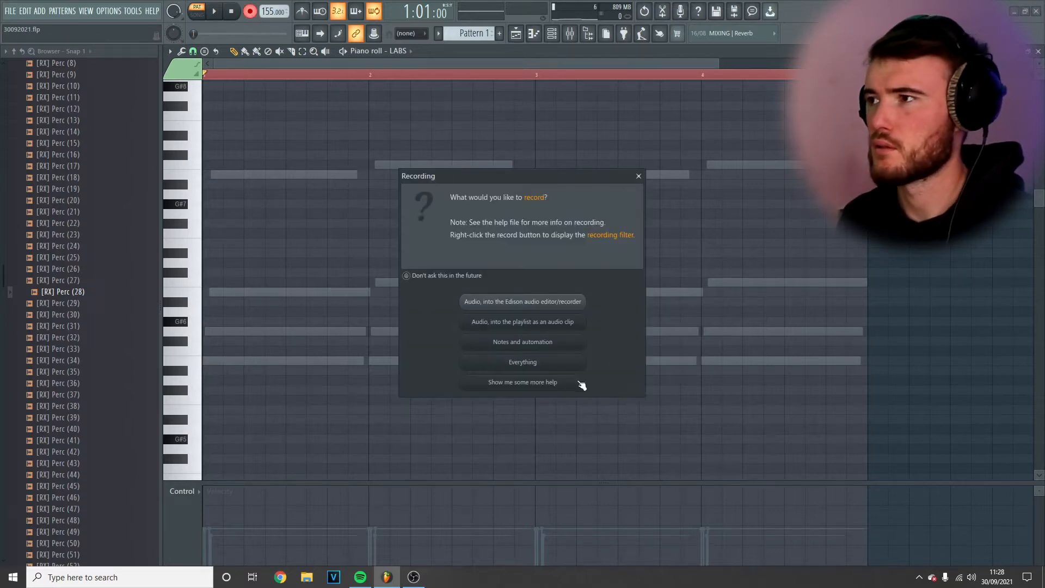
{"action": "left_click", "coordinate": [566, 365]}
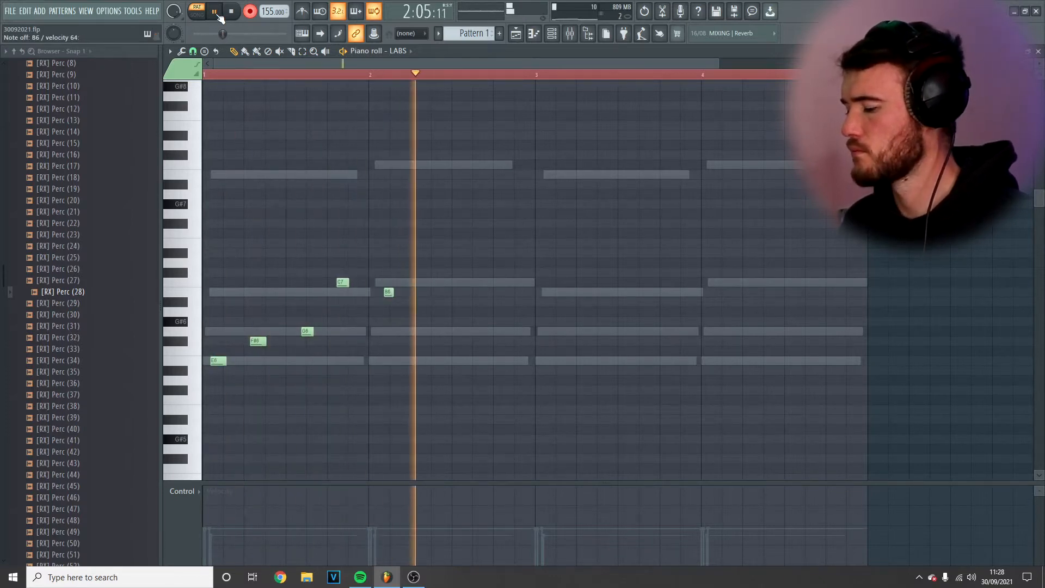
{"action": "left_click", "coordinate": [217, 13]}
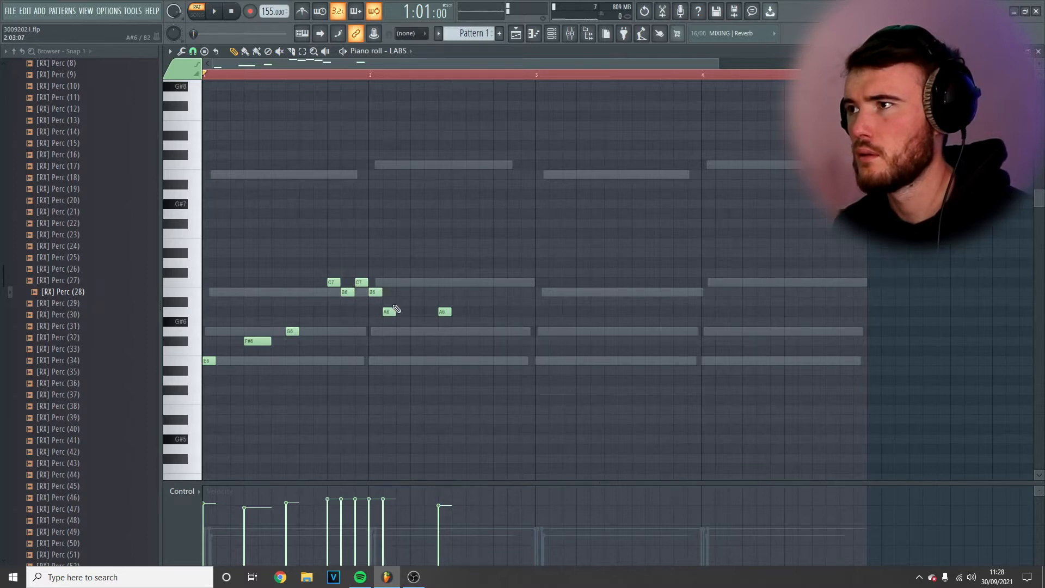
Play back the LABS melody, move bar 2's A6 note to the fourth beat and place a B6 on its second beat
{"action": "key", "text": "space"}
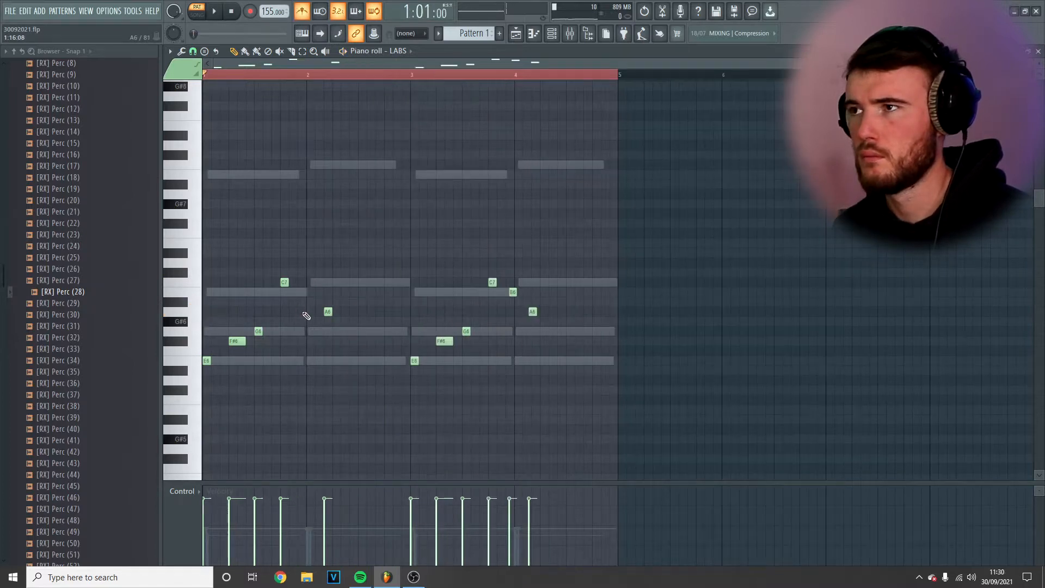
{"action": "key", "text": "space"}
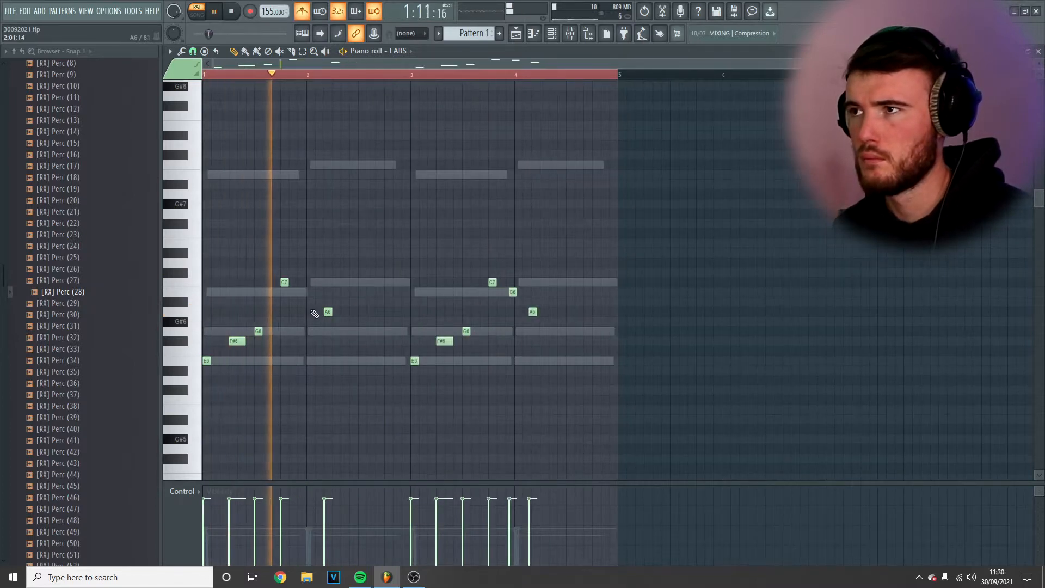
{"action": "key", "text": "space"}
{"action": "key", "text": "space"}
{"action": "left_click_drag", "start_coordinate": [329, 311], "coordinate": [389, 311]}
{"action": "left_click", "coordinate": [380, 310]}
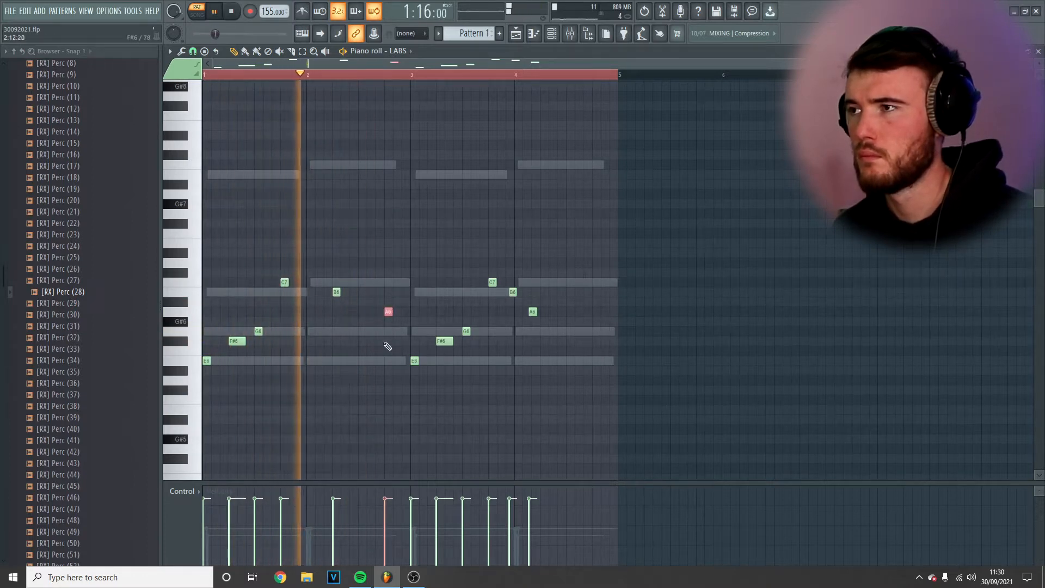
Replace the LABS notes in bars 3 and 4 with a copy of the melody from bars 1 and 2 and play it
{"action": "left_click_drag", "start_coordinate": [595, 403], "coordinate": [411, 245]}
{"action": "key", "text": "Delete"}
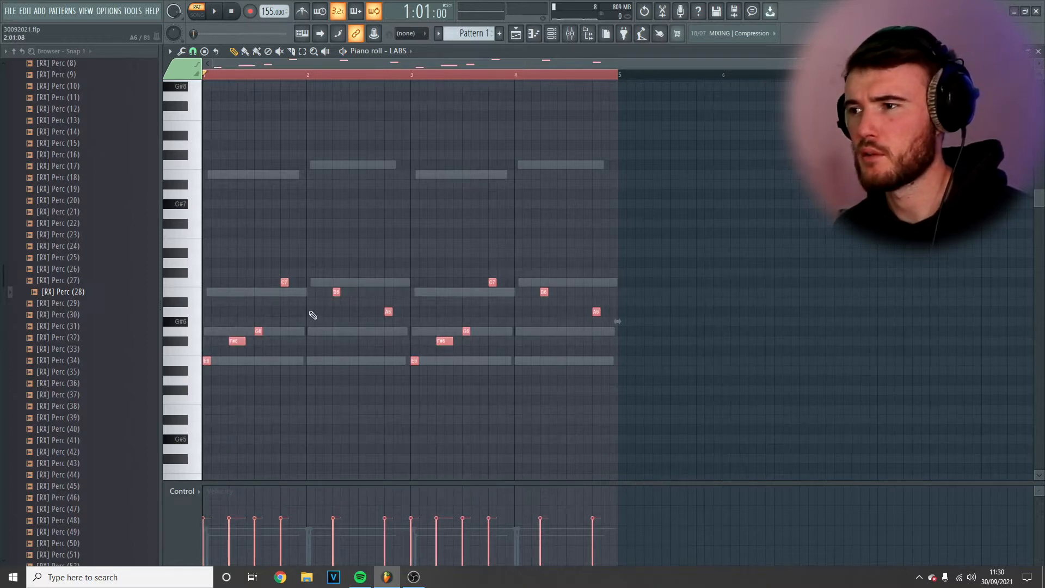
{"action": "key", "text": "space"}
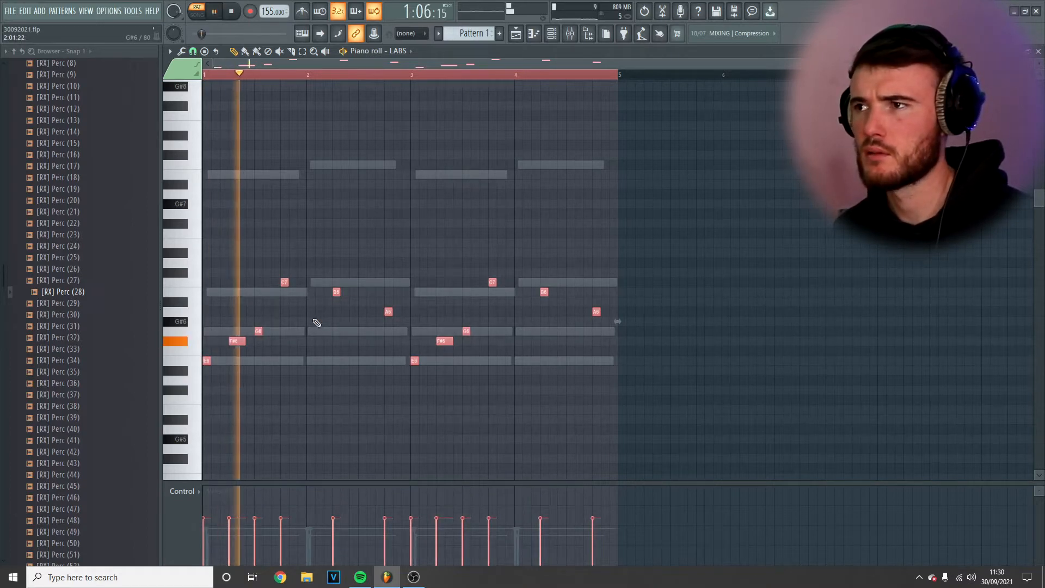
{"action": "key", "text": "space"}
Route the LABS channel to mixer track 3 and show that track in the mixer
{"action": "key", "text": "F6"}
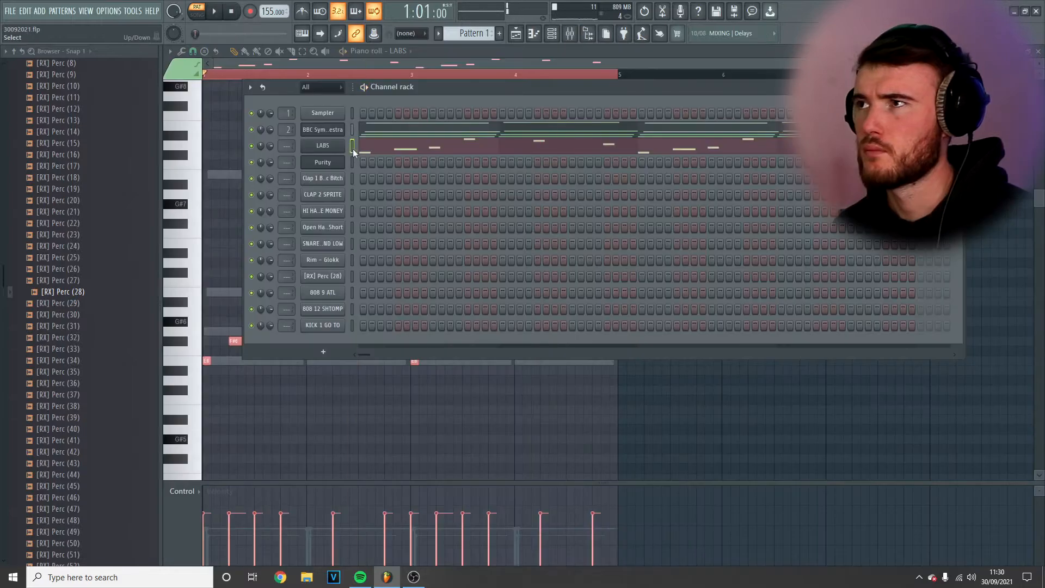
{"action": "key", "text": "ctrl+l"}
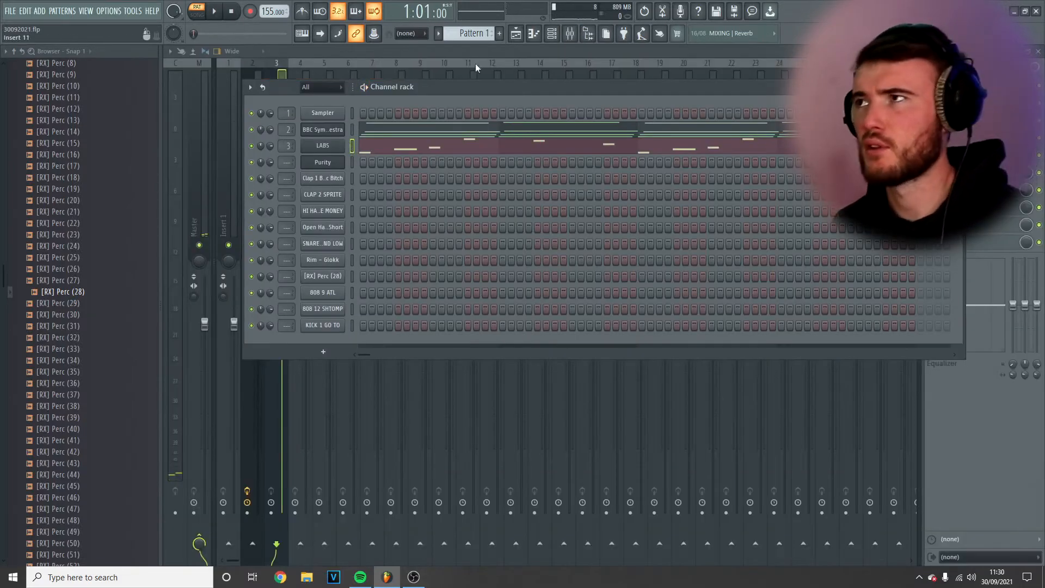
{"action": "left_click", "coordinate": [571, 35]}
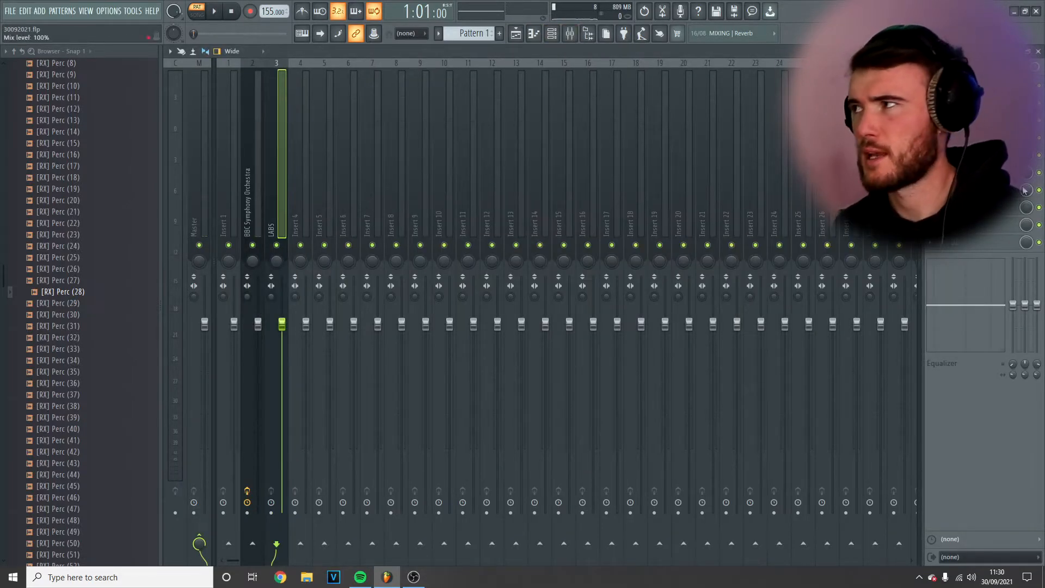
Add Fruity Compressor to the LABS track with threshold -41.5 dB, ratio 3.8:1, gain 10.3 dB and type Vintage
{"action": "left_click", "coordinate": [1025, 189]}
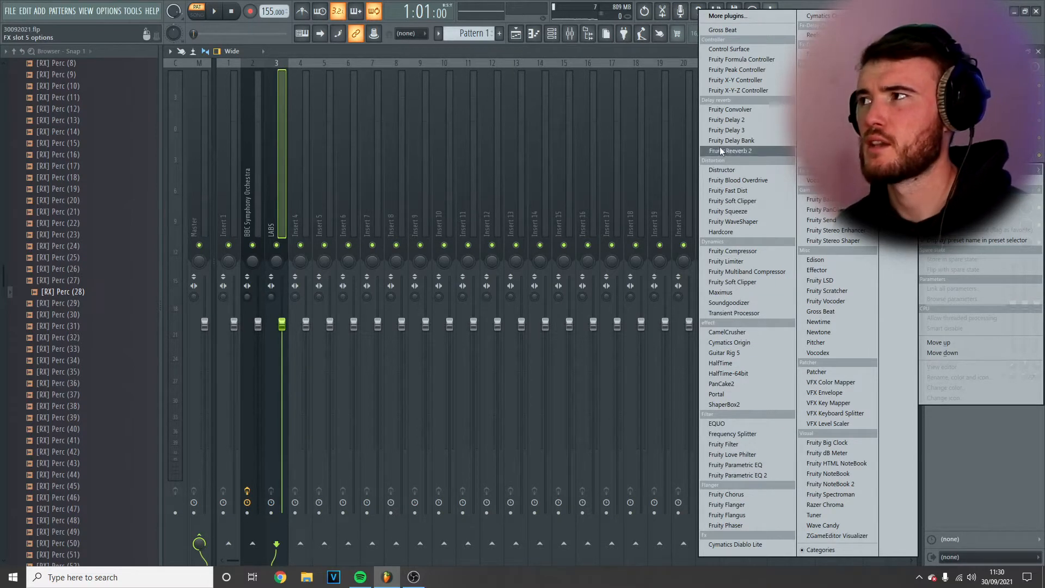
{"action": "left_click", "coordinate": [735, 250]}
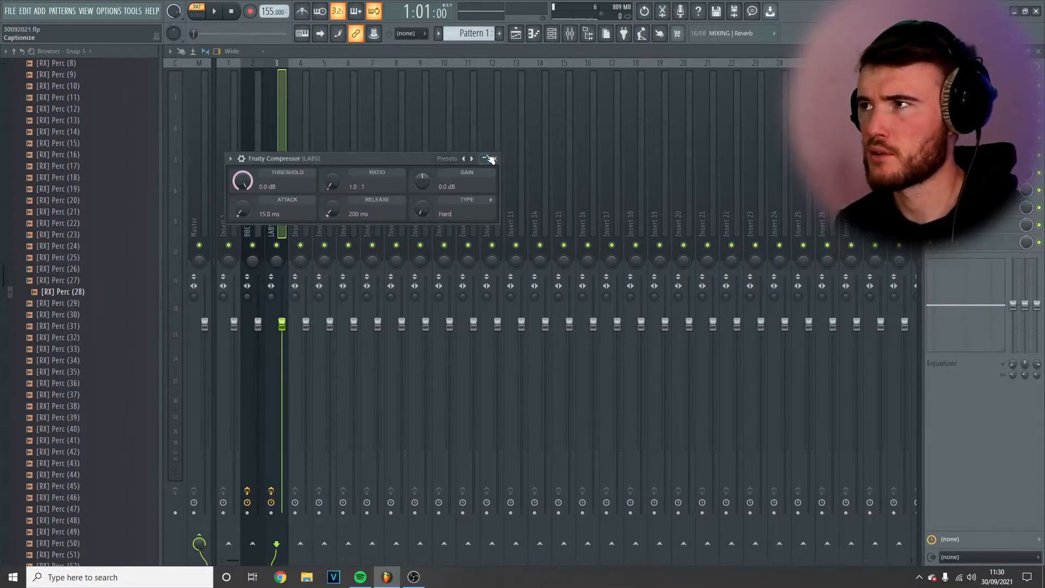
{"action": "left_click_drag", "start_coordinate": [461, 160], "coordinate": [796, 207]}
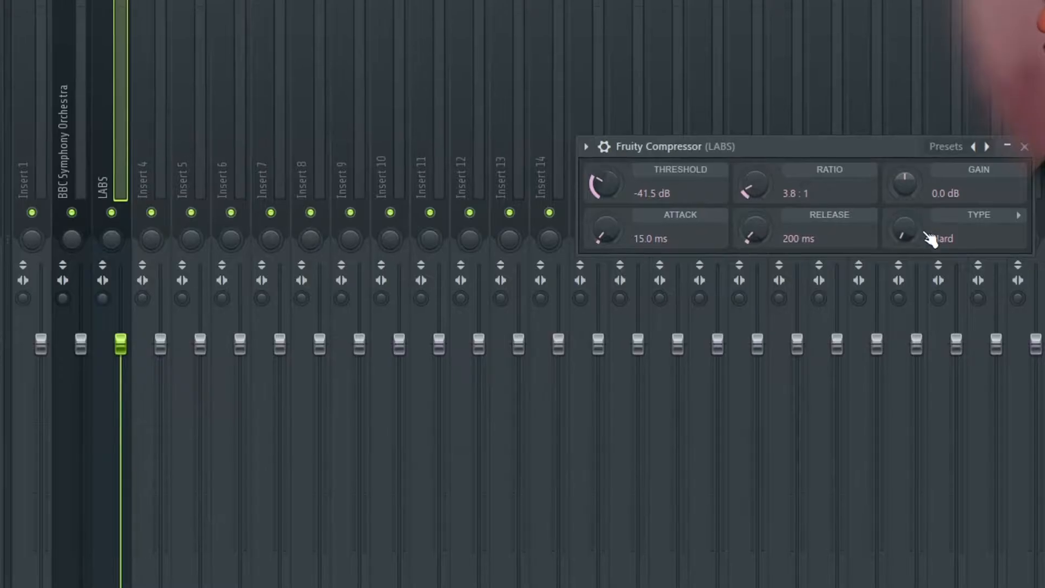
{"action": "left_click_drag", "start_coordinate": [902, 226], "coordinate": [894, 149]}
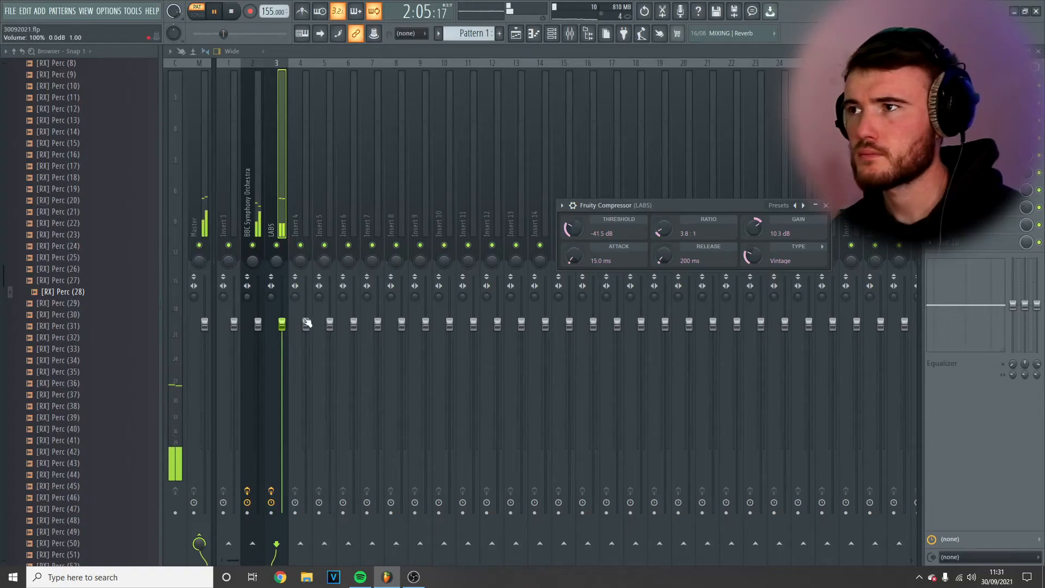
{"action": "left_click", "coordinate": [282, 325]}
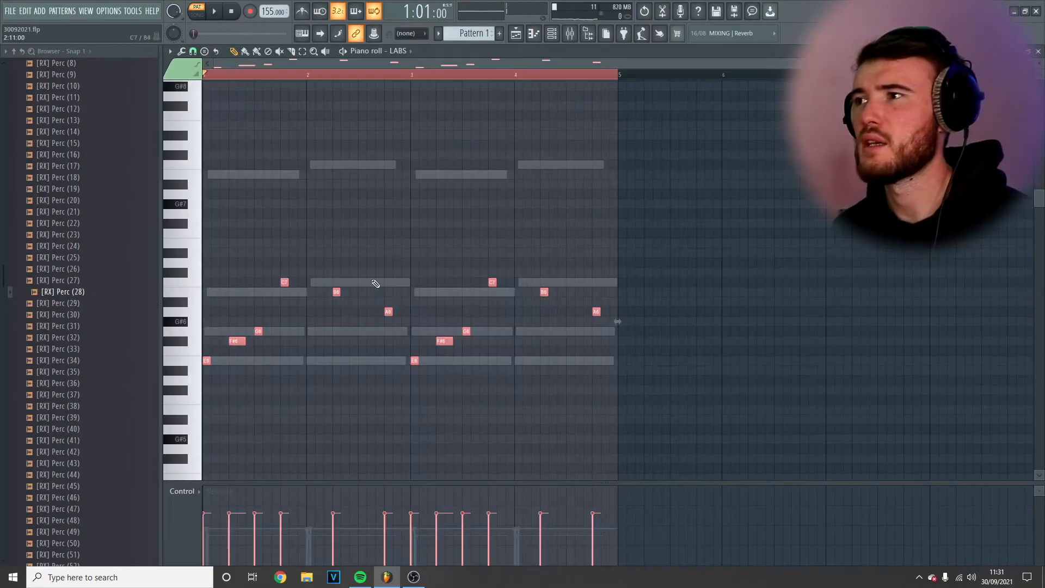
Squeeze the LABS melody to half its length and repeat it across all four bars
{"action": "left_click_drag", "start_coordinate": [617, 321], "coordinate": [394, 289]}
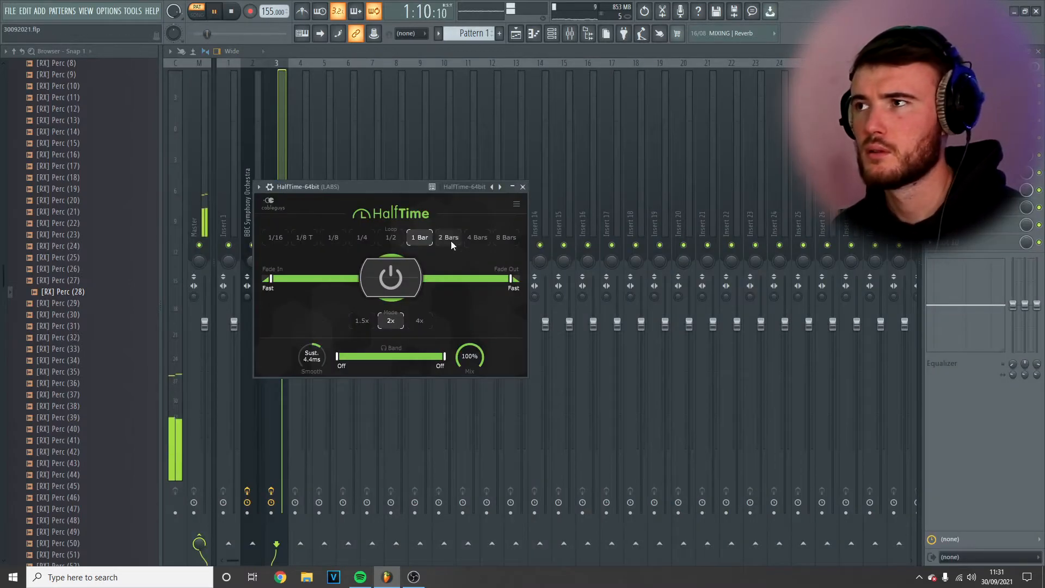
{"action": "left_click", "coordinate": [533, 34]}
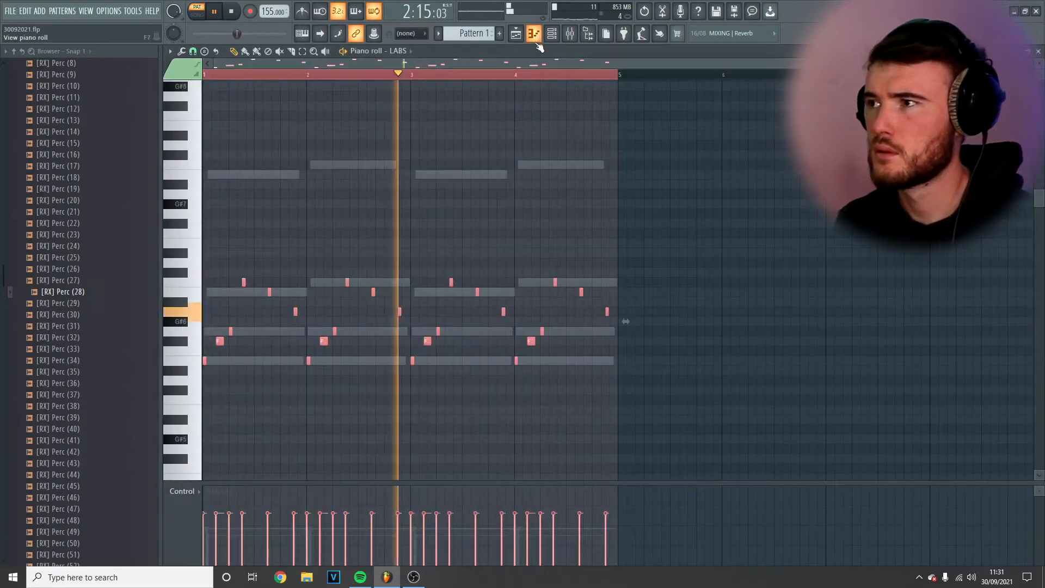
Raise the LABS melody an octave and space out bars 1 and 2 by shifting bar 1's last two notes and deleting surplus notes
{"action": "key", "text": "space"}
{"action": "key", "text": "space"}
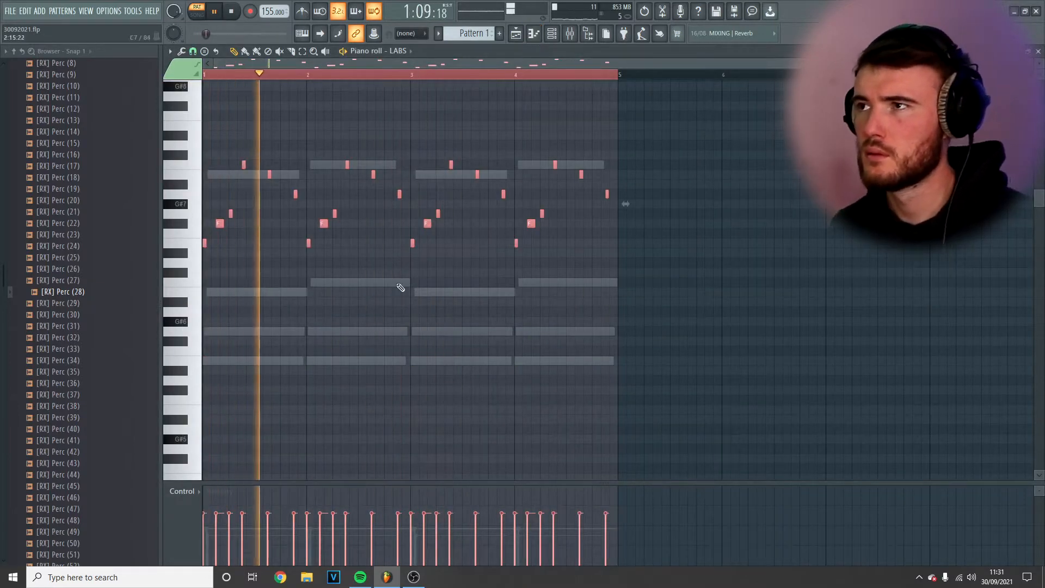
{"action": "left_click_drag", "start_coordinate": [256, 168], "coordinate": [341, 234]}
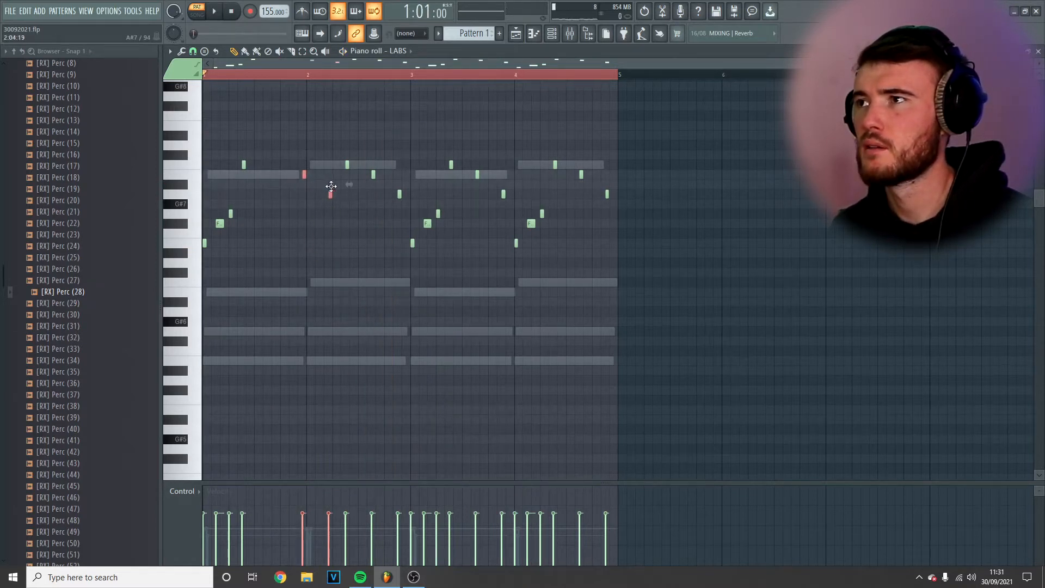
{"action": "left_click_drag", "start_coordinate": [332, 194], "coordinate": [339, 195]}
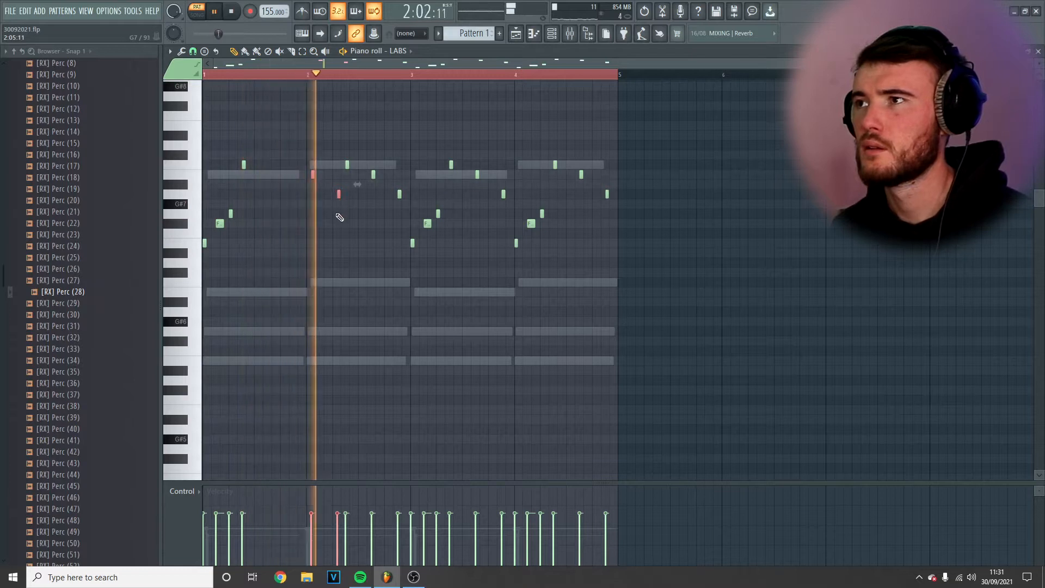
{"action": "left_click_drag", "start_coordinate": [345, 152], "coordinate": [376, 187]}
{"action": "key", "text": "Delete"}
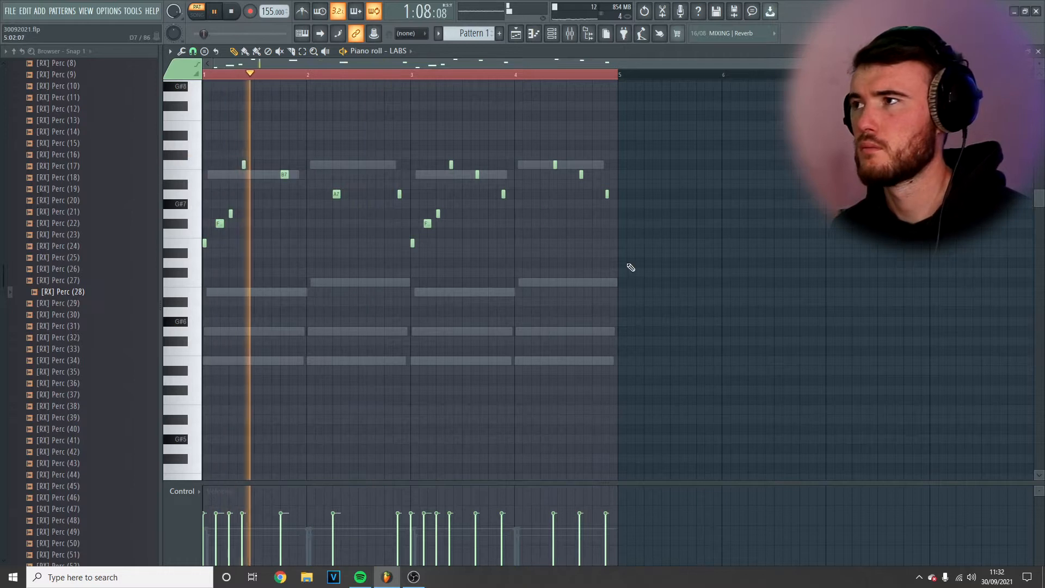
Restore the deleted bar 4 notes and squeeze the LABS notes of bars 3 and 4 closer together
{"action": "key", "text": "ctrl+z"}
{"action": "left_click_drag", "start_coordinate": [725, 360], "coordinate": [410, 93]}
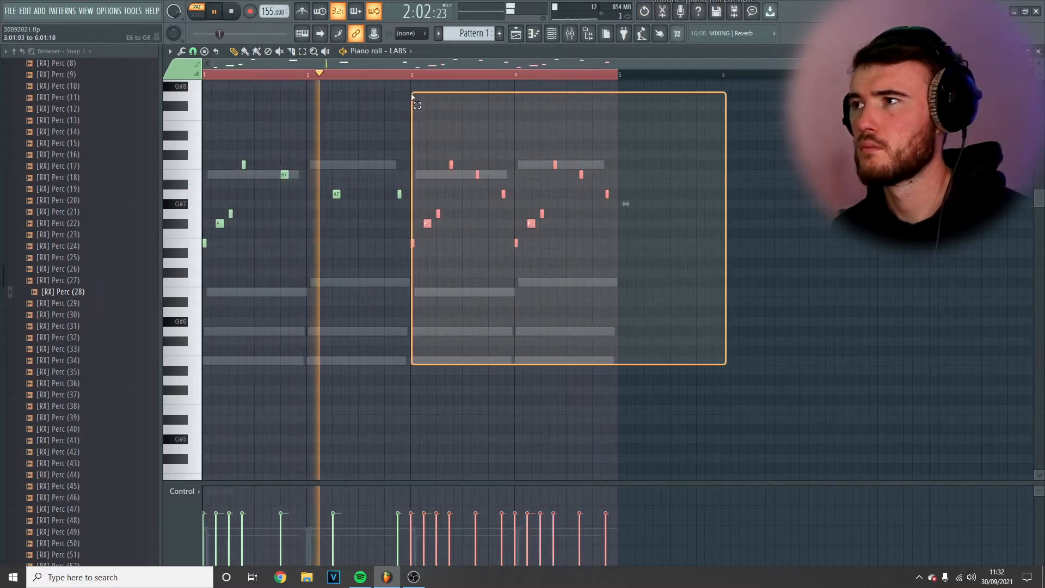
{"action": "key", "text": "space"}
{"action": "left_click_drag", "start_coordinate": [626, 205], "coordinate": [546, 206]}
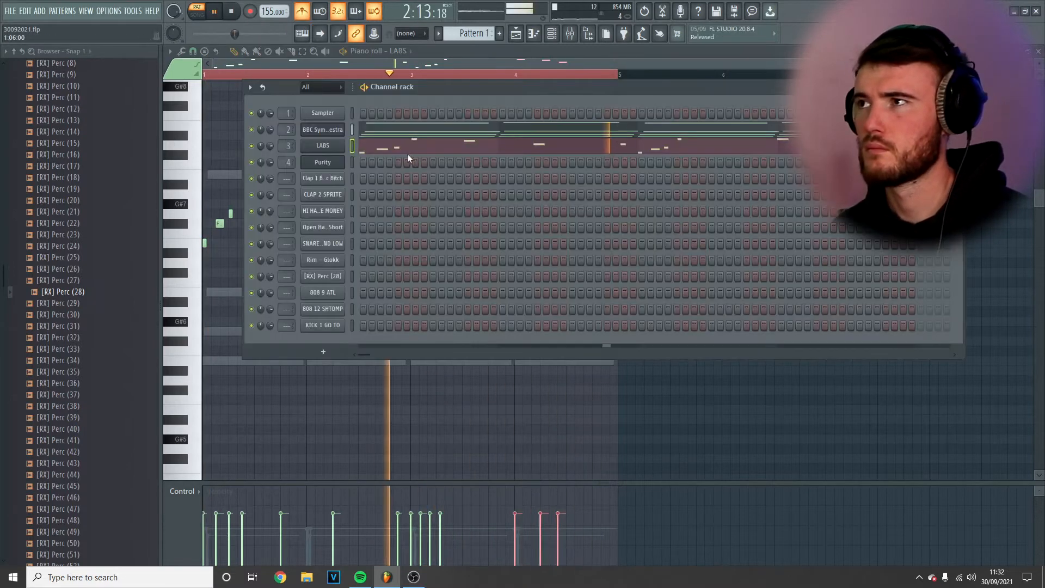
Transpose the BBC Symphony Orchestra and LABS channels up one semitone, then play the pattern with the metronome off
{"action": "key", "text": "space"}
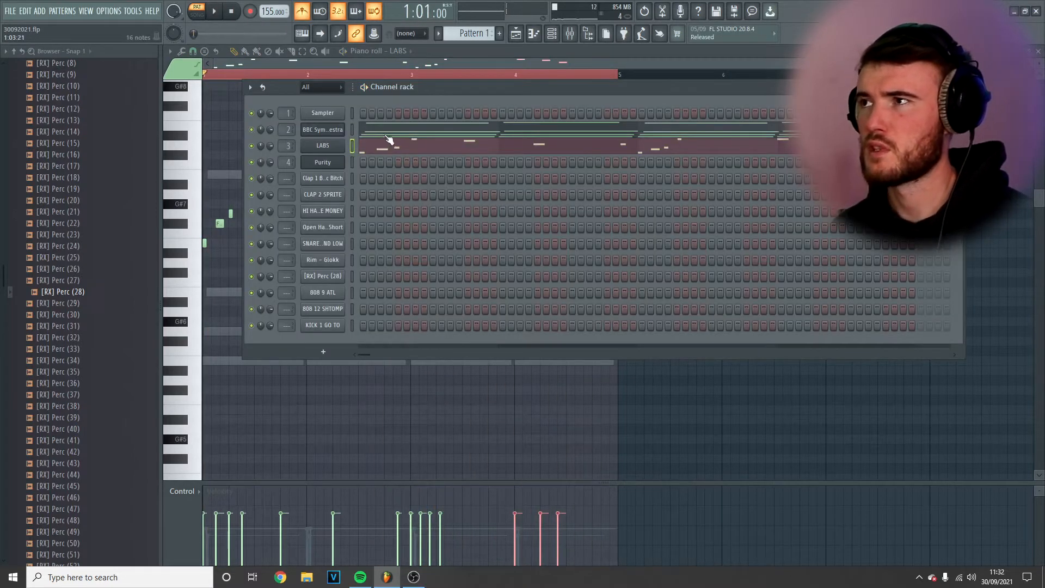
{"action": "left_click", "coordinate": [386, 134]}
{"action": "left_click", "coordinate": [552, 34]}
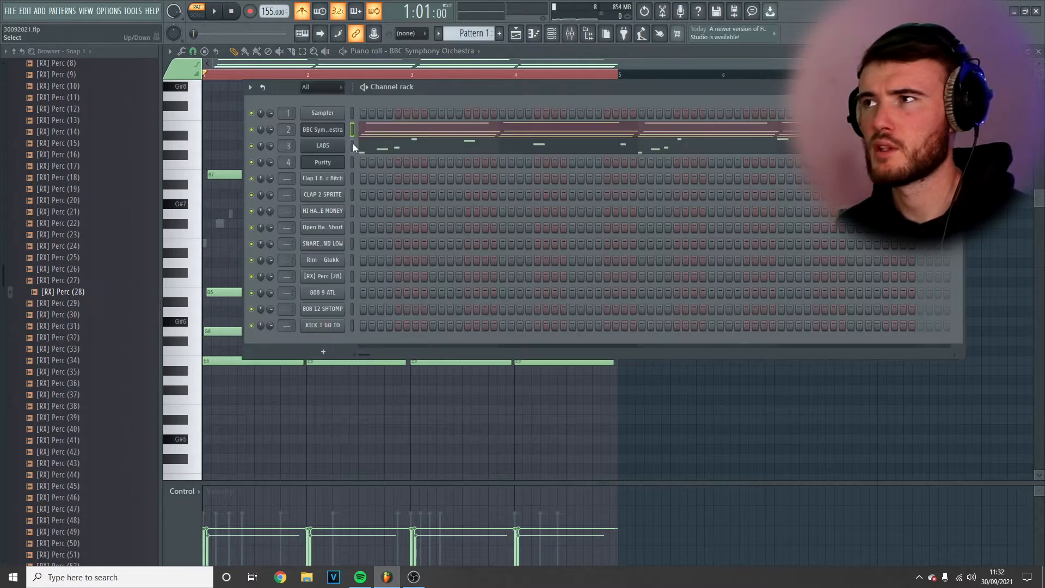
{"action": "left_click", "coordinate": [250, 87]}
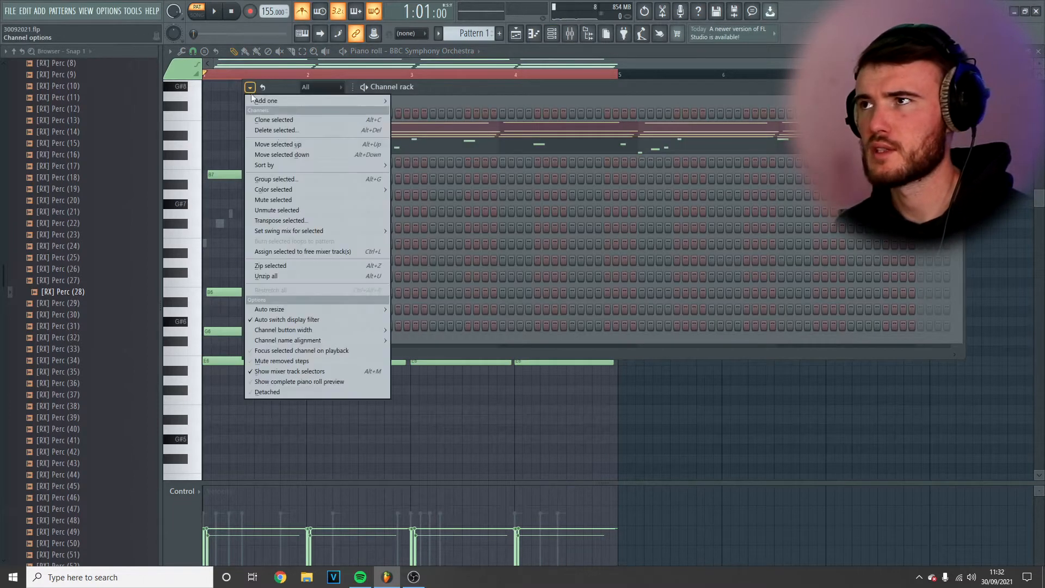
{"action": "left_click", "coordinate": [299, 221]}
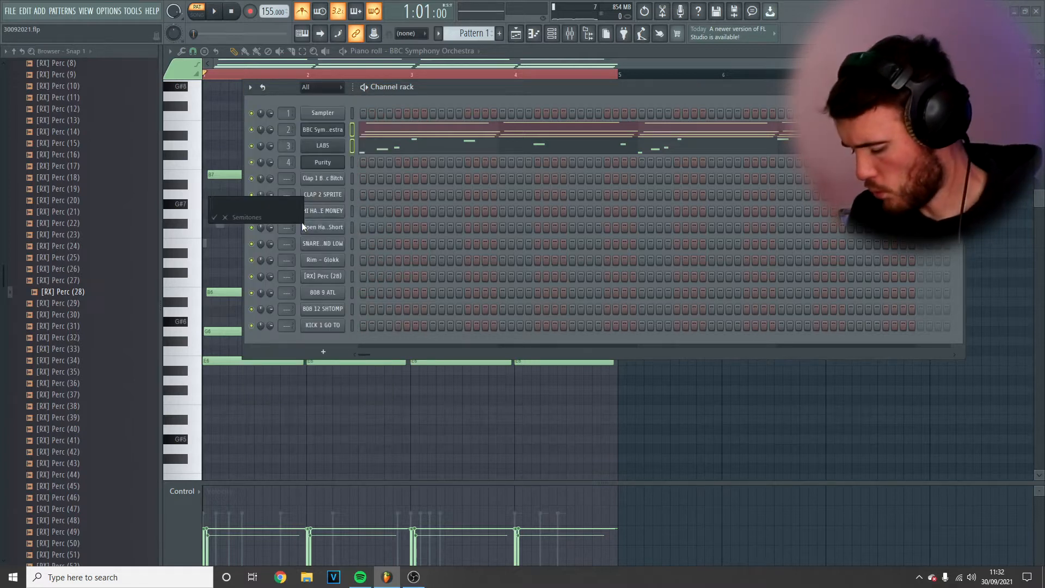
{"action": "key", "text": "Return"}
{"action": "key", "text": "space"}
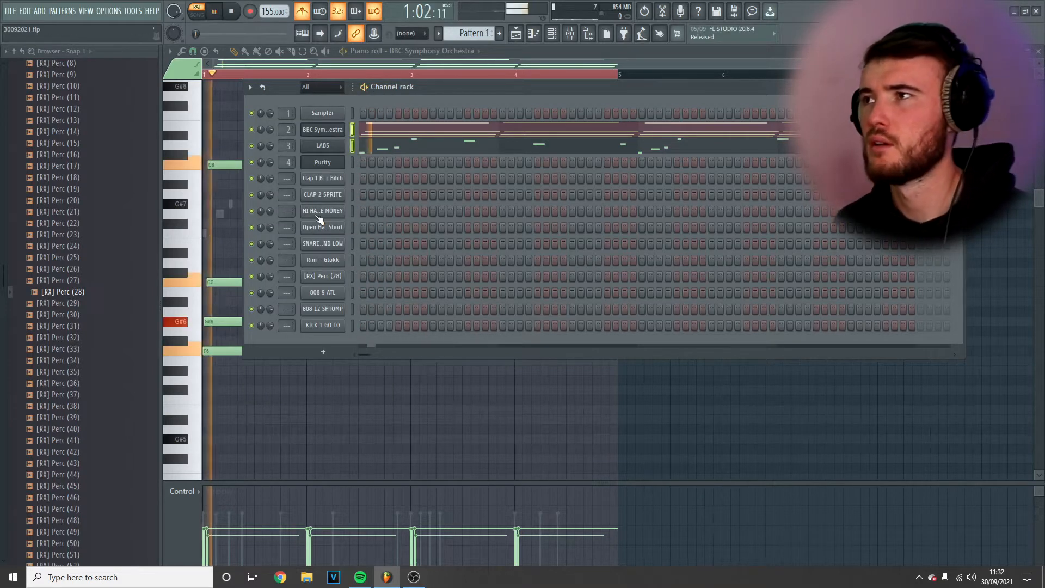
{"action": "left_click", "coordinate": [302, 11]}
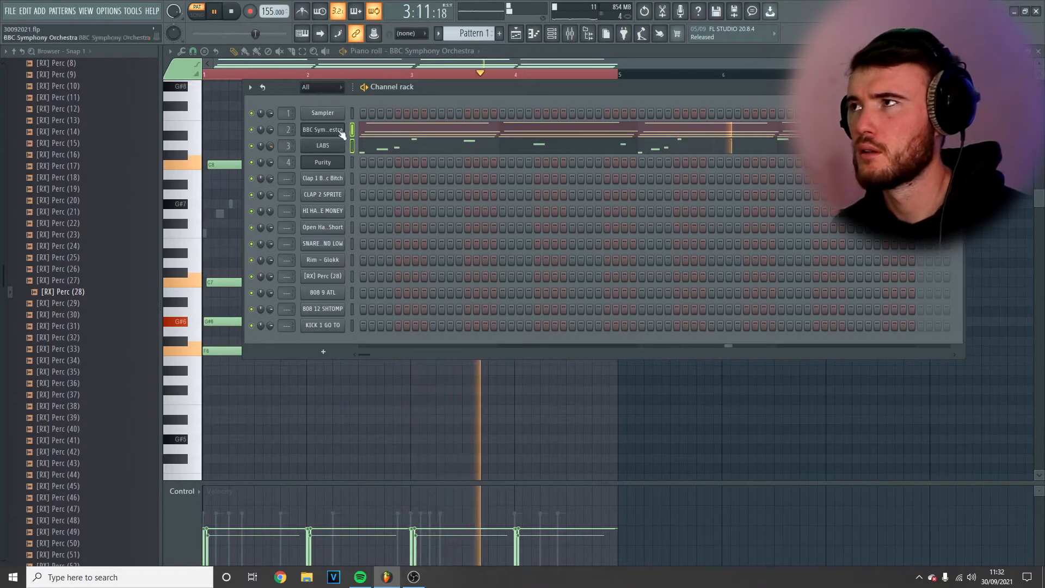
Add Fruity Delay 3 with the Ping pong delay model to the LABS mixer track and listen to it
{"action": "left_click", "coordinate": [552, 34]}
{"action": "left_click", "coordinate": [570, 38]}
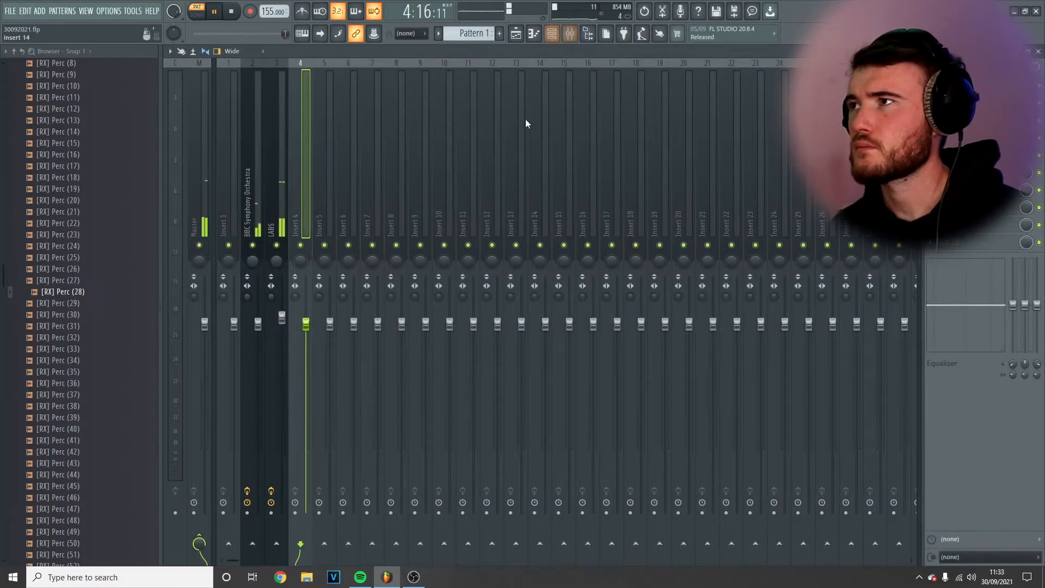
{"action": "key", "text": "space"}
{"action": "left_click", "coordinate": [1038, 221]}
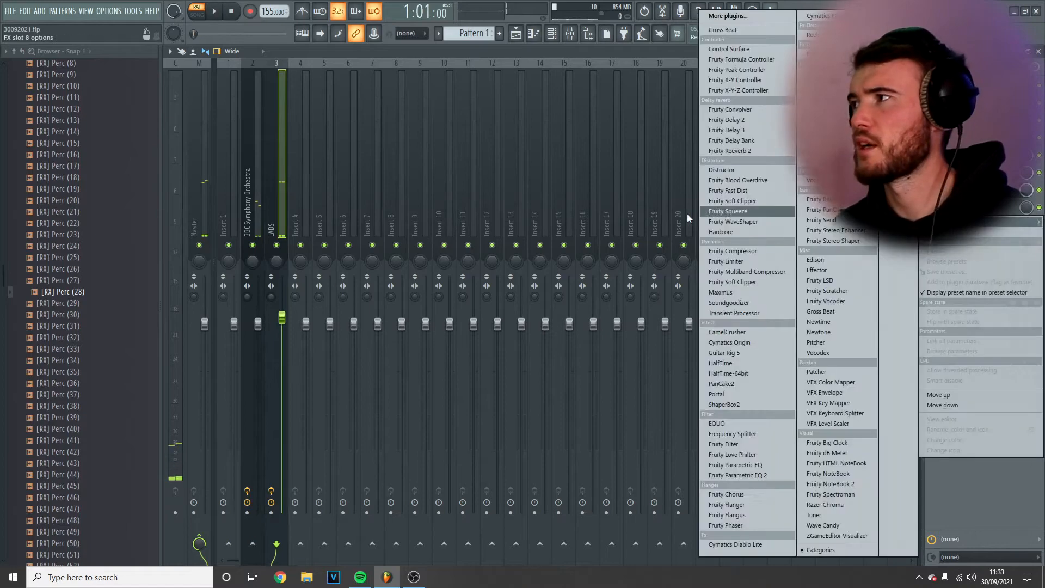
{"action": "left_click", "coordinate": [740, 152]}
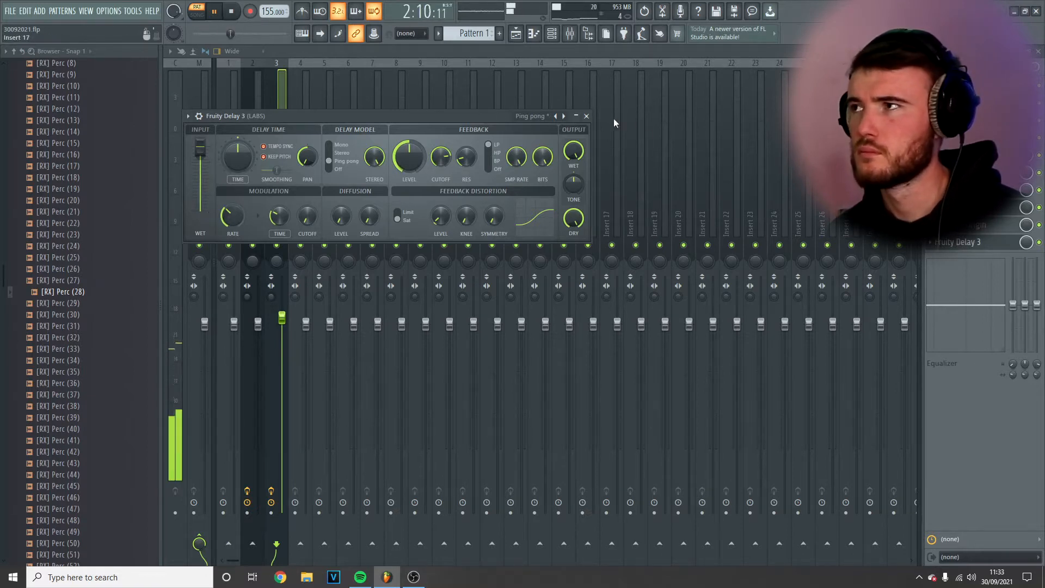
{"action": "left_click", "coordinate": [586, 116]}
{"action": "key", "text": "space"}
Create an automation clip for the Fruity Delay 3 mix level and set its starting point to 0% in the playlist
{"action": "right_click", "coordinate": [1026, 242]}
{"action": "left_click", "coordinate": [972, 330]}
{"action": "left_click", "coordinate": [517, 37]}
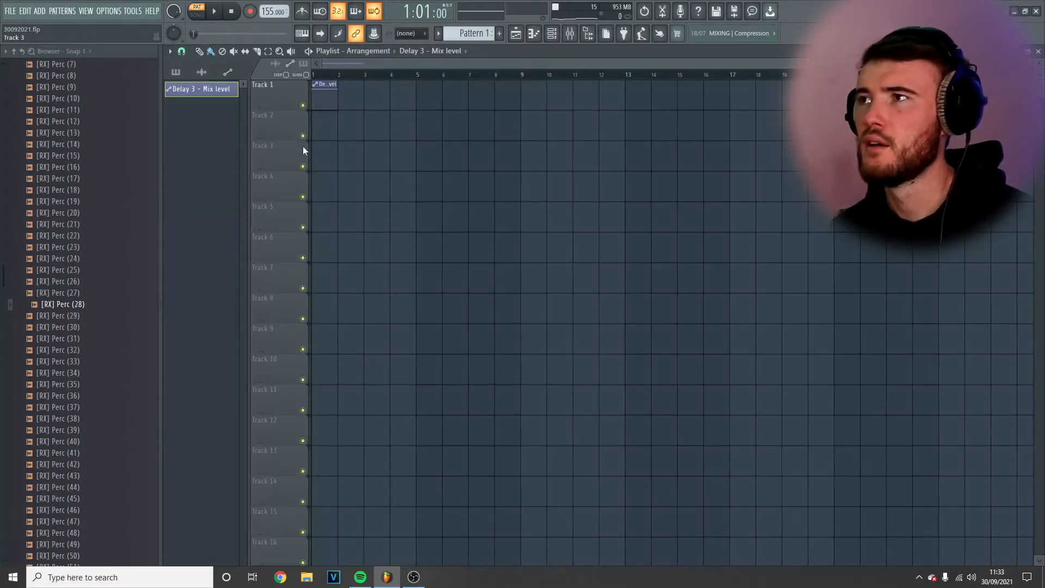
{"action": "scroll", "coordinate": [302, 152], "scroll_direction": "up", "scroll_amount": 5}
{"action": "left_click_drag", "start_coordinate": [314, 90], "coordinate": [315, 131]}
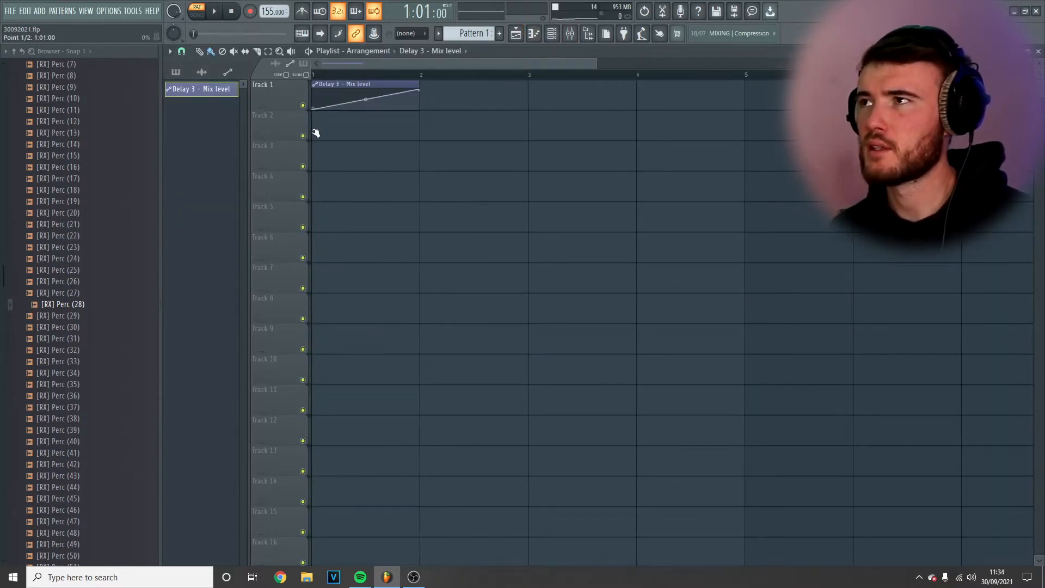
Curve the delay mix automation, repeat it across bars 1 to 4 and play it with Pattern 1 on track 2
{"action": "scroll", "coordinate": [370, 97], "scroll_direction": "down", "scroll_amount": 3}
{"action": "left_click_drag", "start_coordinate": [338, 83], "coordinate": [459, 106]}
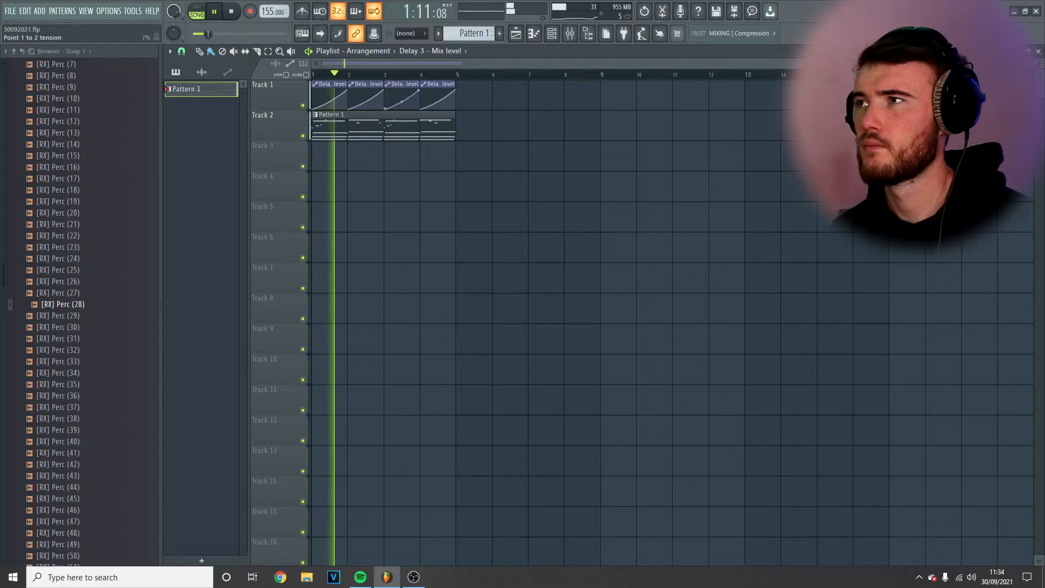
{"action": "left_click", "coordinate": [558, 35]}
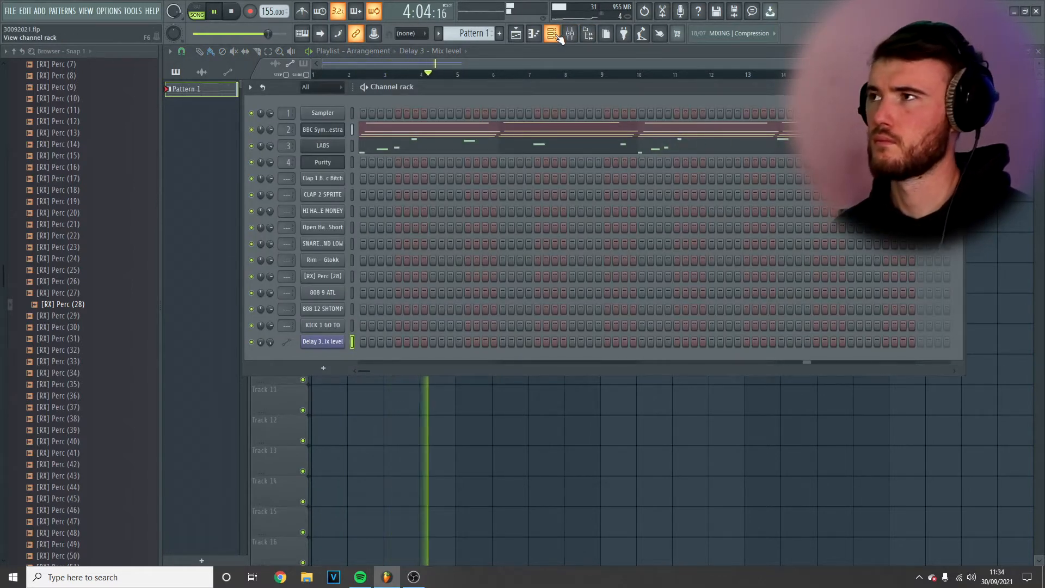
Stop the playback and save the project
{"action": "key", "text": "space"}
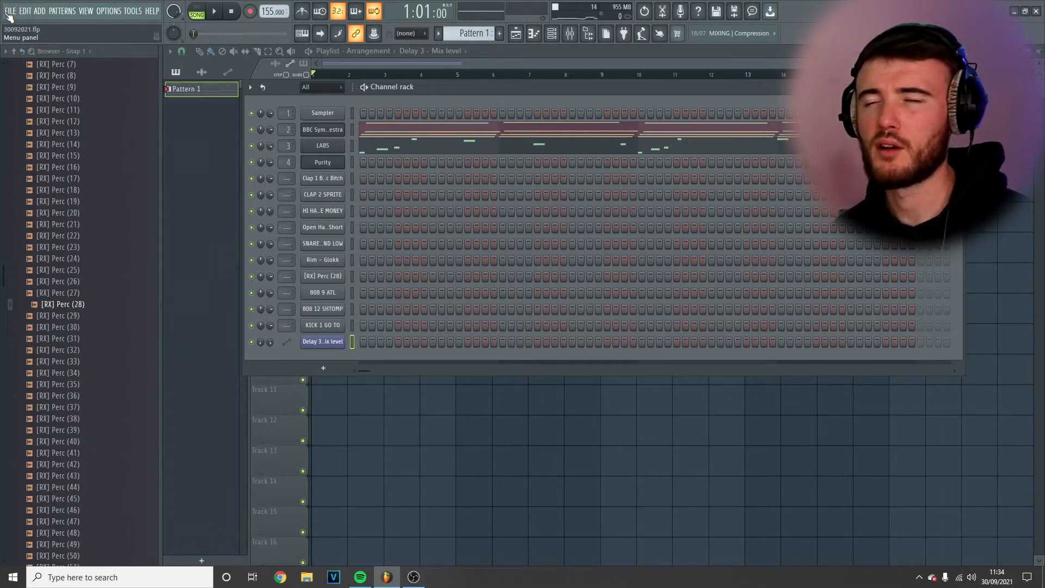
{"action": "left_click", "coordinate": [10, 11]}
{"action": "key", "text": "Escape"}
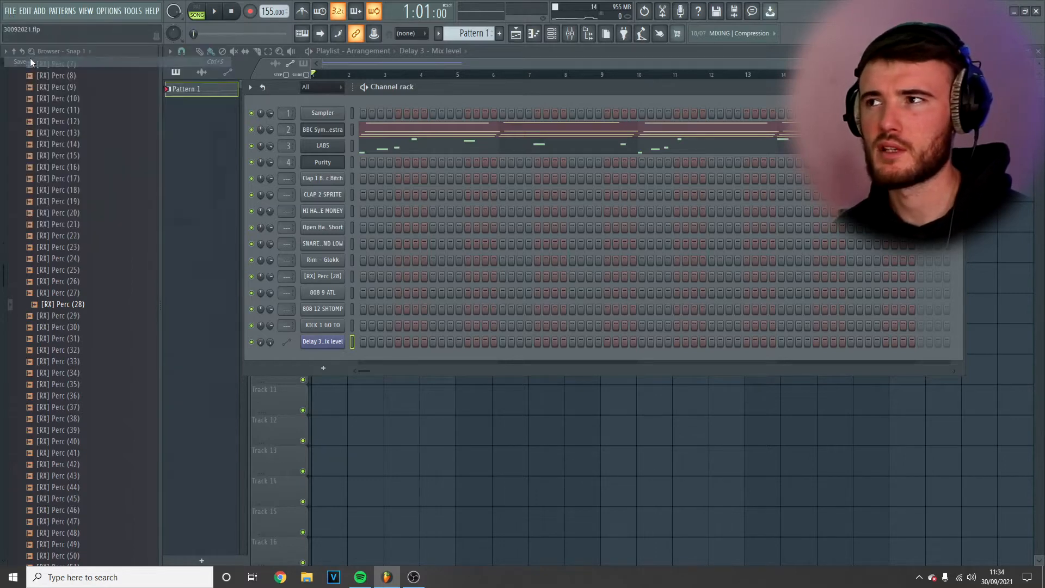
Record a four-note Purity line of C7, C#7, A#6 and G#6 over the four-bar pattern
{"action": "left_click", "coordinate": [328, 162]}
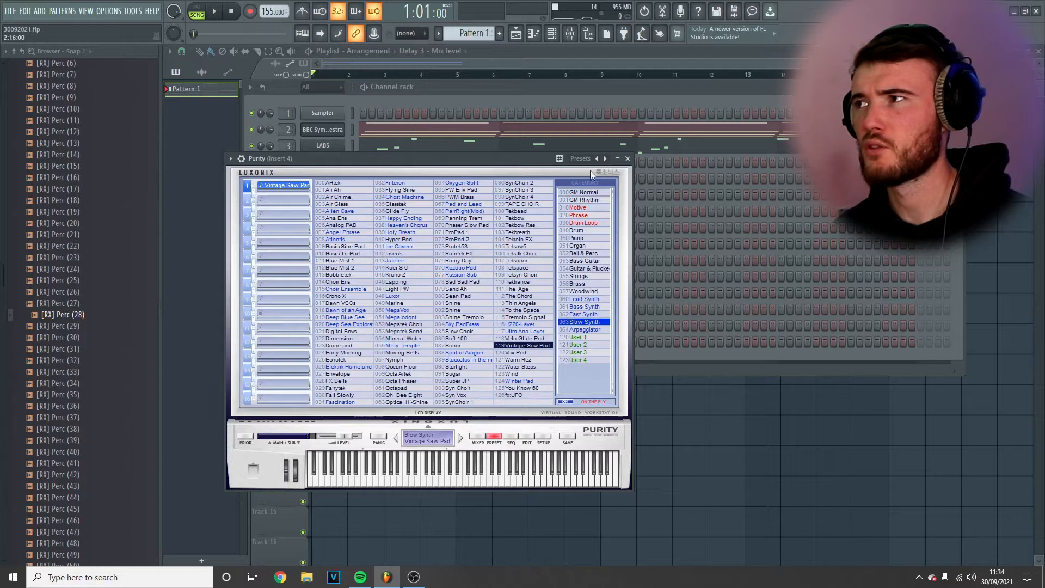
{"action": "left_click", "coordinate": [627, 159]}
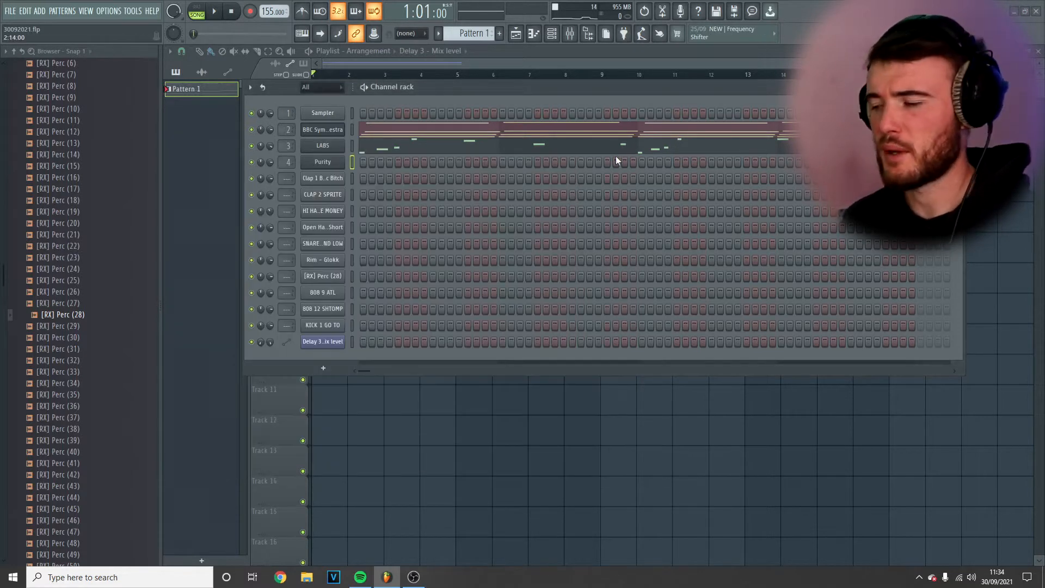
{"action": "key", "text": "l"}
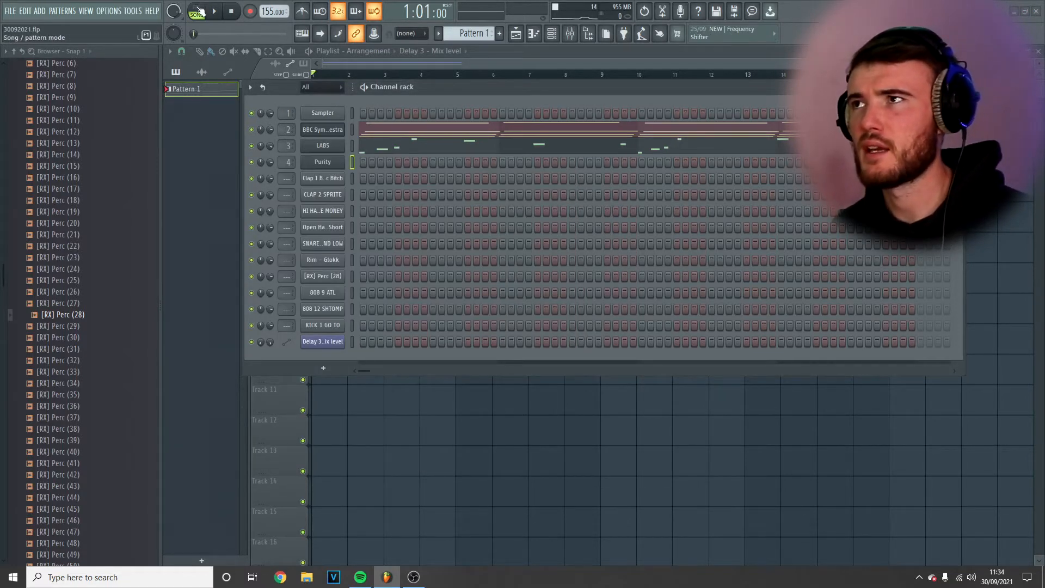
{"action": "right_click", "coordinate": [342, 162]}
{"action": "left_click", "coordinate": [368, 163]}
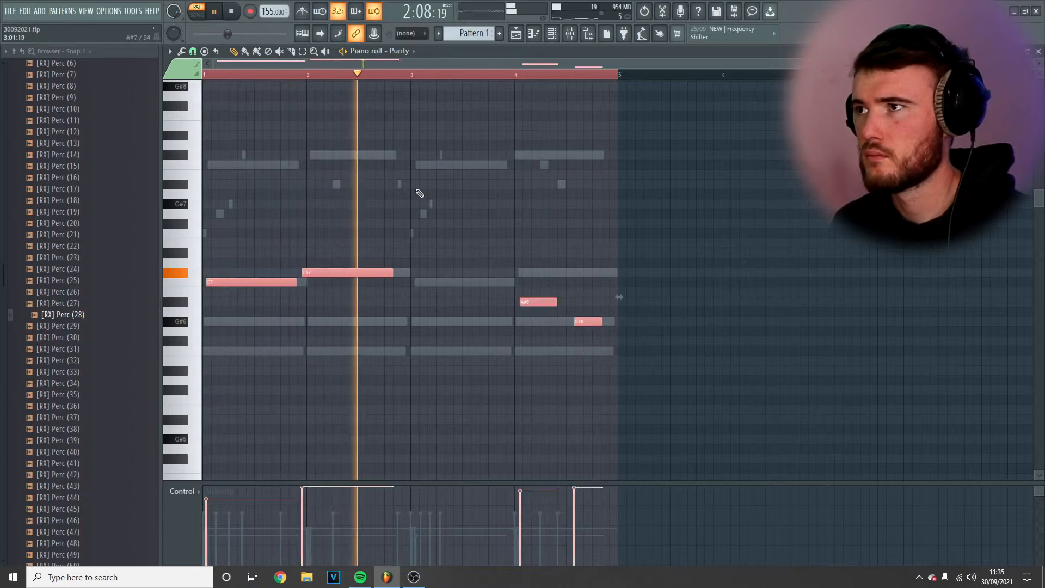
{"action": "key", "text": "space"}
Align the Purity notes to the starts of bars 1, 2 and 4 and place the G#6 note at the middle of bar 4
{"action": "left_click_drag", "start_coordinate": [358, 272], "coordinate": [366, 275]}
{"action": "left_click_drag", "start_coordinate": [535, 301], "coordinate": [526, 299]}
{"action": "left_click", "coordinate": [587, 321]}
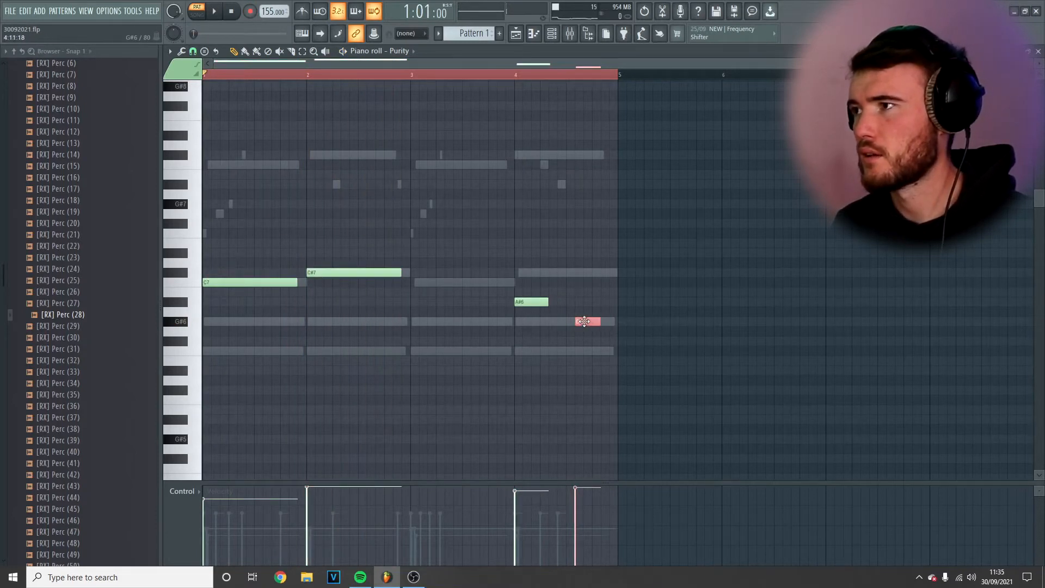
{"action": "left_click_drag", "start_coordinate": [584, 321], "coordinate": [579, 321]}
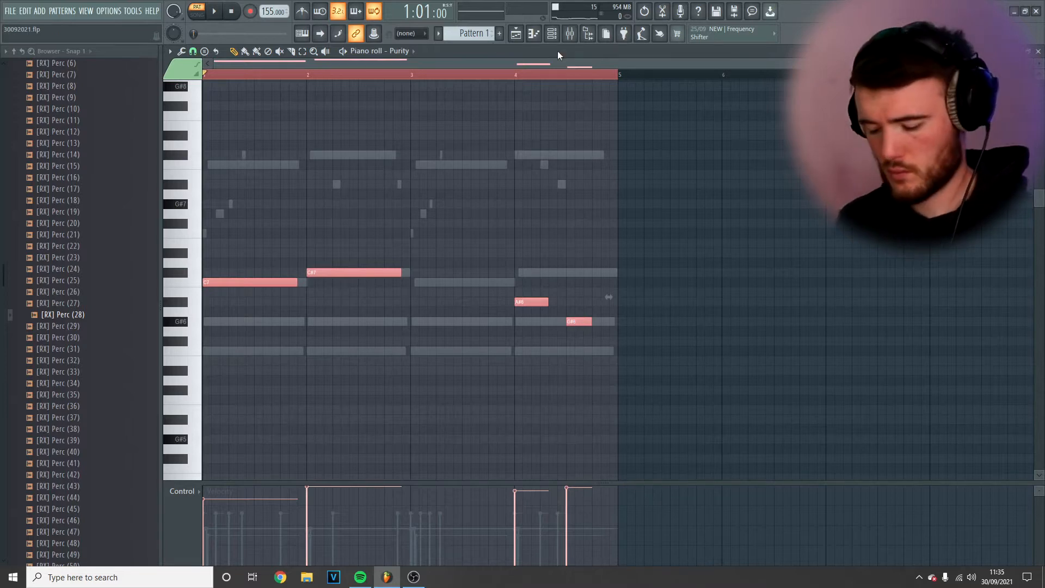
Extend the Purity notes to meet one another, and cut off the part of the C#7 note that runs through bar 3
{"action": "key", "text": "ctrl+l"}
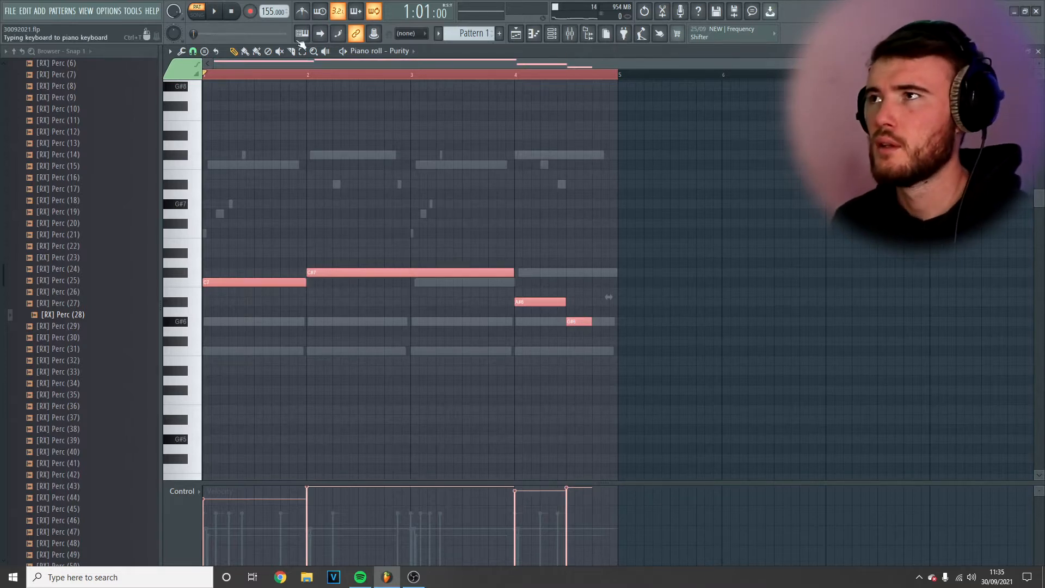
{"action": "left_click", "coordinate": [411, 271]}
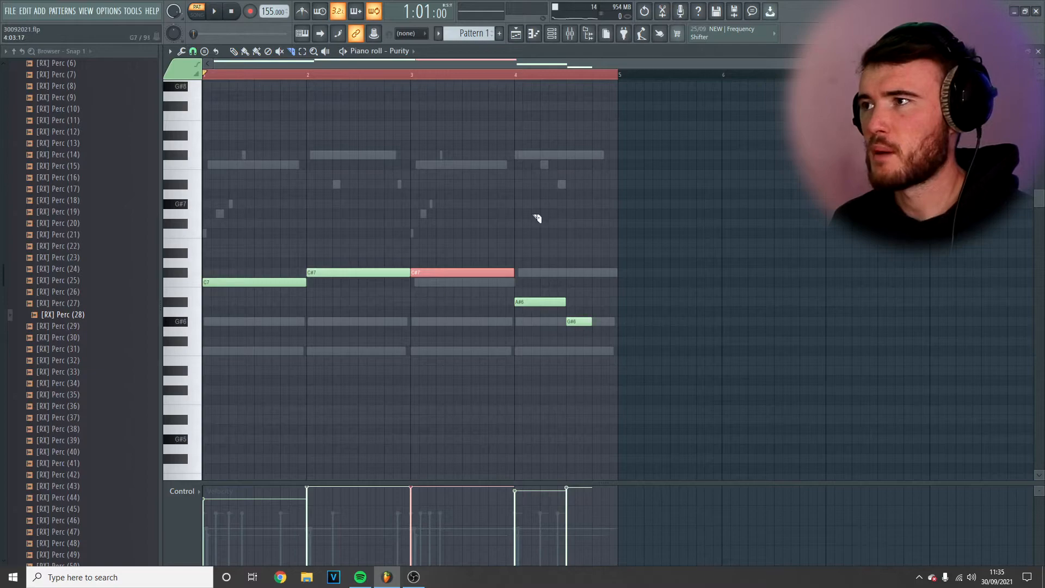
{"action": "key", "text": "Delete"}
Lower Purity's output level slightly while the pattern plays with the Vox Pad patch
{"action": "left_click", "coordinate": [552, 36]}
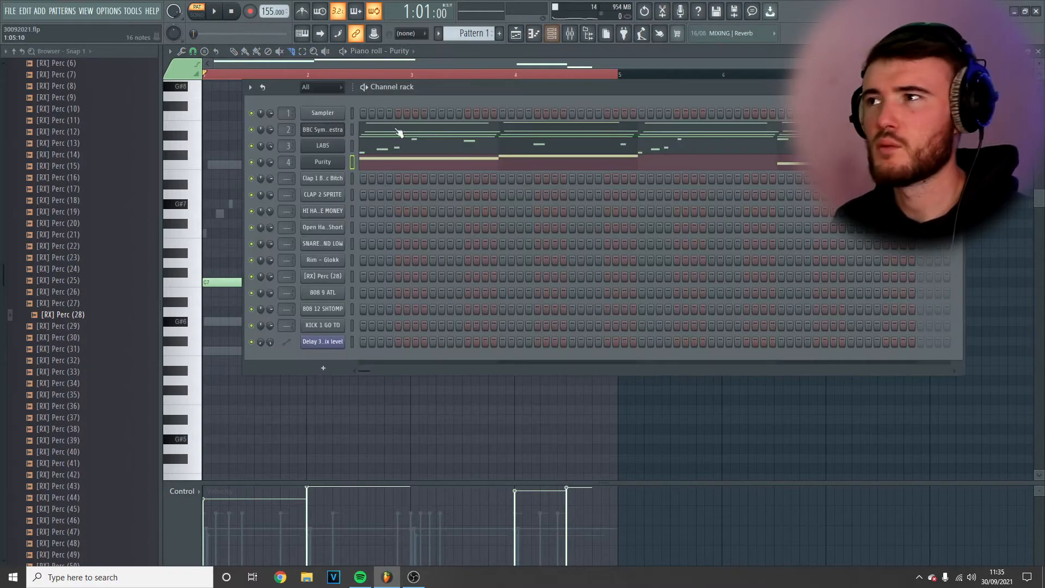
{"action": "left_click", "coordinate": [332, 165]}
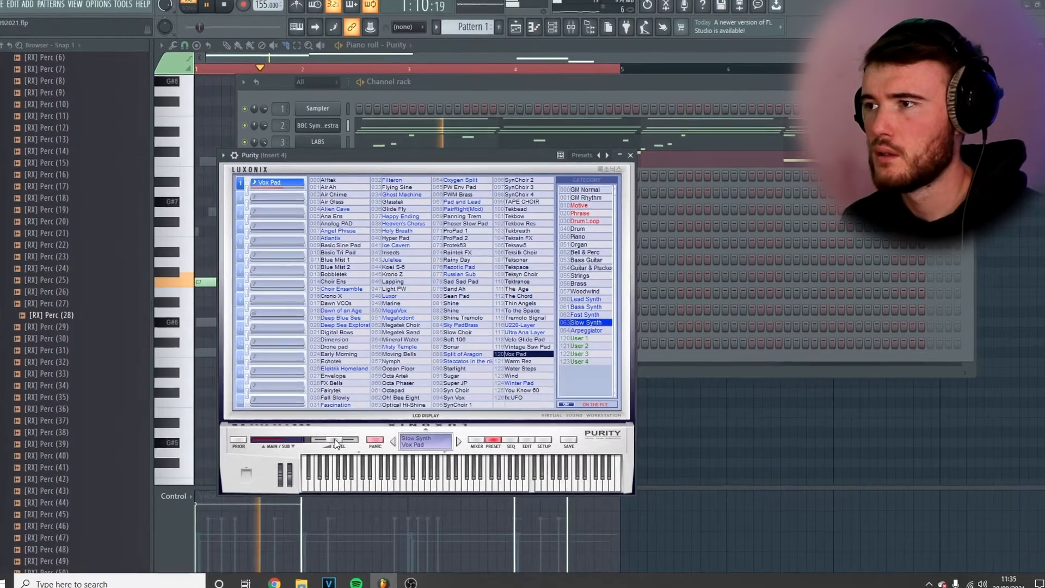
{"action": "left_click_drag", "start_coordinate": [343, 436], "coordinate": [333, 435]}
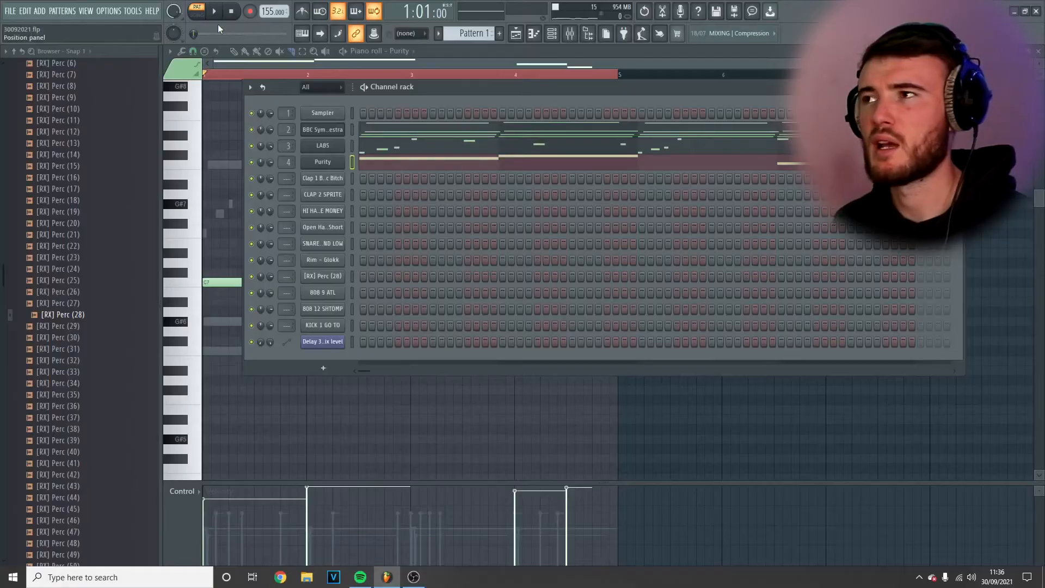
Add an Omnisphere channel with the Flaming Water Tones patch from the Textures Playable category
{"action": "left_click", "coordinate": [40, 10]}
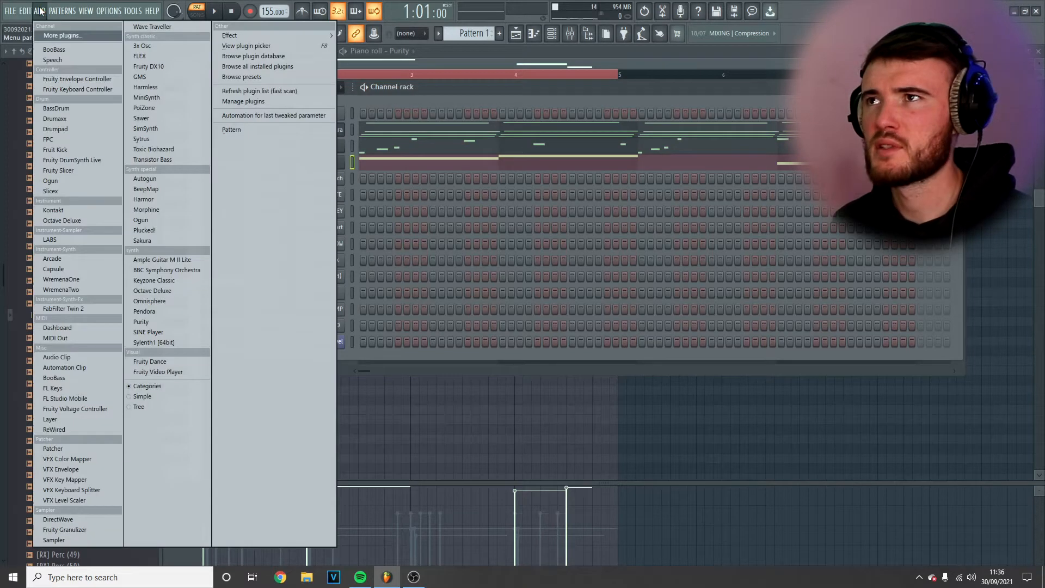
{"action": "left_click", "coordinate": [158, 302]}
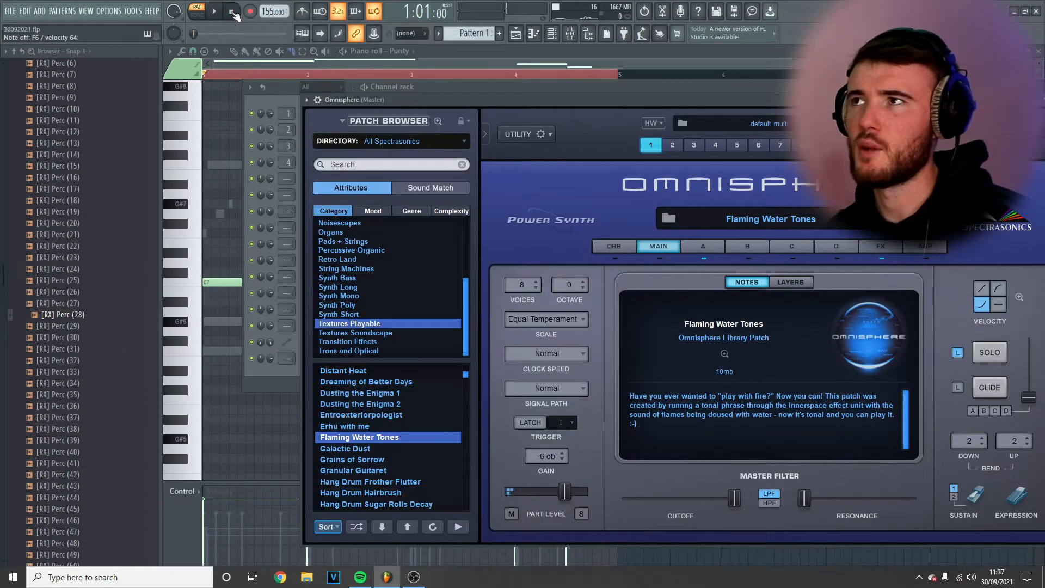
Record F6 and F7 on Omnisphere held across all four bars, and quantize both notes
{"action": "left_click", "coordinate": [250, 11]}
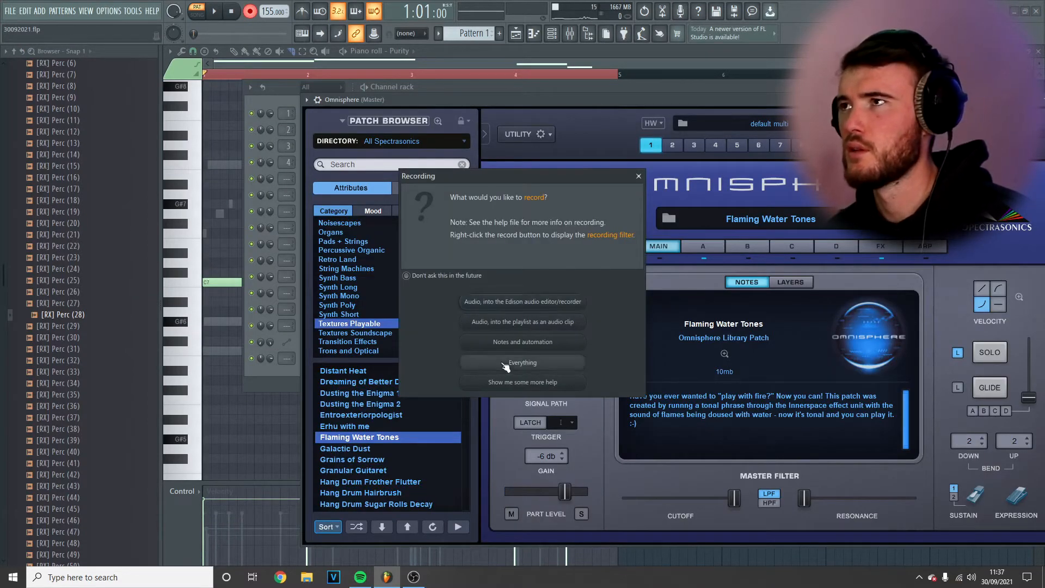
{"action": "left_click", "coordinate": [505, 365]}
{"action": "left_click", "coordinate": [536, 34]}
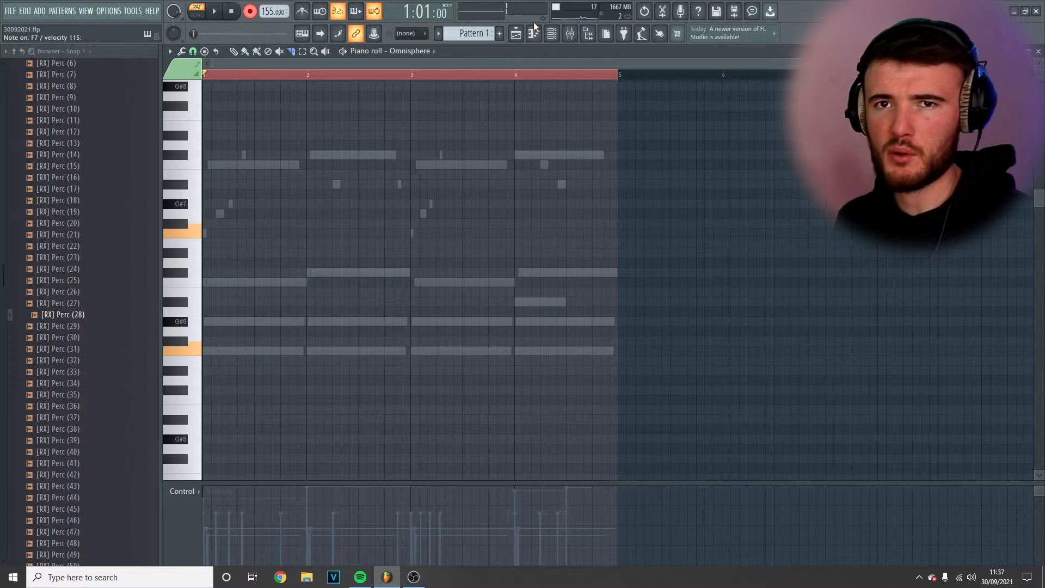
{"action": "left_click", "coordinate": [215, 12]}
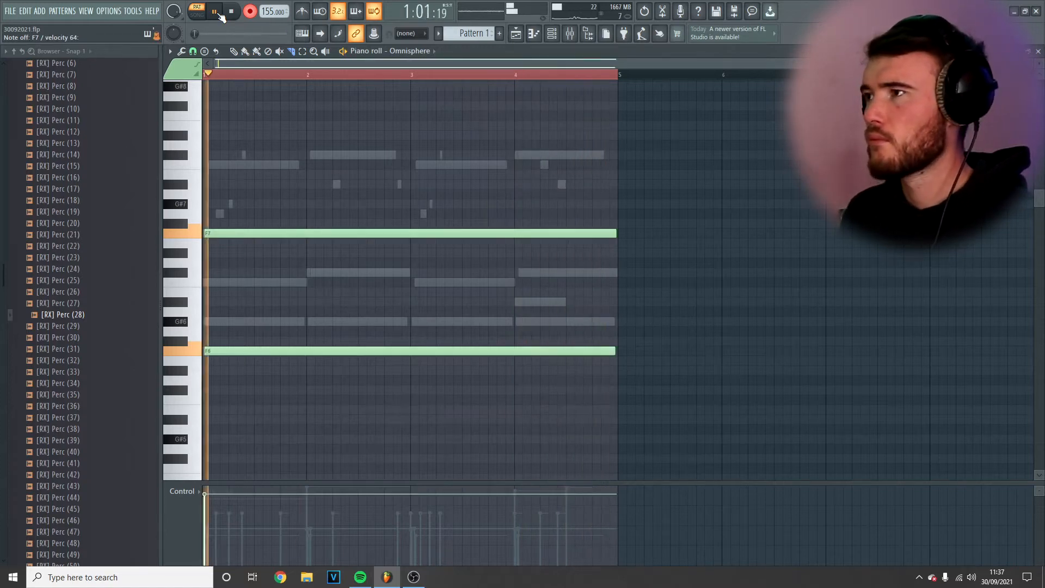
{"action": "left_click", "coordinate": [250, 13]}
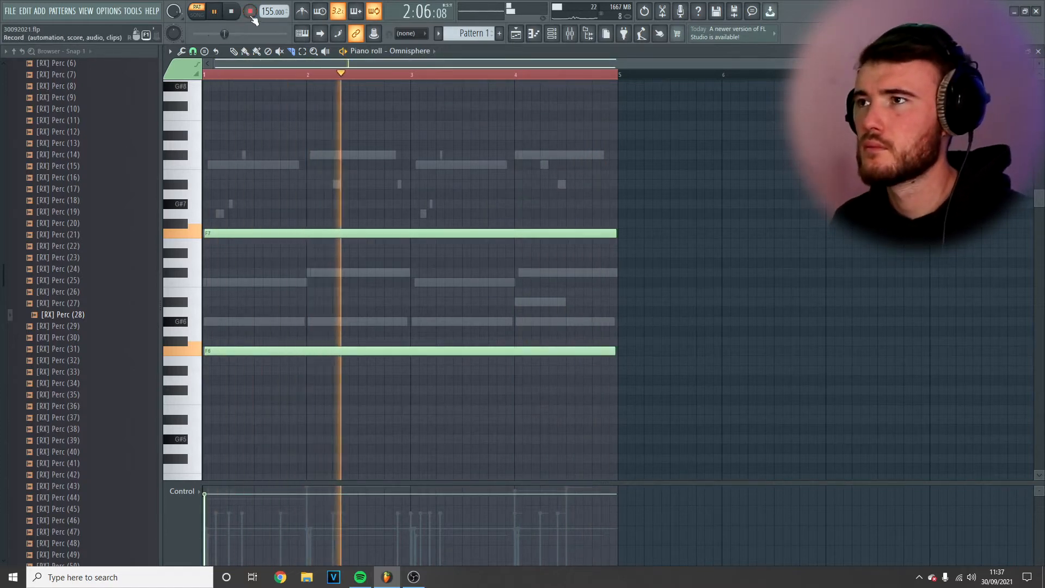
{"action": "key", "text": "ctrl+a"}
{"action": "key", "text": "ctrl+q"}
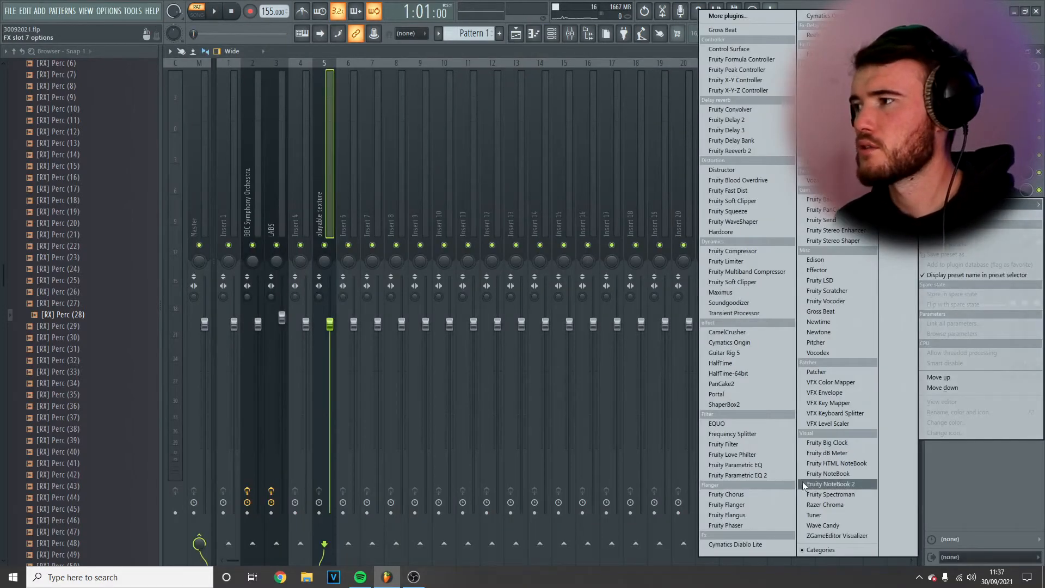
Add Fruity Parametric EQ 2 to the playable texture mixer track and load its Radio preset
{"action": "left_click", "coordinate": [784, 475]}
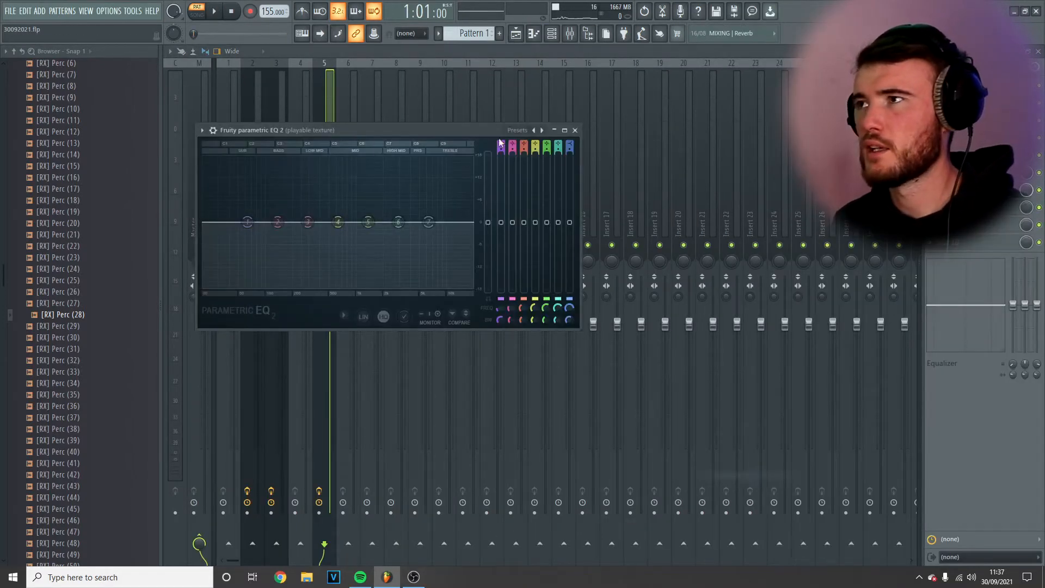
{"action": "right_click", "coordinate": [542, 130]}
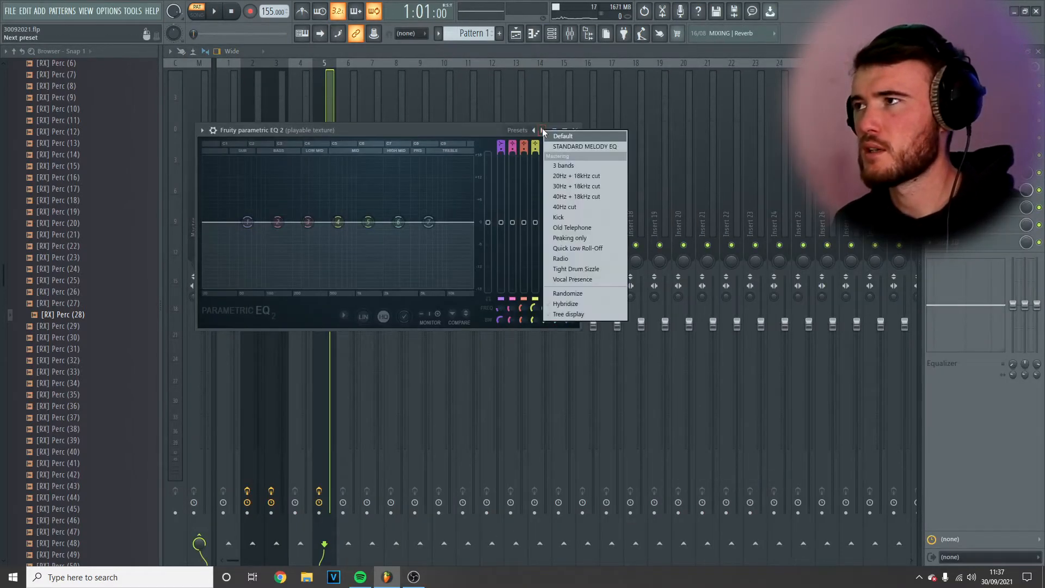
{"action": "left_click", "coordinate": [582, 258]}
Move the texture EQ's low-cut band higher in frequency and shift its high-mid peak slightly higher during playback
{"action": "key", "text": "space"}
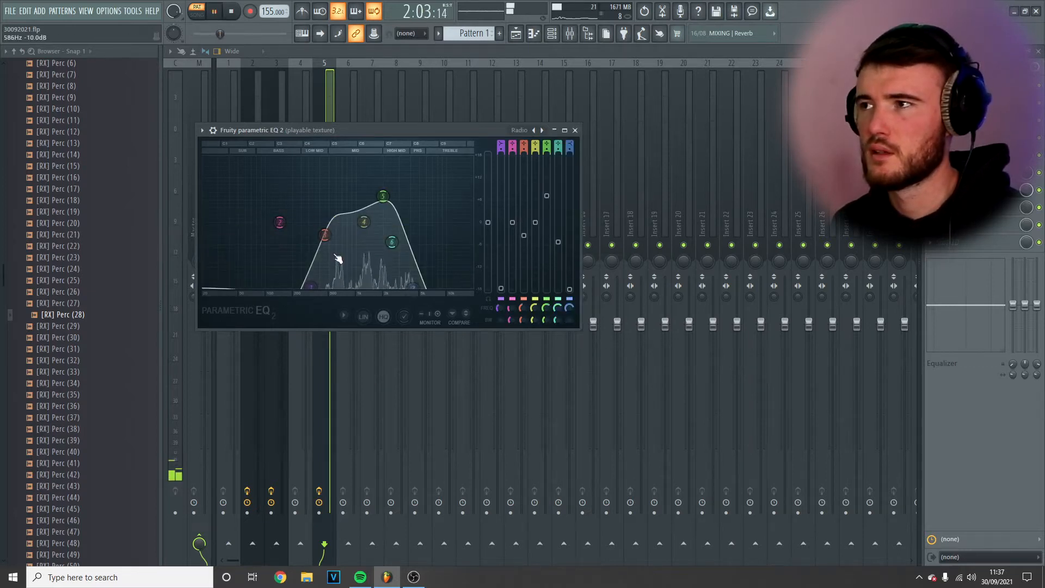
{"action": "left_click_drag", "start_coordinate": [311, 286], "coordinate": [329, 287]}
{"action": "left_click_drag", "start_coordinate": [385, 198], "coordinate": [392, 193]}
{"action": "key", "text": "space"}
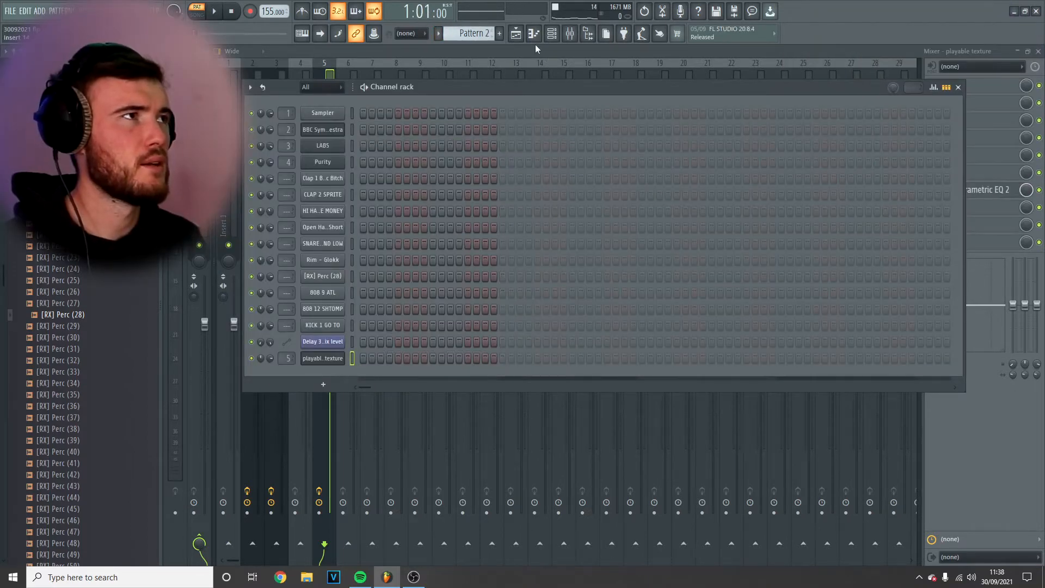
Place Pattern 2 on Track 3 of the playlist and extend it across bars 1 to 4
{"action": "left_click", "coordinate": [515, 33]}
{"action": "left_click", "coordinate": [328, 164]}
{"action": "left_click_drag", "start_coordinate": [346, 164], "coordinate": [453, 180]}
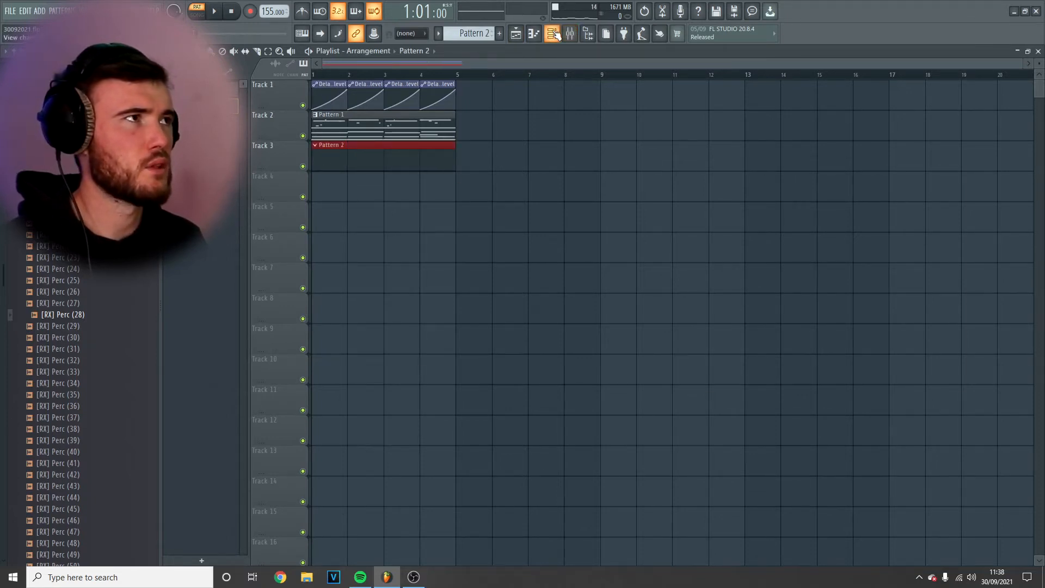
Turn on advanced looping for Pattern 2 and place Clap 1 hits on steps 9 and 25
{"action": "left_click", "coordinate": [553, 33]}
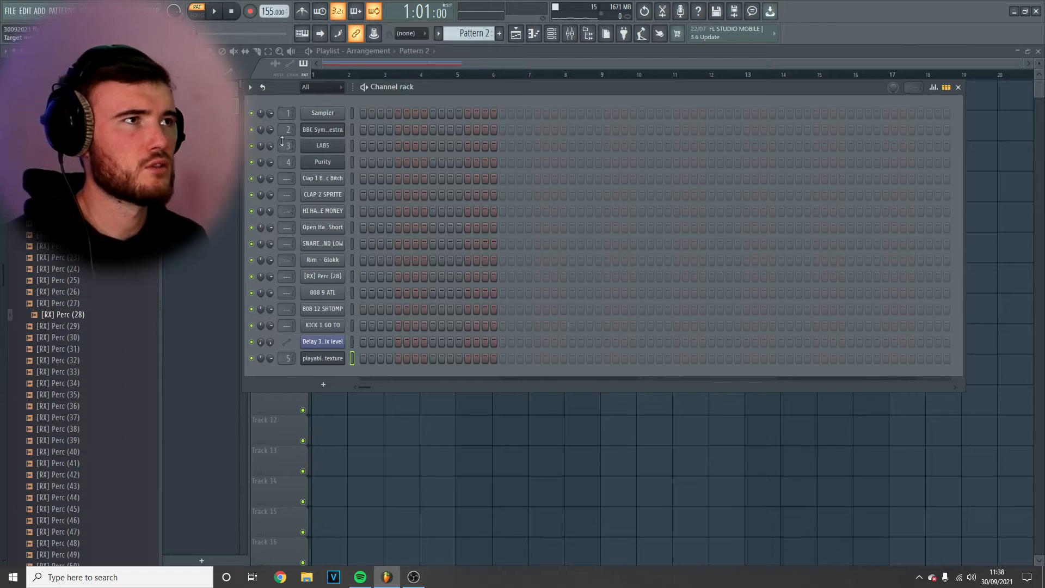
{"action": "left_click", "coordinate": [263, 87]}
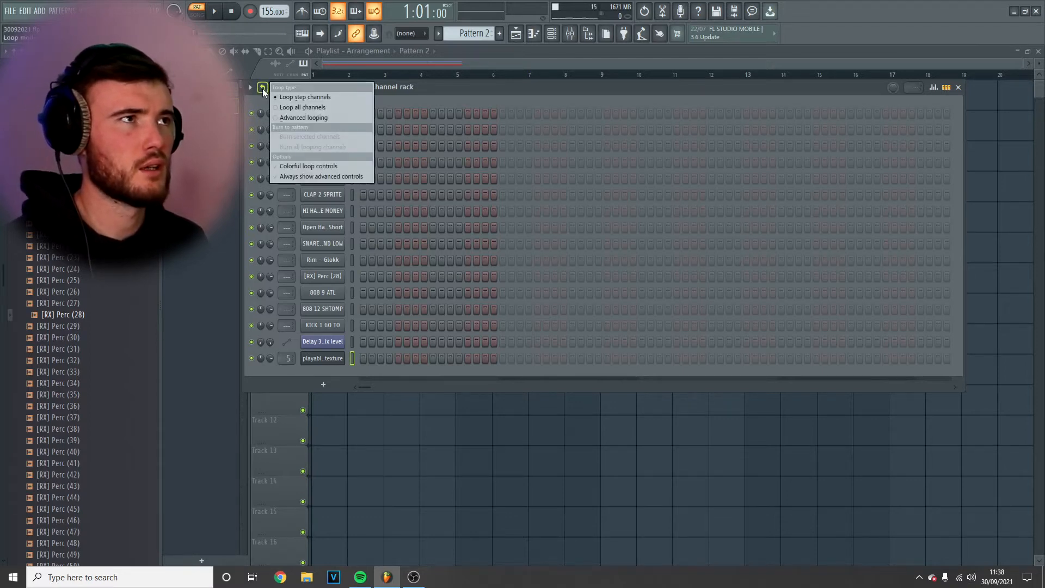
{"action": "left_click", "coordinate": [316, 118]}
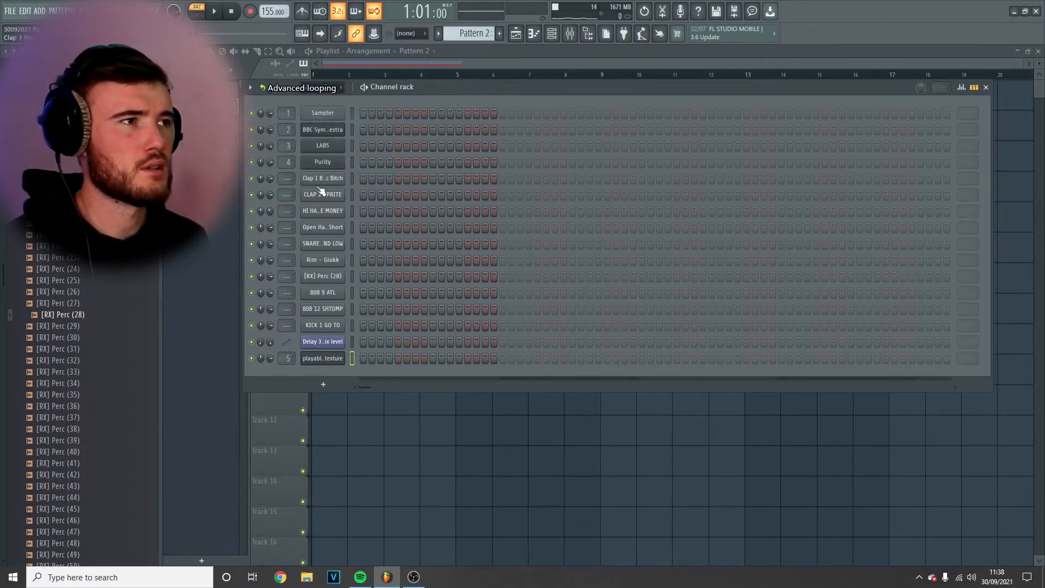
{"action": "left_click", "coordinate": [433, 178]}
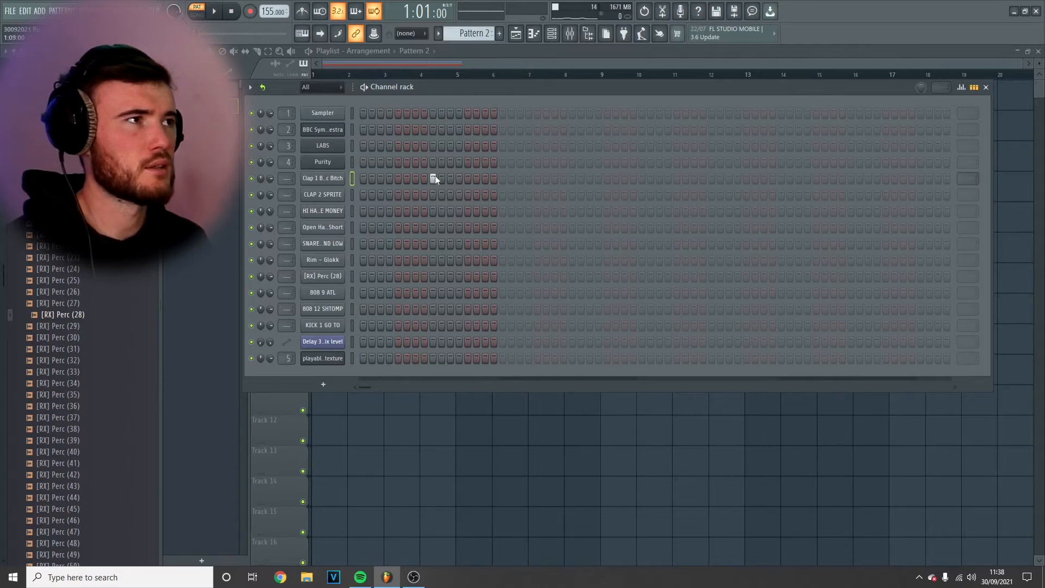
{"action": "left_click", "coordinate": [572, 178]}
{"action": "left_click_drag", "start_coordinate": [946, 84], "coordinate": [946, 83]}
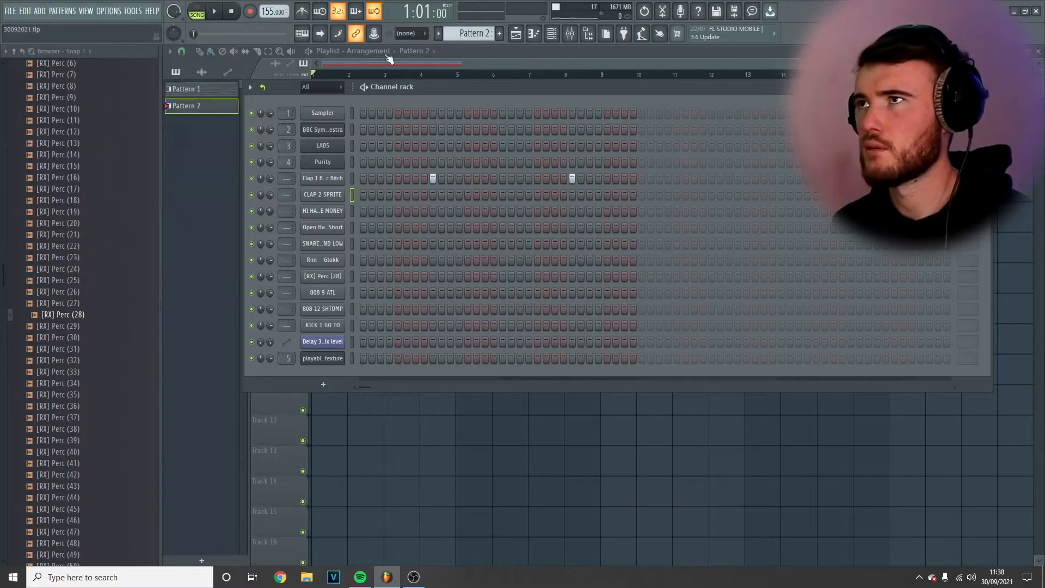
Place a CLAP 2 SPRITE hit on step 19 of Pattern 2 while auditioning it with the melody
{"action": "left_click", "coordinate": [518, 35]}
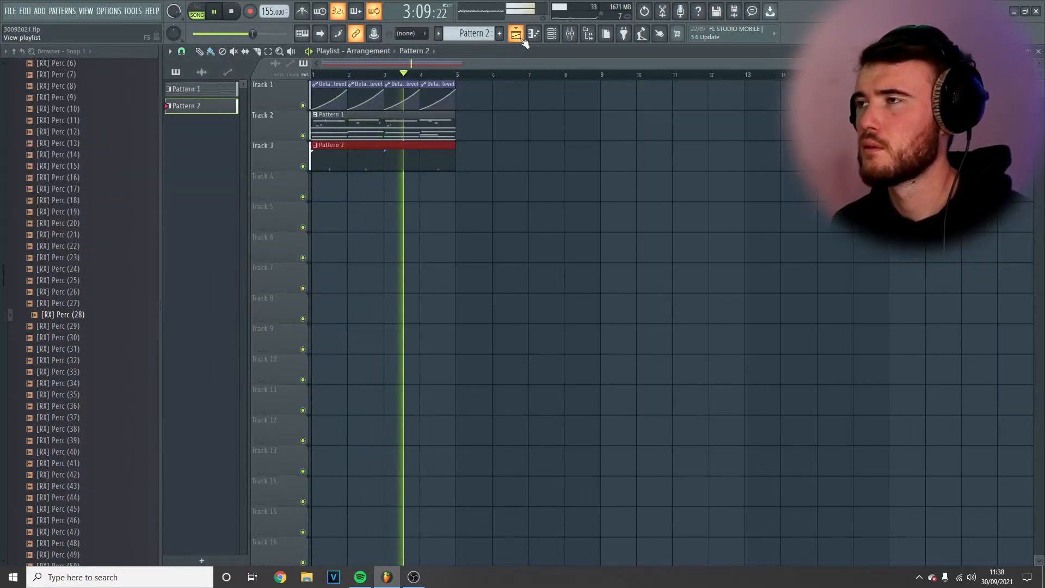
{"action": "left_click", "coordinate": [523, 42]}
{"action": "key", "text": "space"}
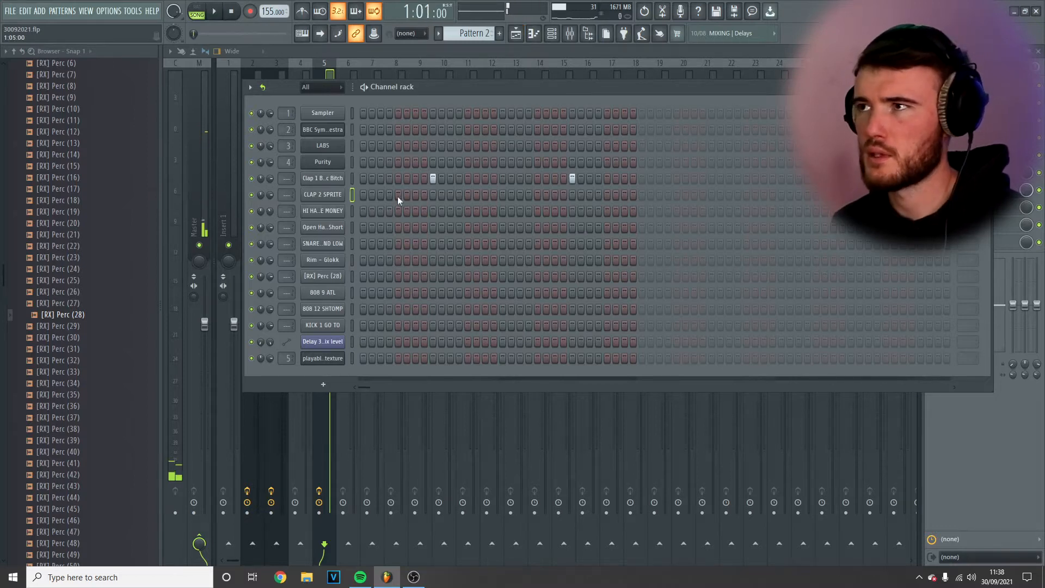
{"action": "key", "text": "space"}
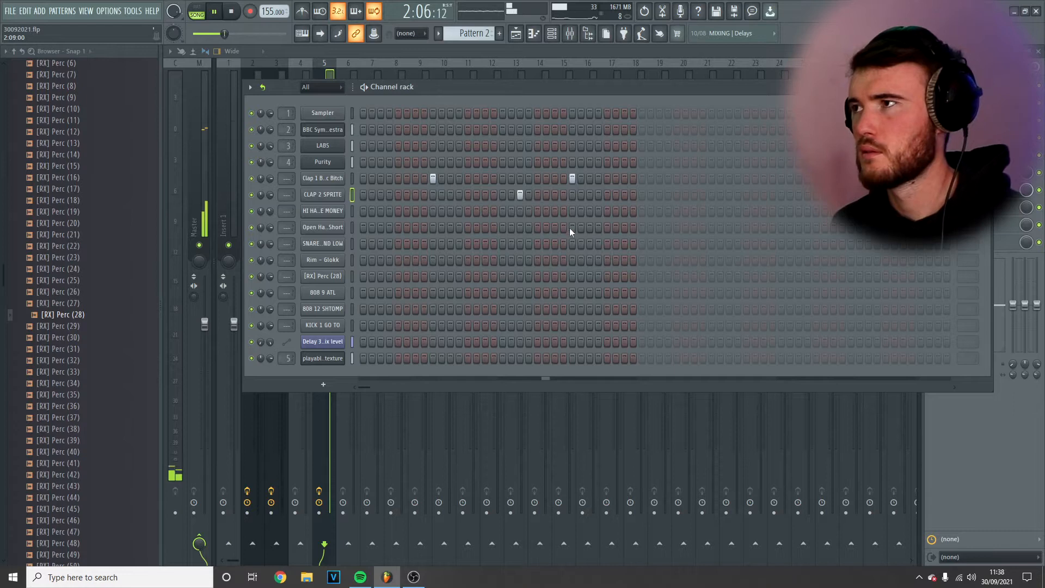
{"action": "key", "text": "space"}
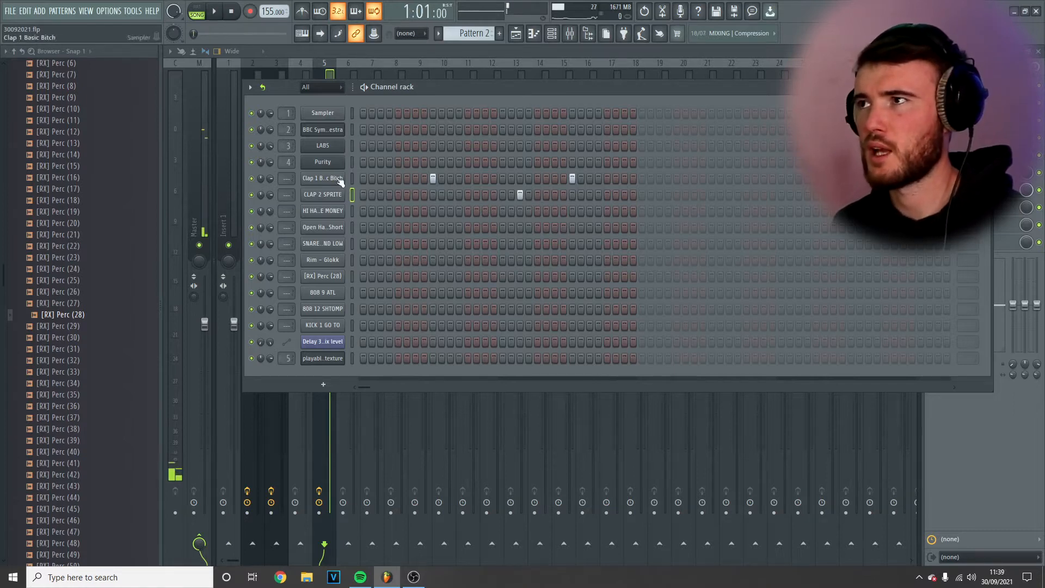
Place an Open Hat - Short hit on step 23 and set that sample's fade-out to 29%
{"action": "key", "text": "space"}
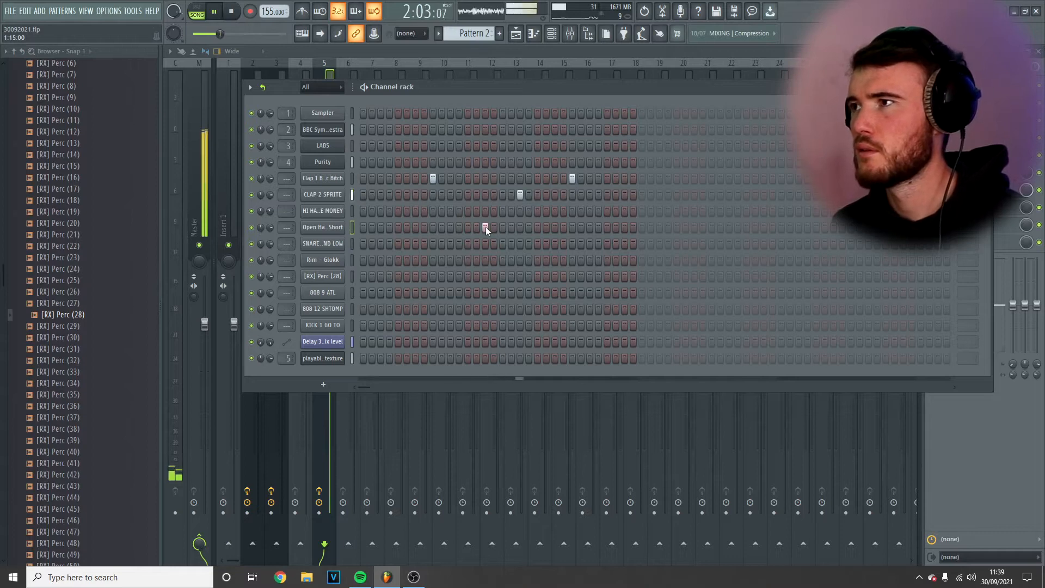
{"action": "left_click", "coordinate": [555, 228]}
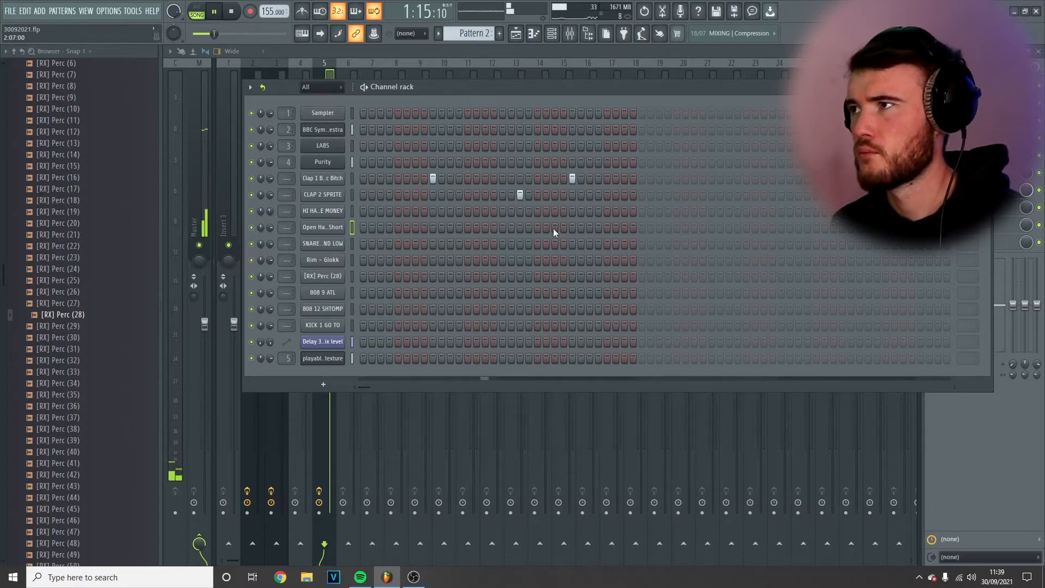
{"action": "key", "text": "space"}
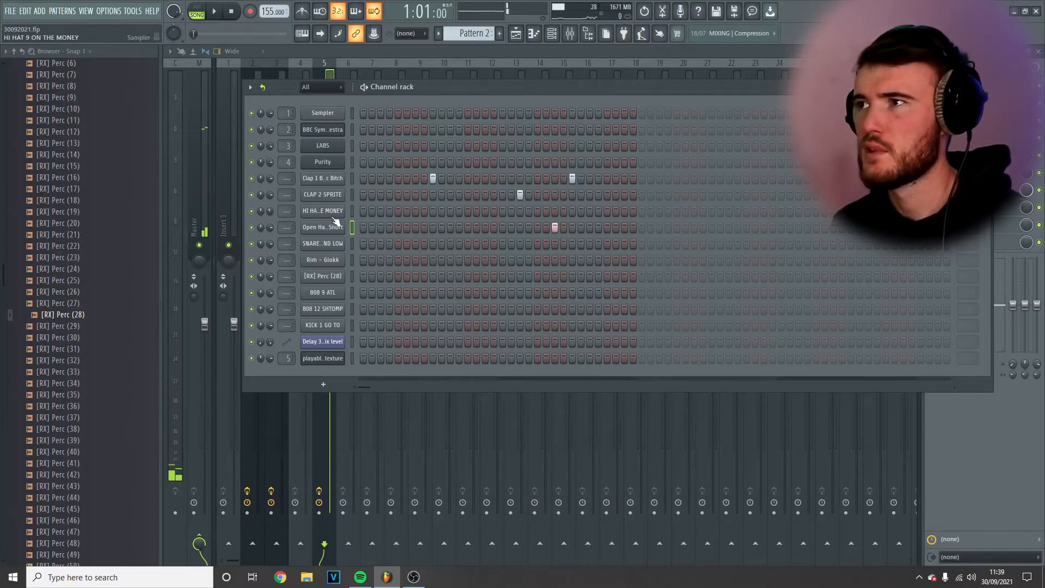
{"action": "left_click", "coordinate": [327, 227]}
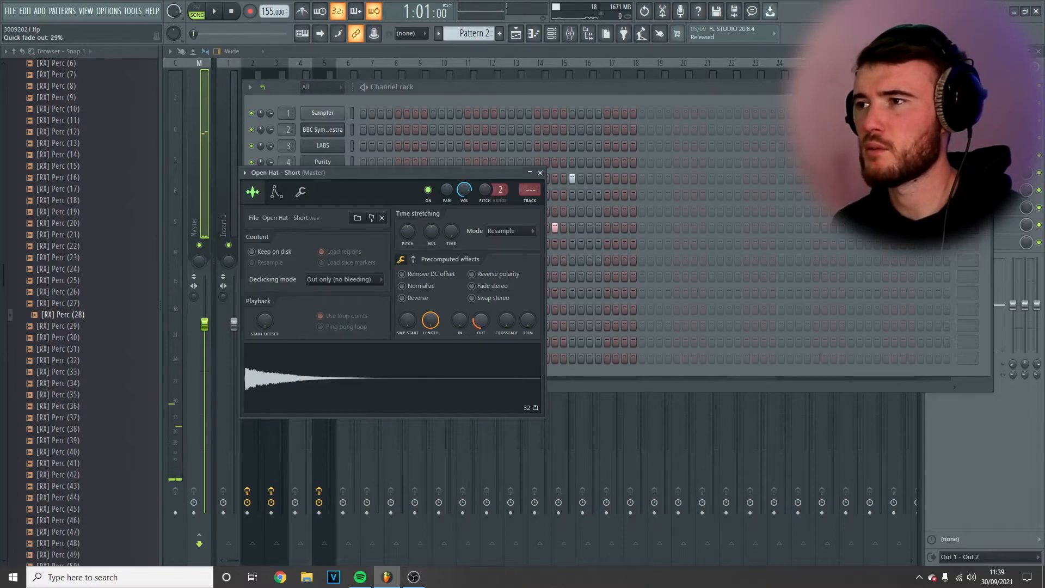
{"action": "left_click", "coordinate": [540, 173]}
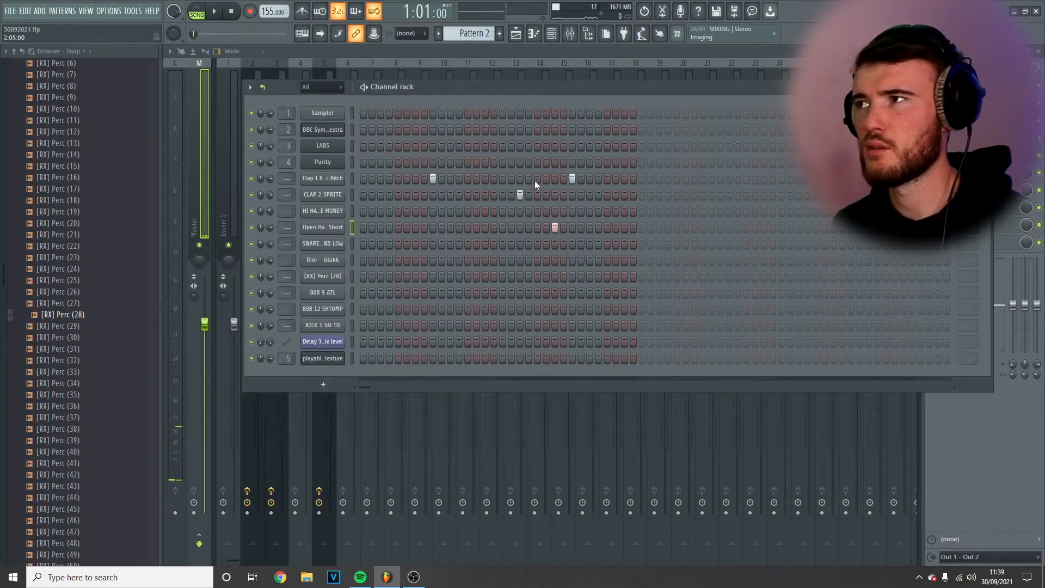
{"action": "left_click", "coordinate": [20, 12]}
{"action": "left_click", "coordinate": [26, 60]}
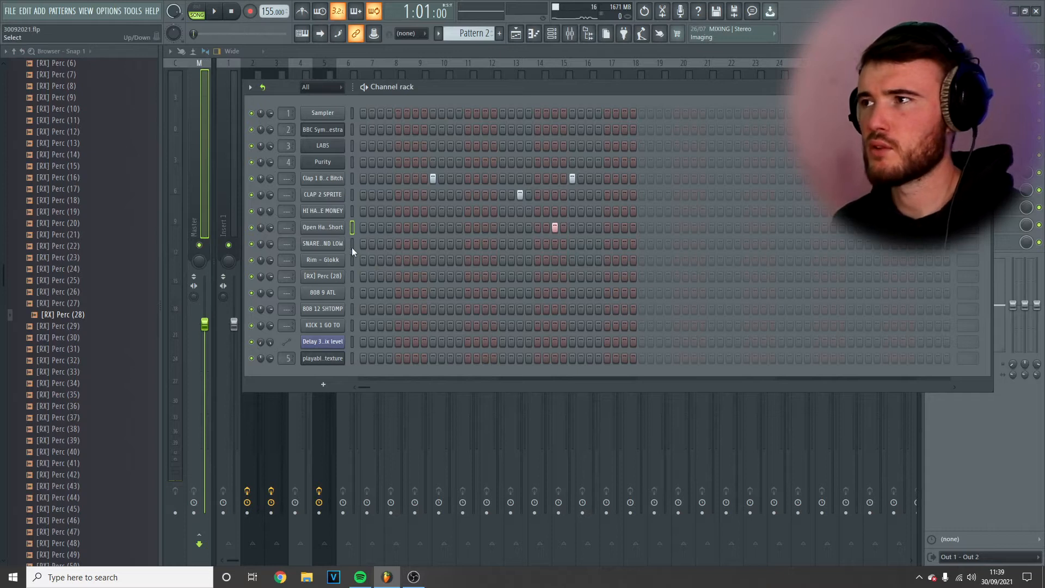
Place marching band snare hits on steps 11 and 15, and set the snare sample's fade-out to 38%
{"action": "key", "text": "space"}
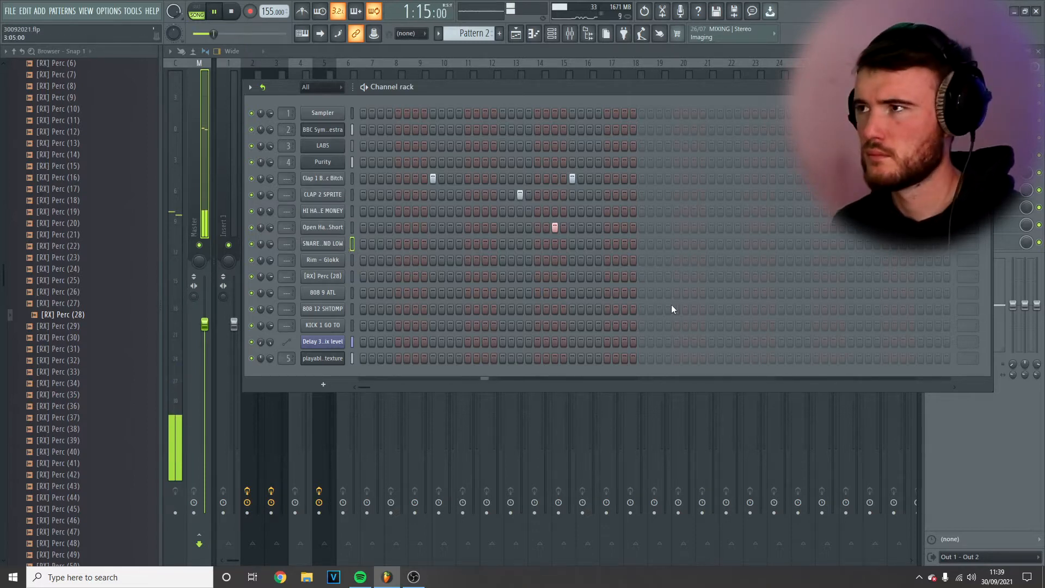
{"action": "key", "text": "space"}
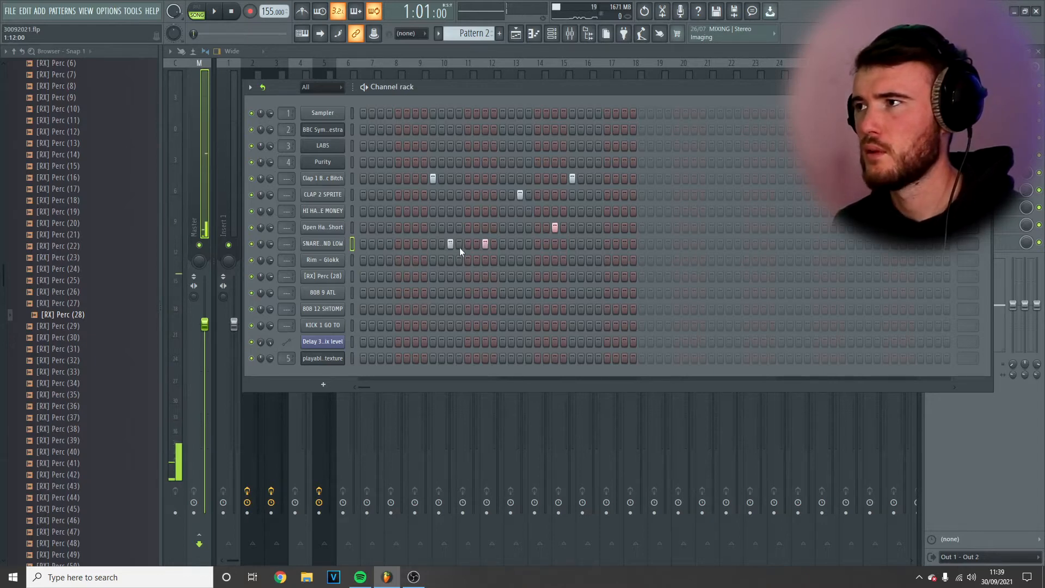
{"action": "left_click", "coordinate": [323, 243]}
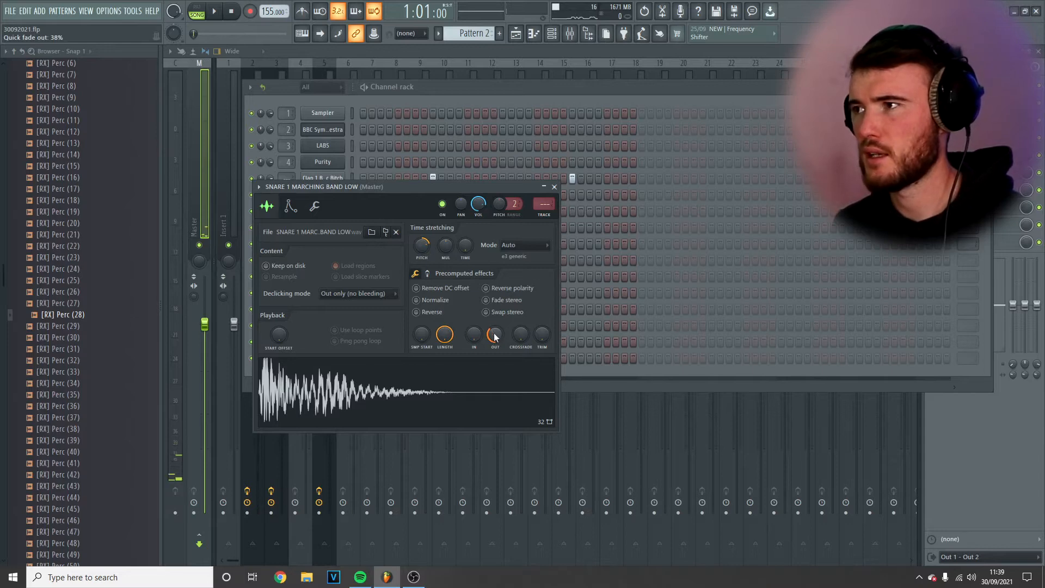
{"action": "key", "text": "space"}
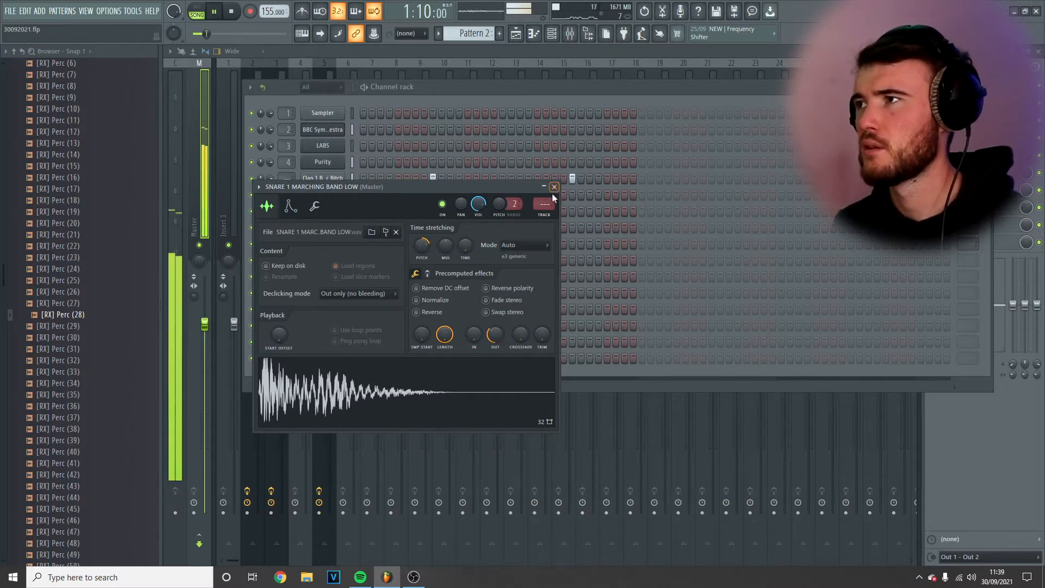
{"action": "left_click", "coordinate": [554, 187]}
Replace the snare hit on step 15 with a Rim - Glokk hit
{"action": "left_click", "coordinate": [485, 243]}
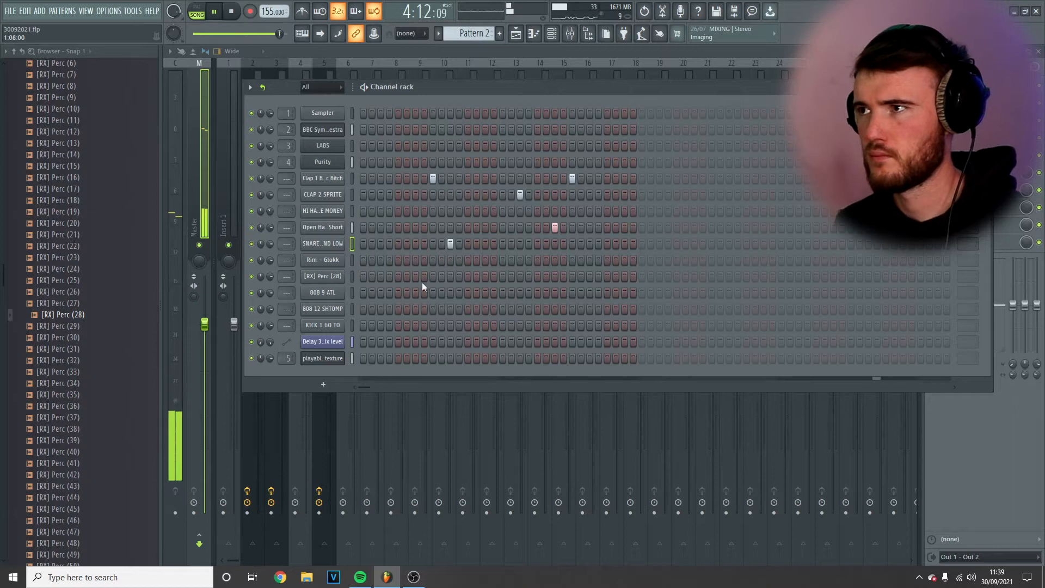
{"action": "left_click", "coordinate": [485, 259]}
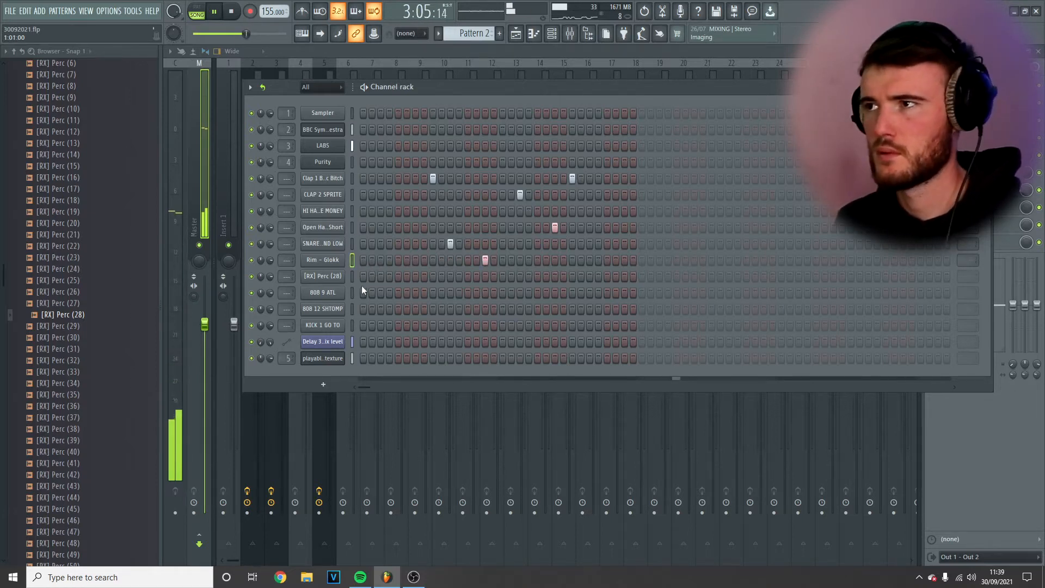
Extend the playlist arrangement to eight bars by repeating the existing clips, with Pattern 3 on Track 4 across its full length, and select everything
{"action": "left_click", "coordinate": [520, 38]}
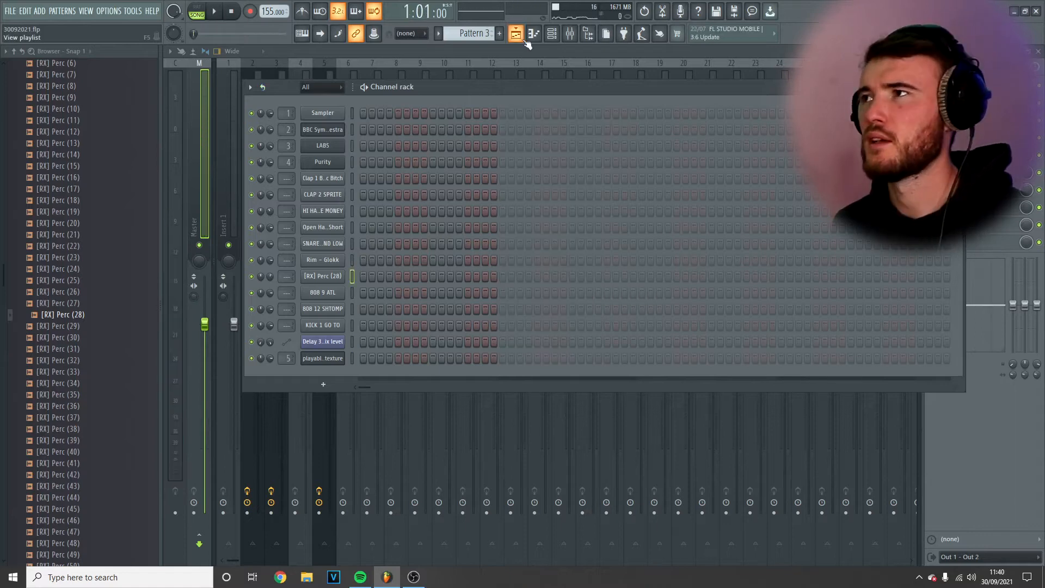
{"action": "left_click_drag", "start_coordinate": [321, 196], "coordinate": [599, 256]}
{"action": "left_click_drag", "start_coordinate": [472, 158], "coordinate": [465, 102]}
{"action": "key", "text": "ctrl+a"}
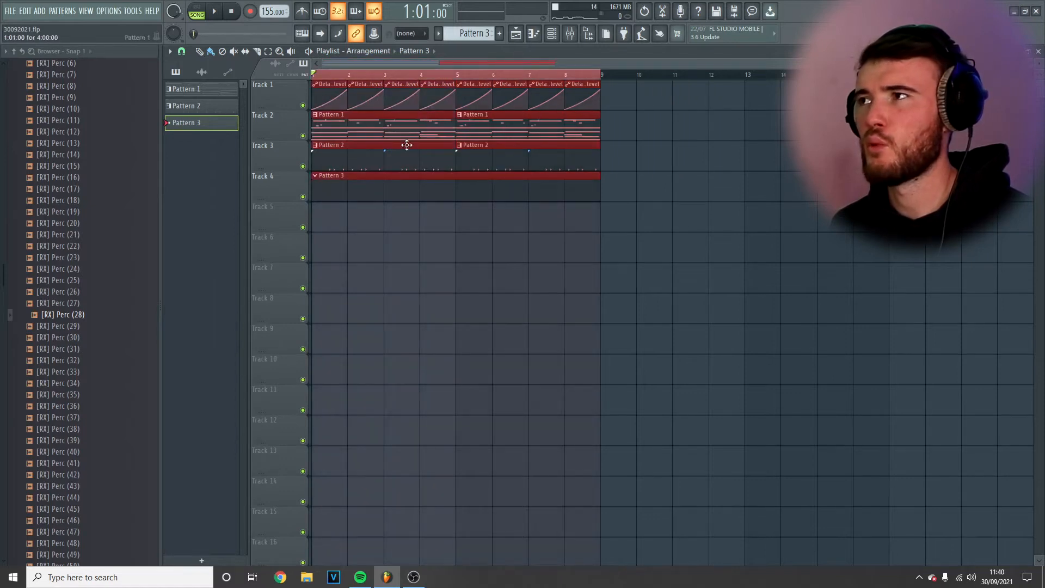
Show the channel rack and check the HI HAT 9 ON THE MONEY sample's settings
{"action": "scroll", "coordinate": [406, 145], "scroll_direction": "down", "scroll_amount": 1}
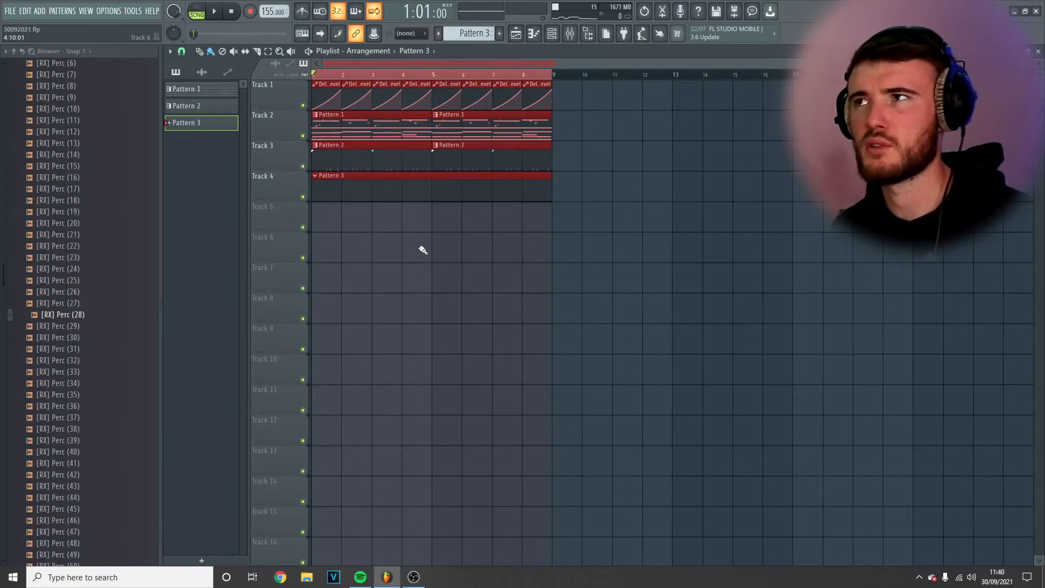
{"action": "left_click", "coordinate": [551, 33]}
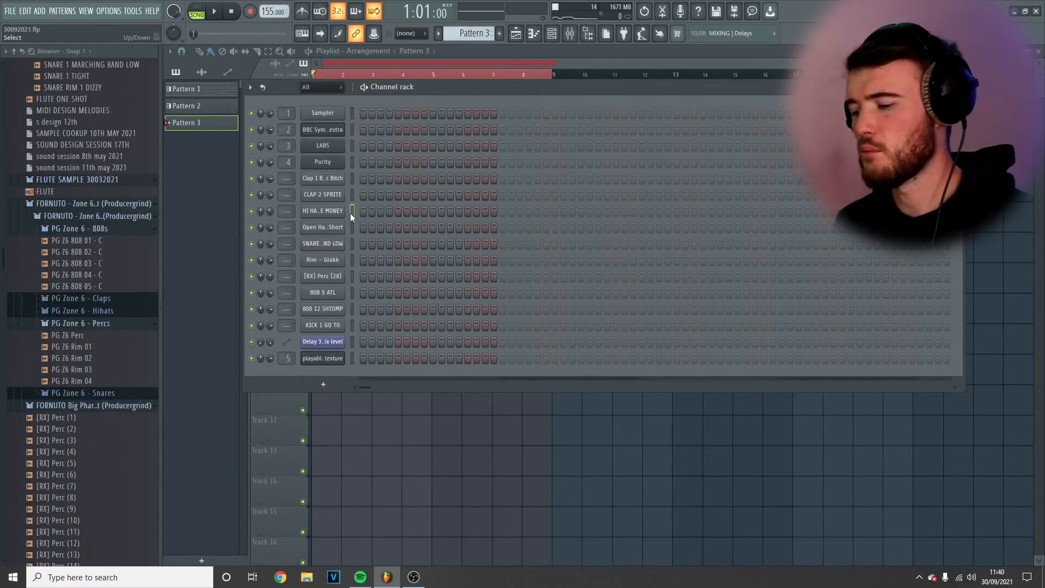
{"action": "left_click", "coordinate": [323, 212]}
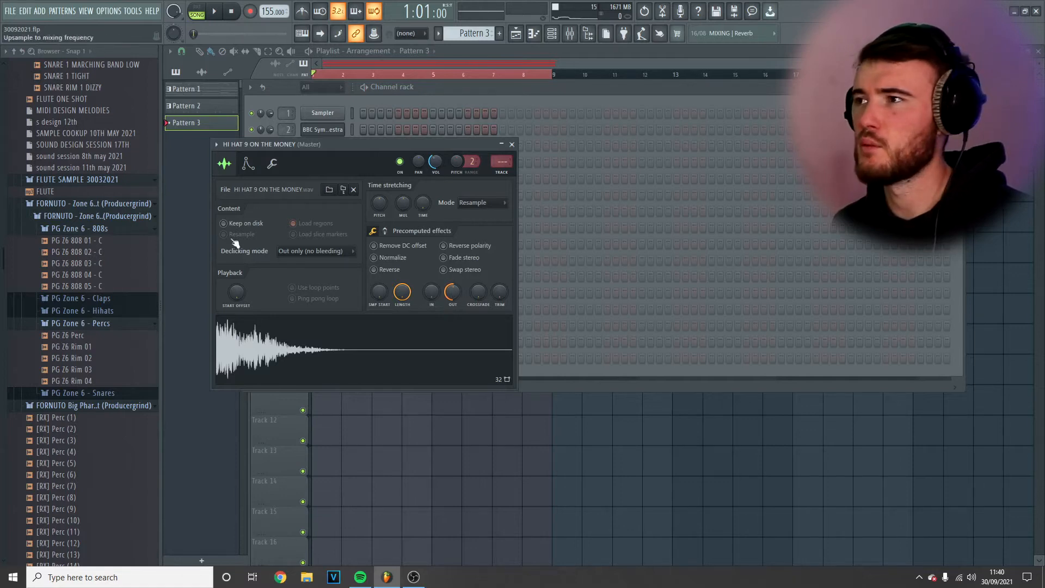
{"action": "left_click", "coordinate": [511, 143]}
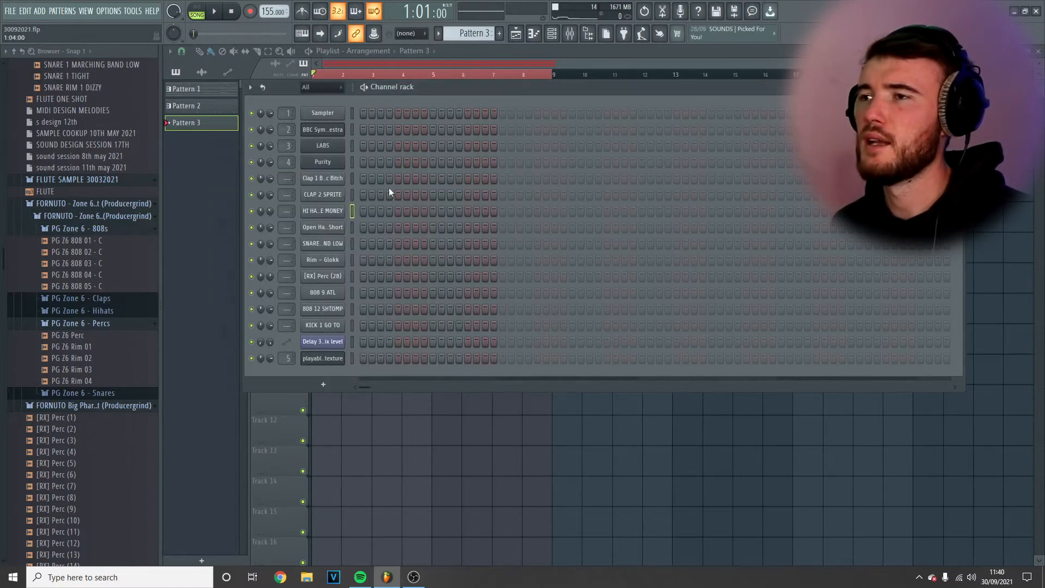
Collapse the Fornuto Zone 6 and Big Pharma kit folders and look through the hi-hat and PHANTXM drum kit folders
{"action": "left_click", "coordinate": [93, 405]}
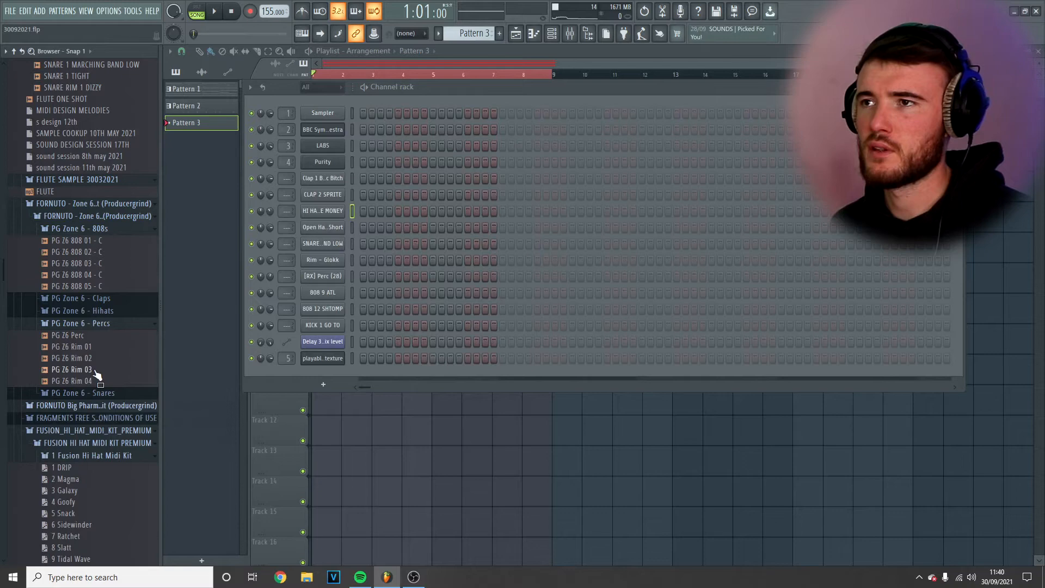
{"action": "scroll", "coordinate": [98, 381], "scroll_direction": "up", "scroll_amount": 4}
{"action": "left_click", "coordinate": [89, 345]}
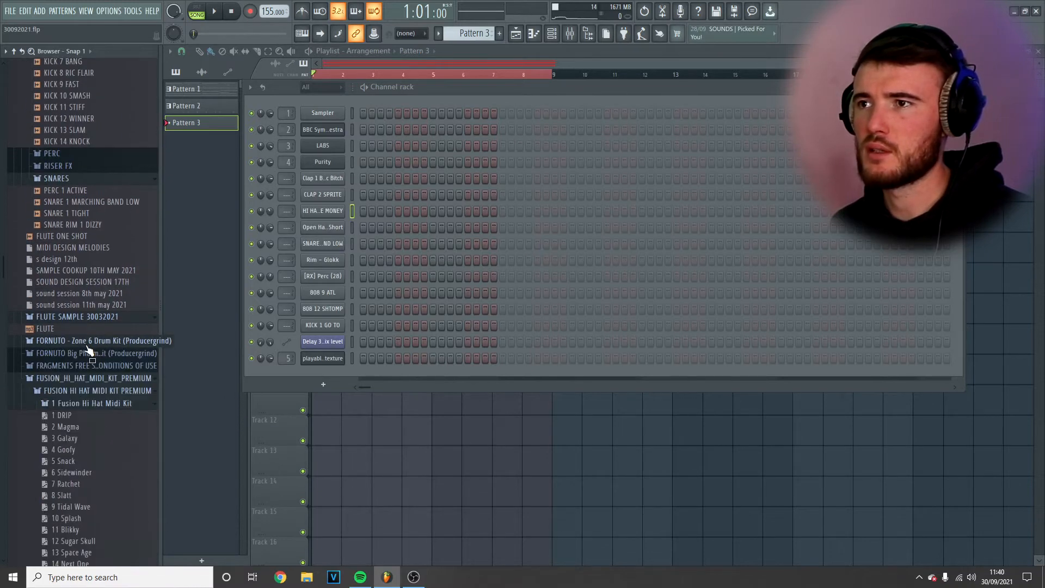
{"action": "scroll", "coordinate": [89, 348], "scroll_direction": "up", "scroll_amount": 6}
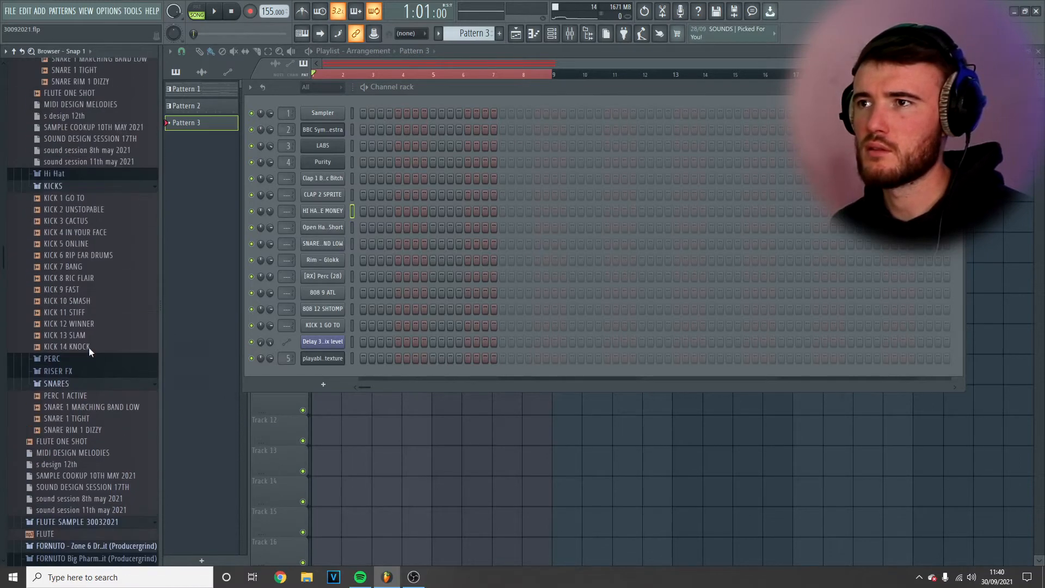
{"action": "scroll", "coordinate": [85, 393], "scroll_direction": "up", "scroll_amount": 6}
{"action": "left_click", "coordinate": [82, 391]}
{"action": "scroll", "coordinate": [87, 381], "scroll_direction": "up", "scroll_amount": 8}
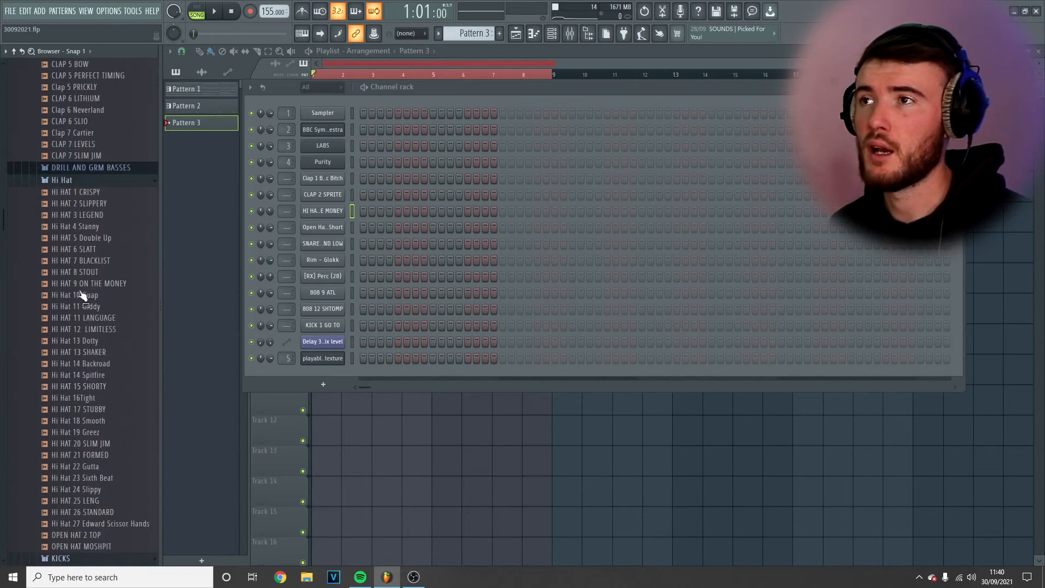
{"action": "scroll", "coordinate": [103, 282], "scroll_direction": "up", "scroll_amount": 15}
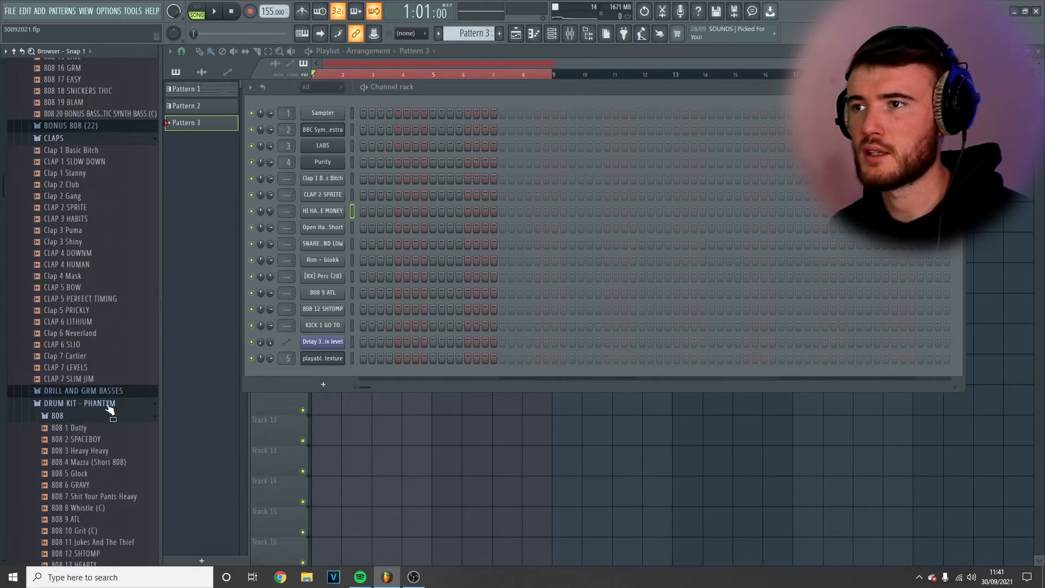
{"action": "left_click", "coordinate": [108, 406]}
{"action": "left_click", "coordinate": [81, 406]}
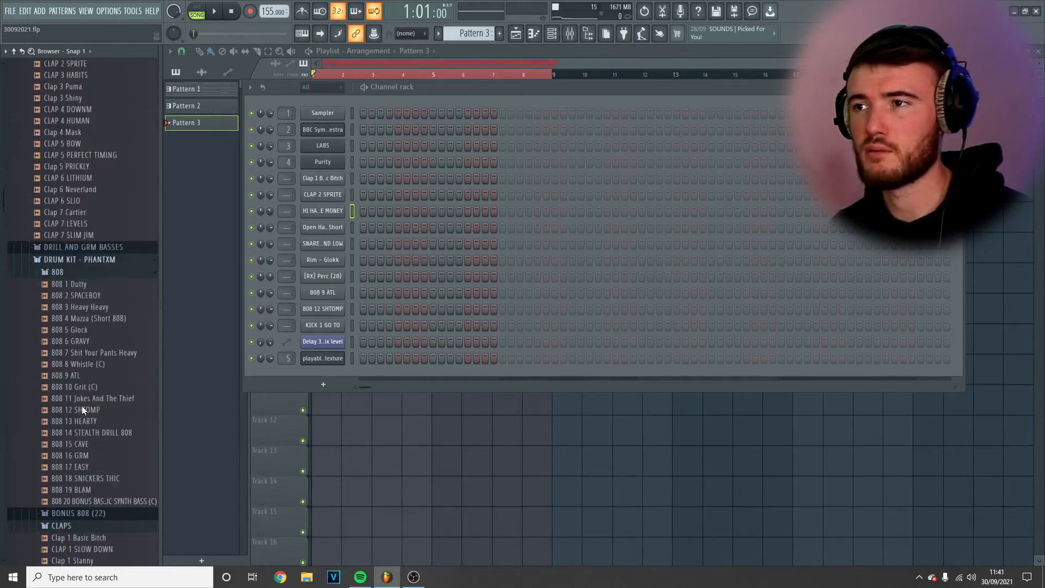
Load the 65 Amiri MIDI pattern from the Fusion Hi Hat Midi Kit onto the HI HAT 9 ON THE MONEY channel and play it
{"action": "scroll", "coordinate": [104, 409], "scroll_direction": "down", "scroll_amount": 12}
{"action": "scroll", "coordinate": [124, 427], "scroll_direction": "down", "scroll_amount": 10}
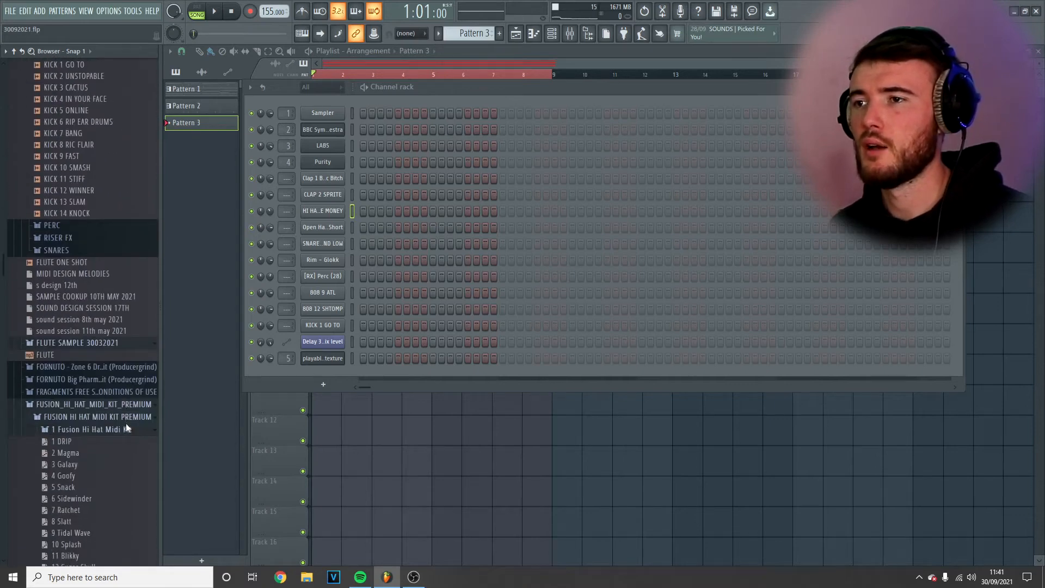
{"action": "scroll", "coordinate": [107, 404], "scroll_direction": "down", "scroll_amount": 20}
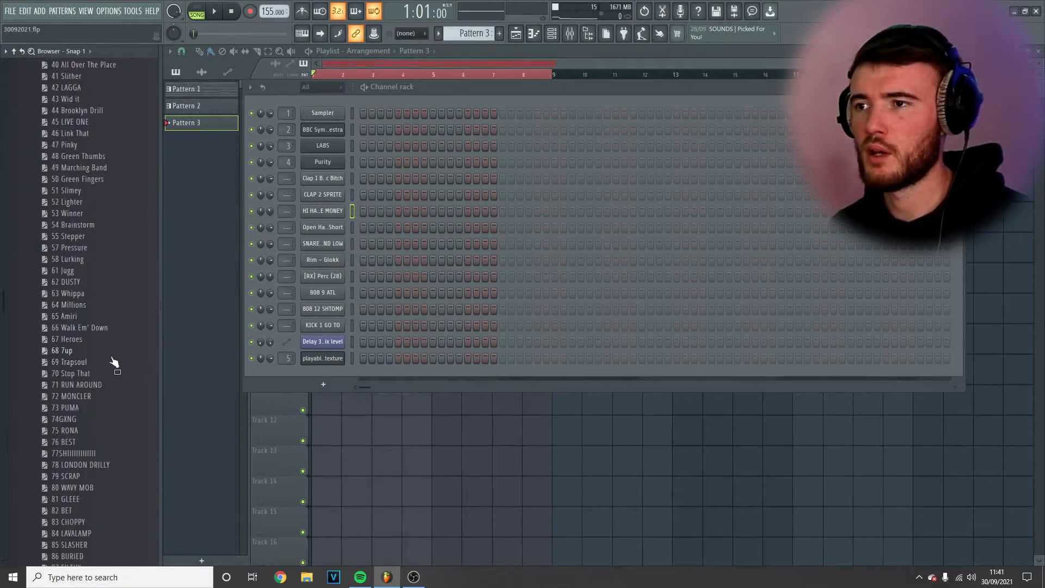
{"action": "left_click_drag", "start_coordinate": [65, 315], "coordinate": [315, 211]}
{"action": "key", "text": "space"}
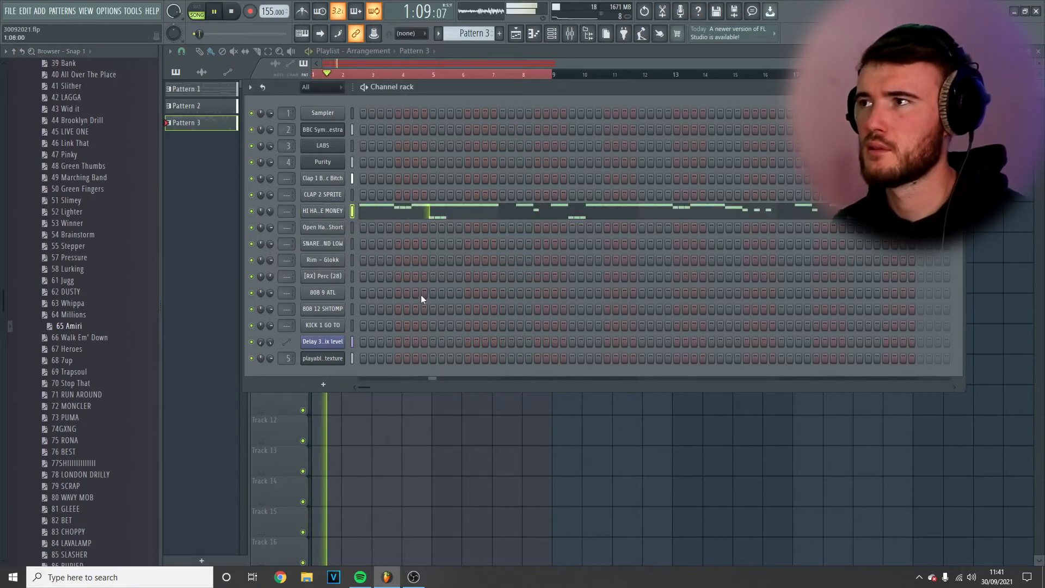
Open the hi-hat's notes in the piano roll and delete the second C5 note of bar 1
{"action": "left_click", "coordinate": [419, 213]}
{"action": "key", "text": "space"}
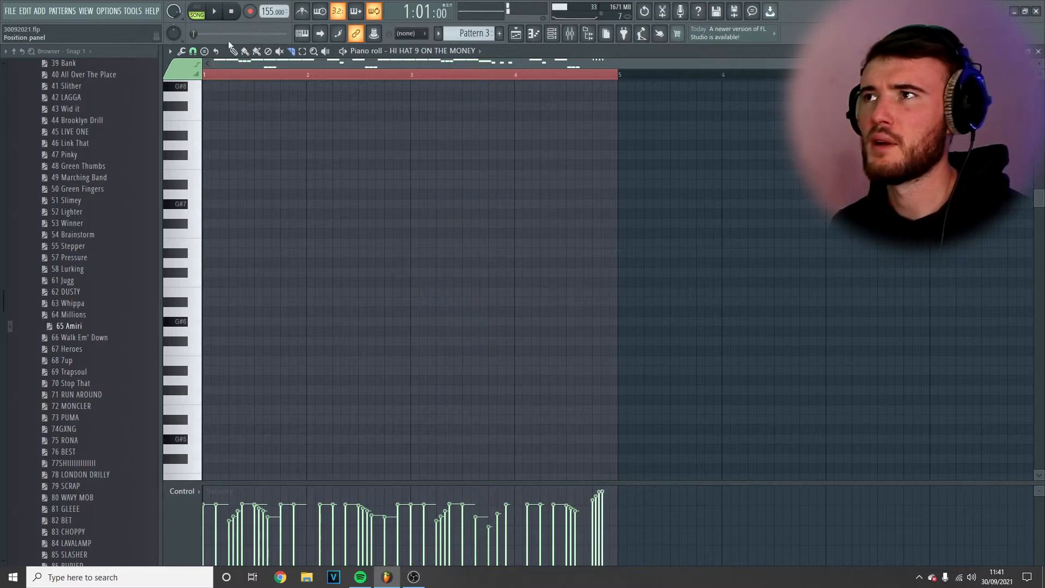
{"action": "scroll", "coordinate": [296, 366], "scroll_direction": "down", "scroll_amount": 6}
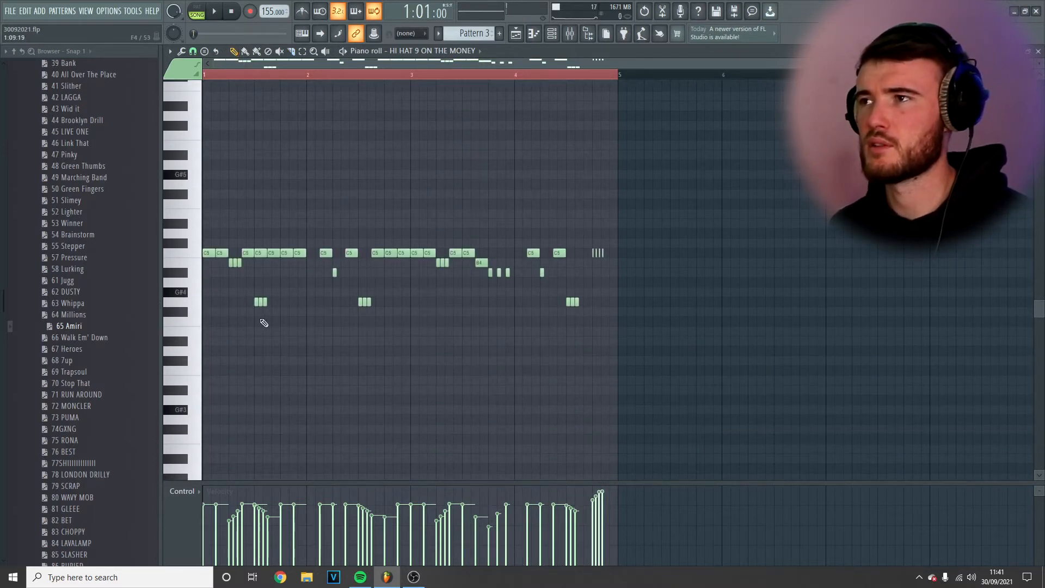
{"action": "scroll", "coordinate": [217, 310], "scroll_direction": "up", "scroll_amount": 3, "text": "ctrl"}
{"action": "left_click_drag", "start_coordinate": [262, 275], "coordinate": [285, 283]}
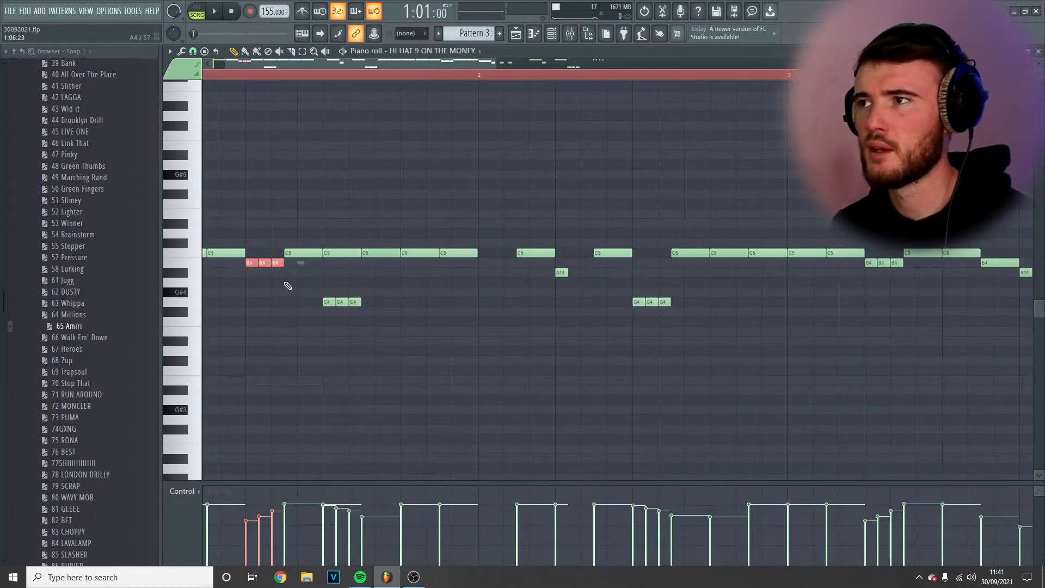
{"action": "scroll", "coordinate": [265, 281], "scroll_direction": "down", "scroll_amount": 4, "text": "ctrl"}
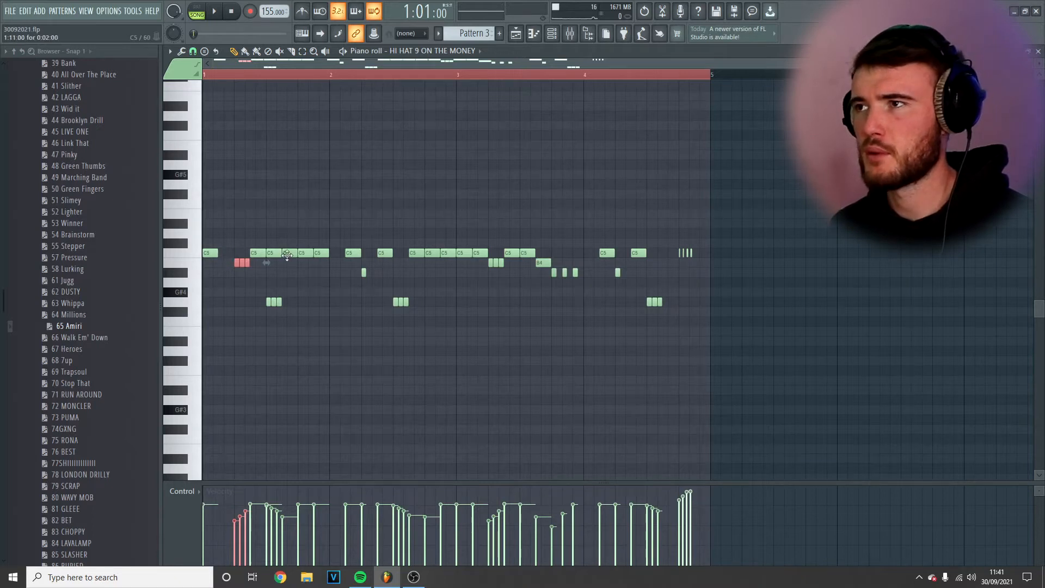
Thin out the C5 hi-hats late in bars 1 and 2 and raise the G4 roll in bar 2 to C5
{"action": "left_click_drag", "start_coordinate": [434, 252], "coordinate": [445, 254]}
{"action": "left_click_drag", "start_coordinate": [429, 292], "coordinate": [387, 317]}
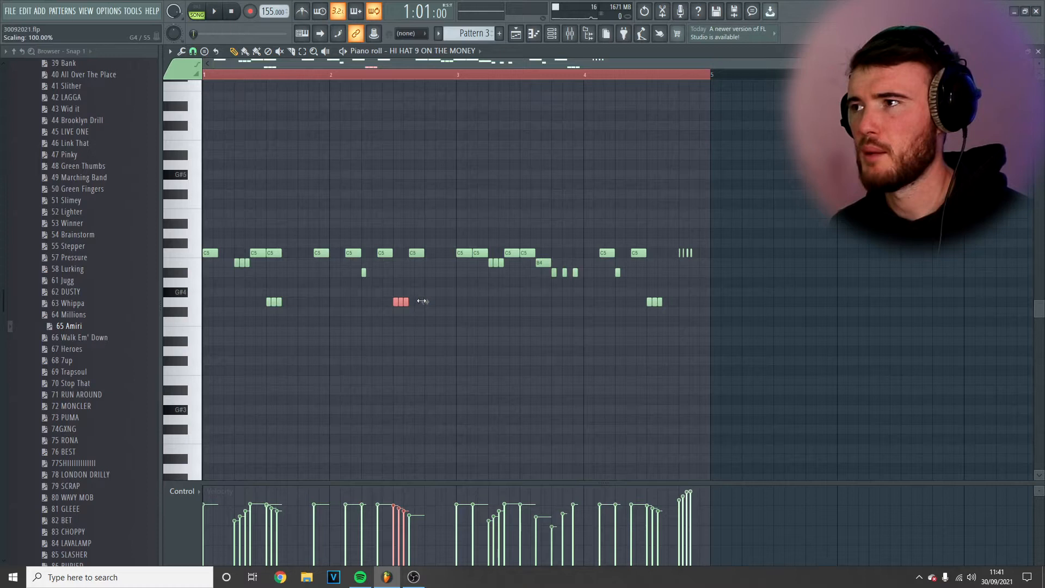
{"action": "scroll", "coordinate": [414, 301], "scroll_direction": "up", "scroll_amount": 4, "text": "ctrl"}
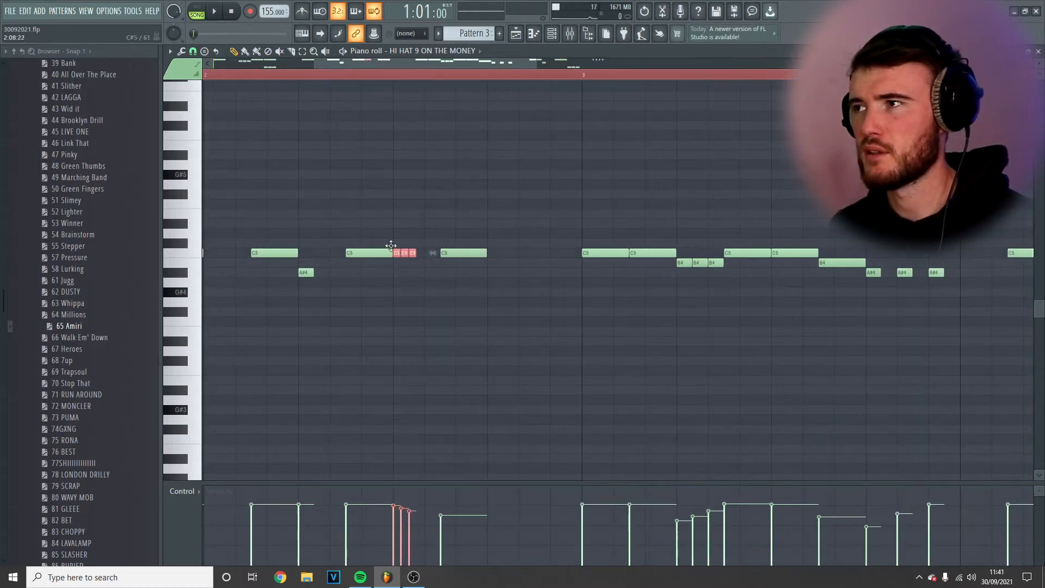
{"action": "scroll", "coordinate": [401, 269], "scroll_direction": "down", "scroll_amount": 4, "text": "ctrl"}
Delete the C5 hi-hat above bar 1's G4 roll, shift that roll to step 13, and play the pattern back
{"action": "key", "text": "space"}
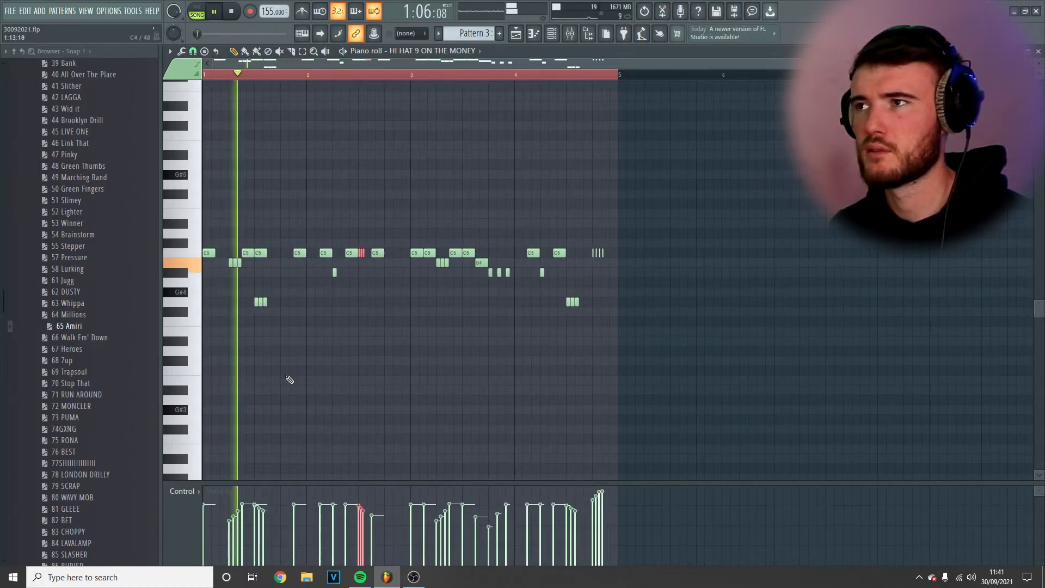
{"action": "right_click", "coordinate": [261, 253]}
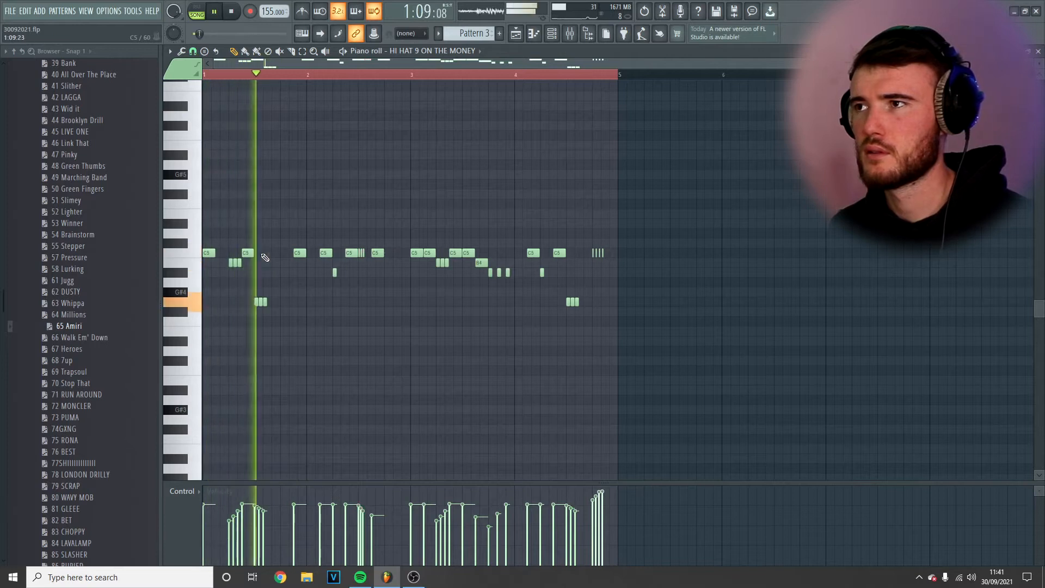
{"action": "key", "text": "space"}
{"action": "left_click_drag", "start_coordinate": [254, 289], "coordinate": [287, 301]}
{"action": "key", "text": "space"}
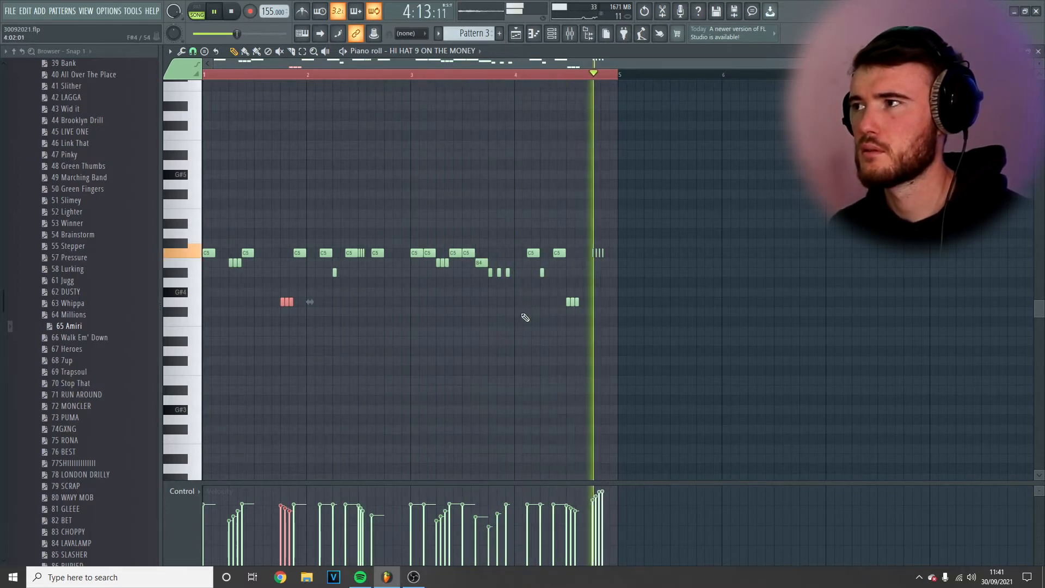
{"action": "key", "text": "space"}
Duplicate the four-bar hi-hat pattern into bars 5 to 8 and randomize the velocities of all its notes
{"action": "left_click_drag", "start_coordinate": [677, 415], "coordinate": [205, 141]}
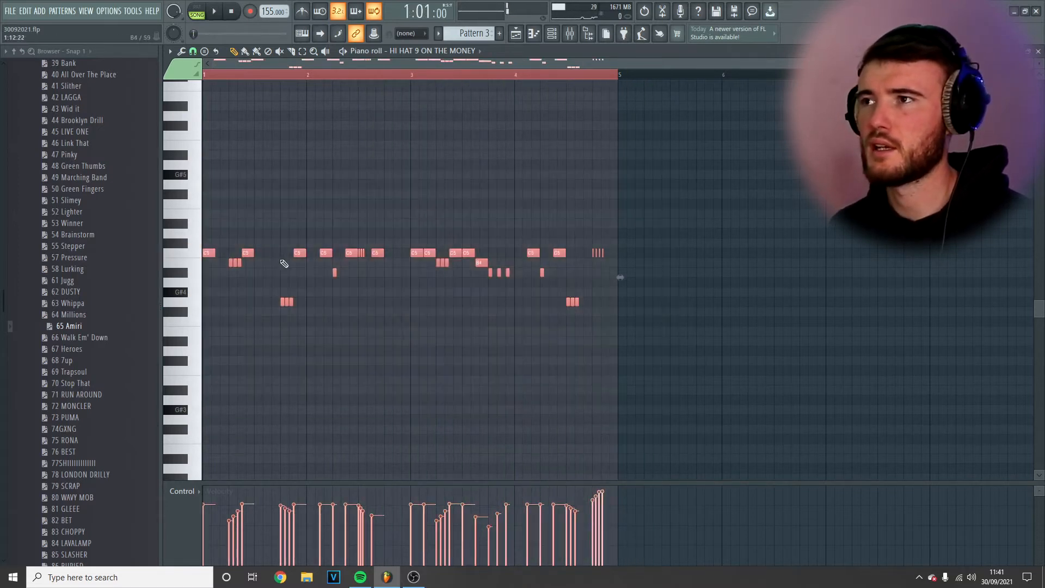
{"action": "key", "text": "ctrl+b"}
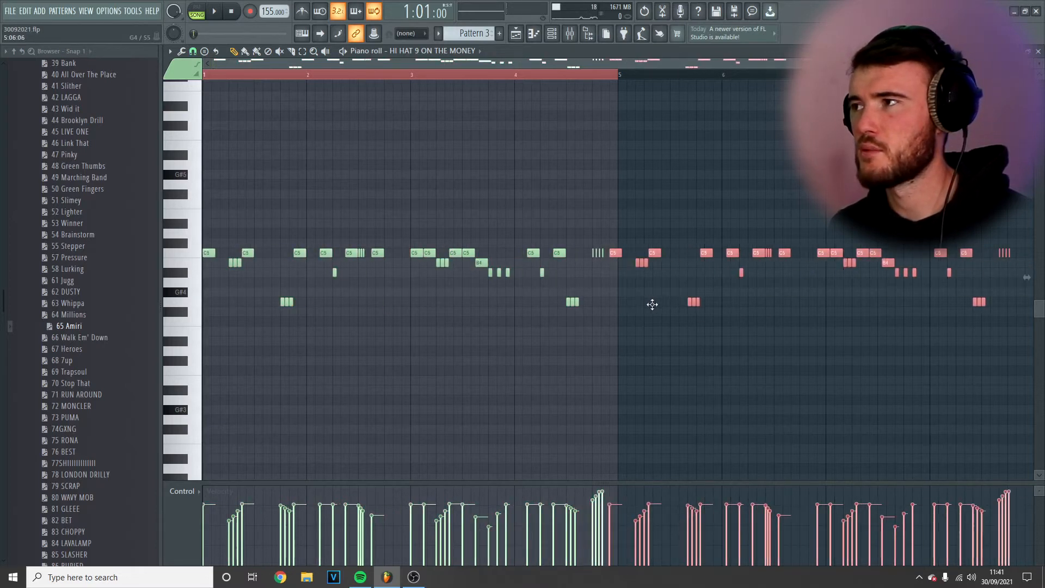
{"action": "key", "text": "ctrl+a"}
{"action": "scroll", "coordinate": [644, 318], "scroll_direction": "down", "scroll_amount": 2}
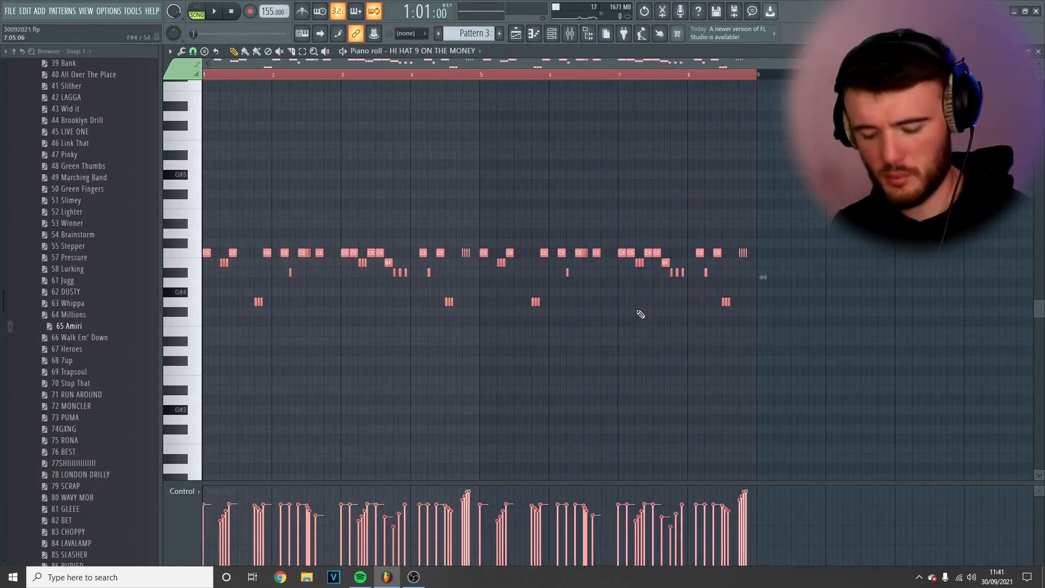
{"action": "key", "text": "alt+r"}
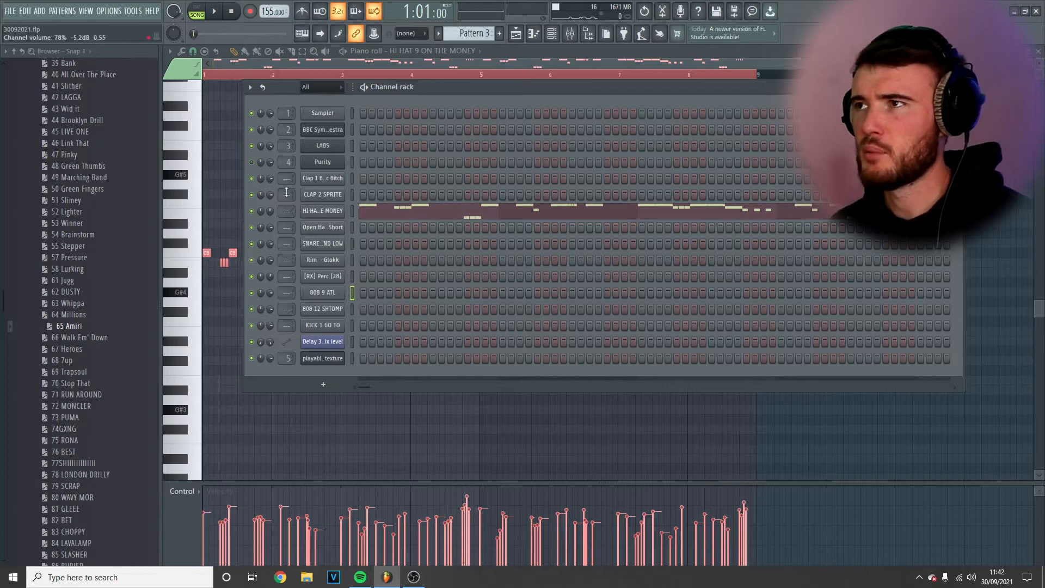
Make the 808 9 ATL channel cut itself, and give its sample a slight fade-out and a volume envelope without attack
{"action": "right_click", "coordinate": [341, 295]}
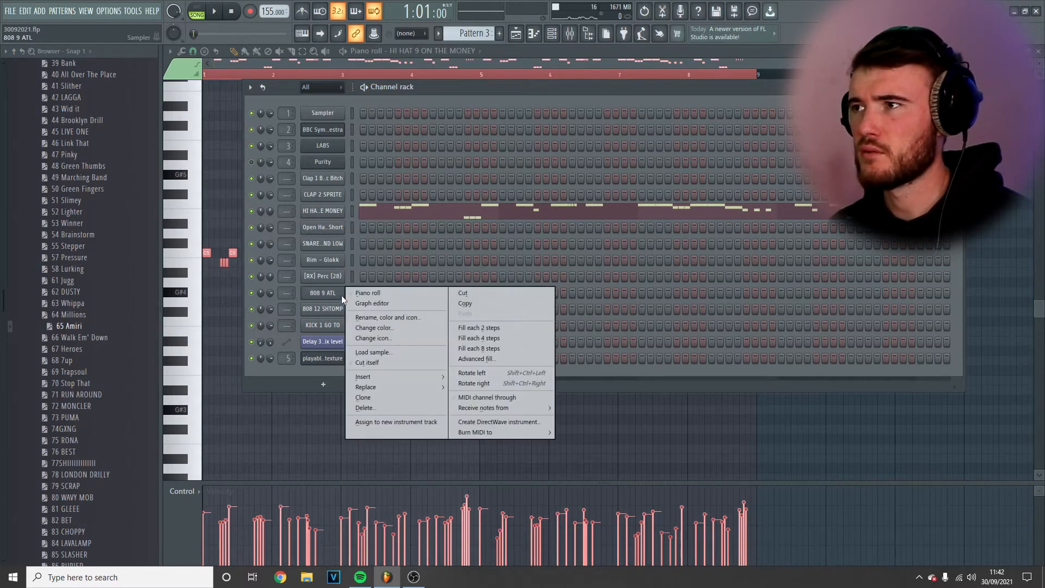
{"action": "left_click", "coordinate": [383, 364]}
{"action": "left_click", "coordinate": [333, 292]}
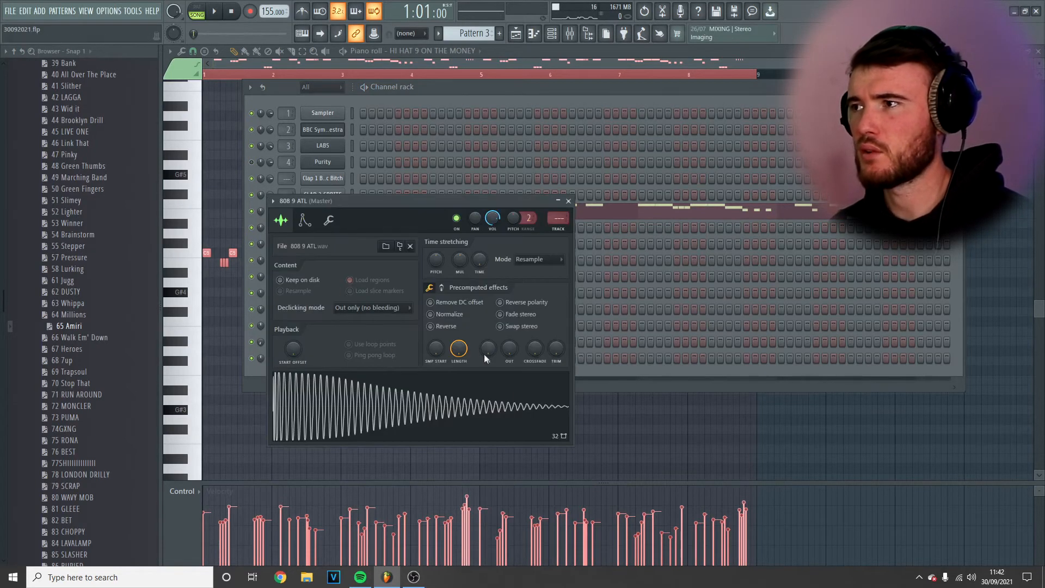
{"action": "left_click_drag", "start_coordinate": [509, 349], "coordinate": [509, 342]}
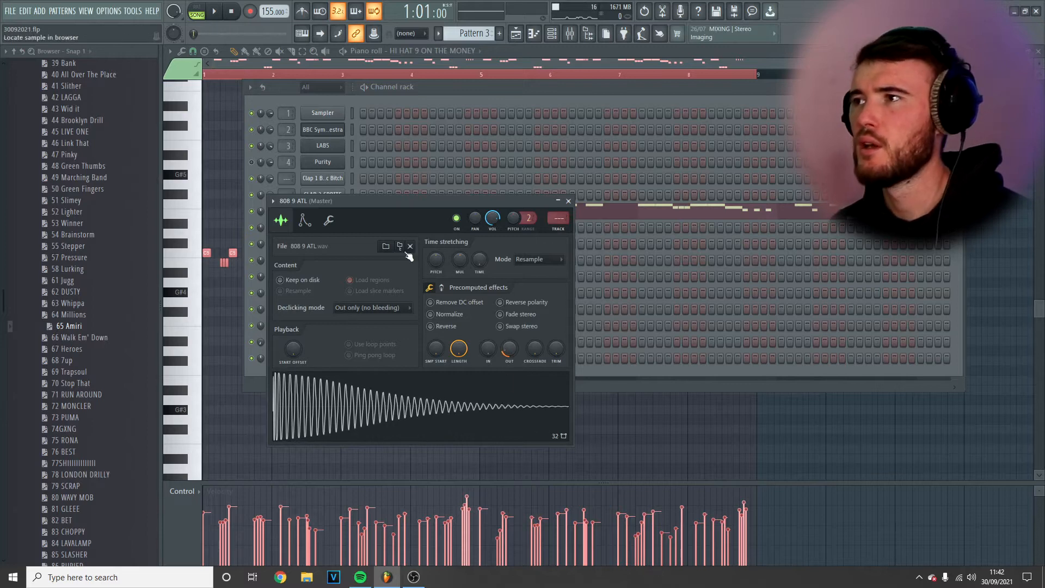
{"action": "left_click", "coordinate": [305, 220]}
{"action": "left_click_drag", "start_coordinate": [306, 328], "coordinate": [306, 343]}
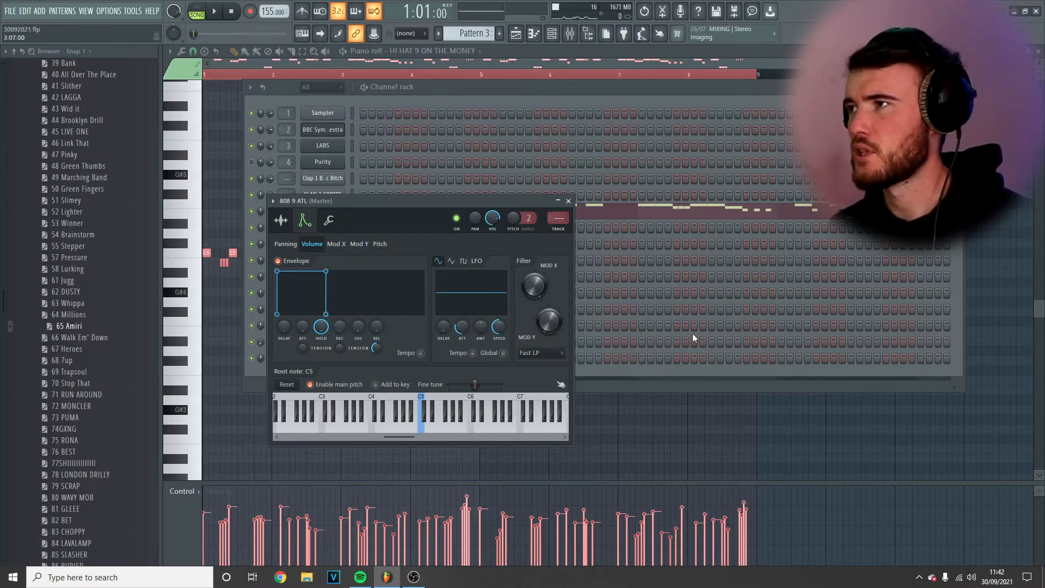
Arrange the 808 line with F5 notes across bars 1 to 4, D#5 on step 13 of bar 3 and C#5 on step 9 of bar 4
{"action": "left_click", "coordinate": [193, 50]}
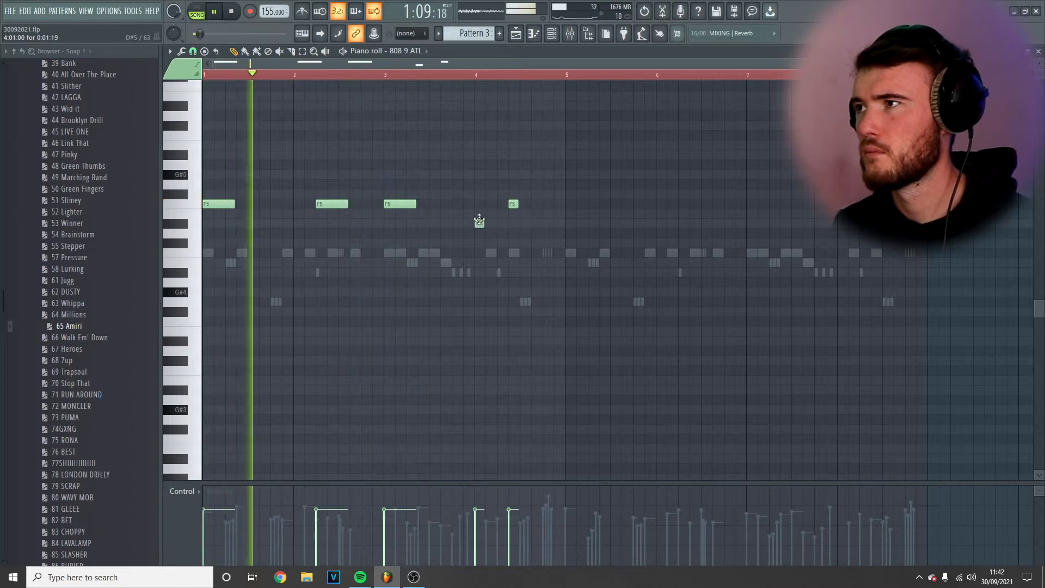
{"action": "left_click_drag", "start_coordinate": [479, 220], "coordinate": [455, 222]}
{"action": "left_click_drag", "start_coordinate": [511, 203], "coordinate": [473, 203]}
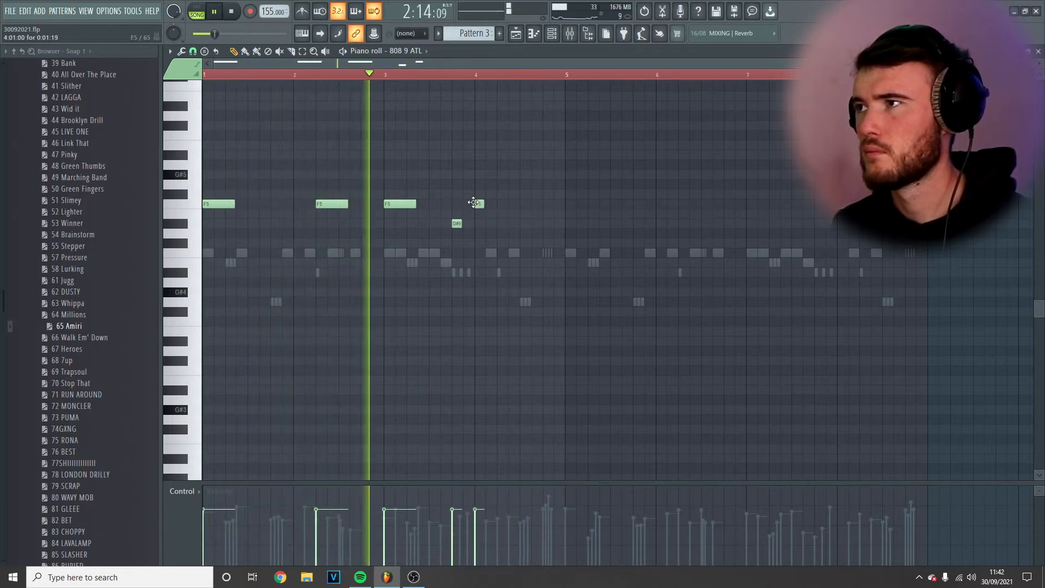
{"action": "left_click", "coordinate": [511, 243]}
{"action": "left_click_drag", "start_coordinate": [513, 243], "coordinate": [522, 248]}
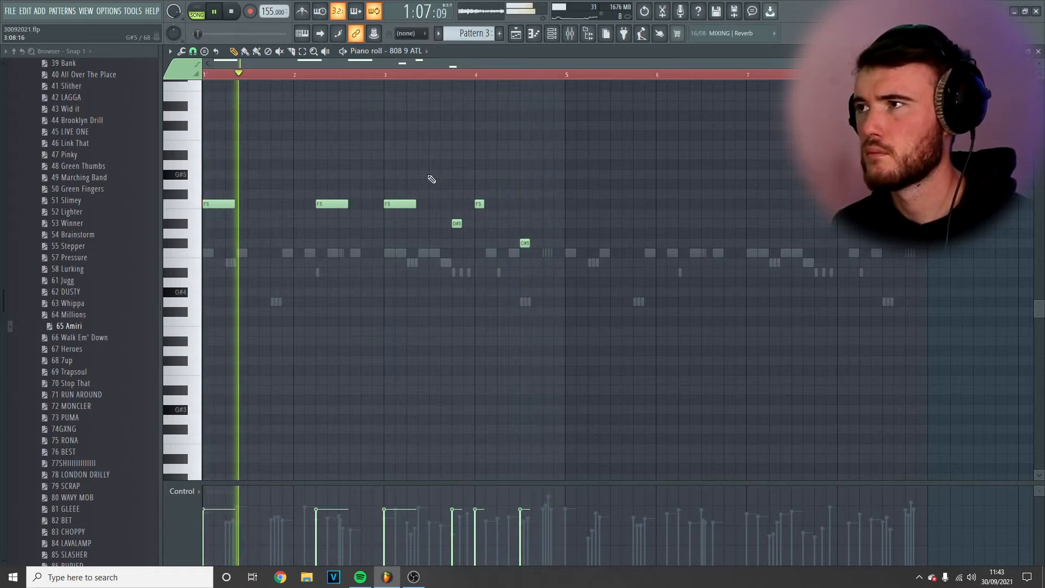
Lengthen the 808 notes to connect legato and fill bar 3 from step 7 with three C#5 notes in place of the D#5
{"action": "key", "text": "ctrl+a"}
{"action": "key", "text": "ctrl+l"}
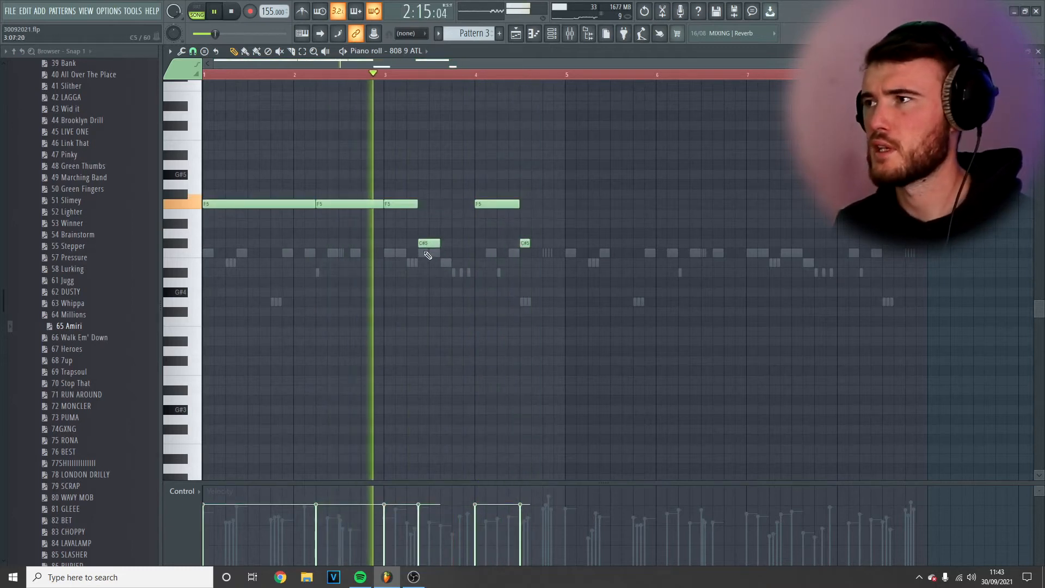
{"action": "key", "text": "space"}
{"action": "left_click", "coordinate": [452, 246]}
{"action": "key", "text": "space"}
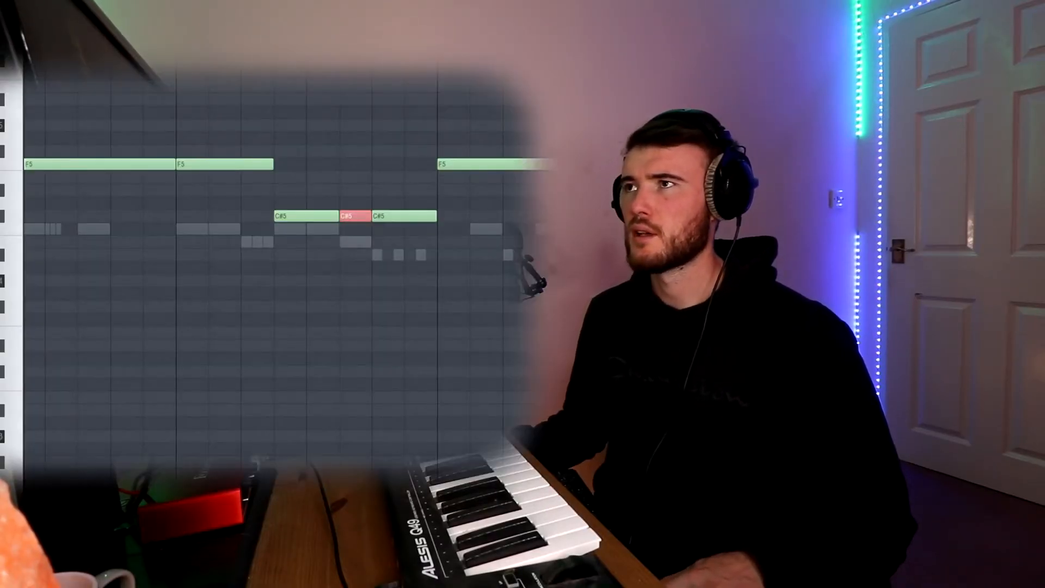
Set the piano roll snap to 1/3 step and delete the middle C#5 note in bar 3 of the 808 line
{"action": "left_click", "coordinate": [16, 16]}
{"action": "left_click", "coordinate": [49, 134]}
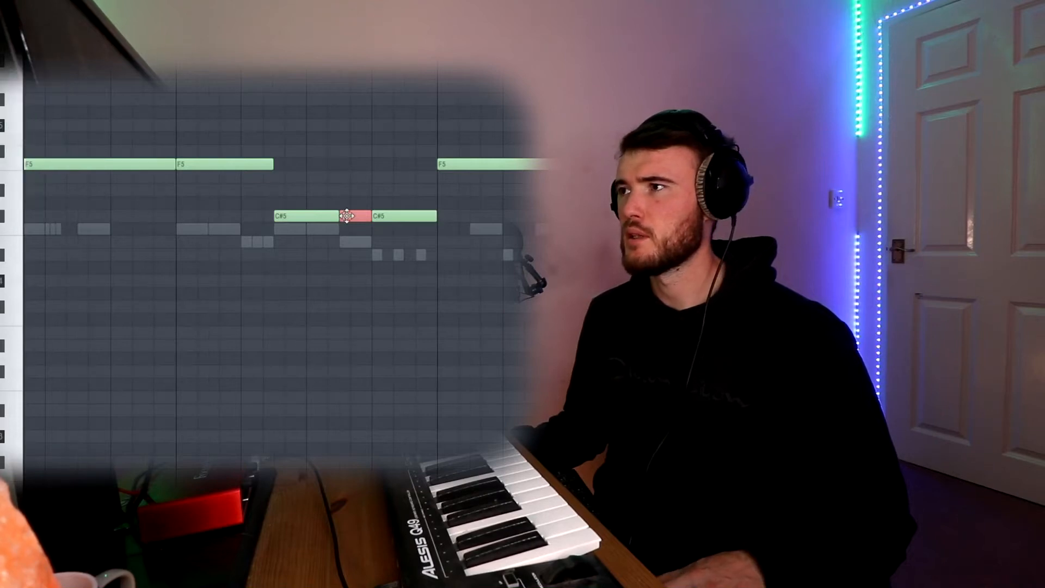
{"action": "left_click", "coordinate": [16, 16]}
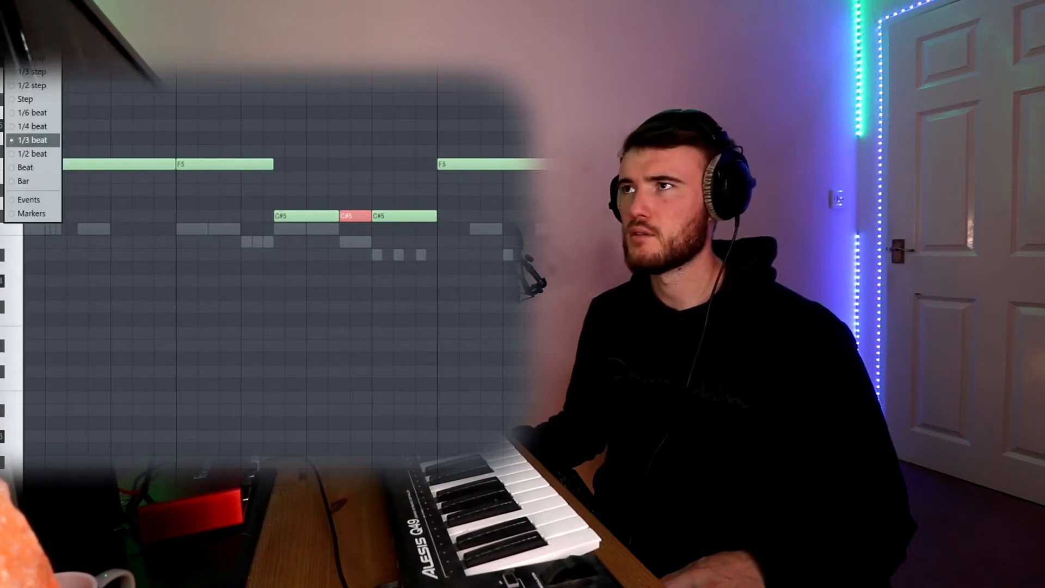
{"action": "left_click", "coordinate": [42, 74]}
{"action": "scroll", "coordinate": [354, 261], "scroll_direction": "up", "scroll_amount": 2}
{"action": "scroll", "coordinate": [351, 259], "scroll_direction": "up", "scroll_amount": 3}
{"action": "left_click_drag", "start_coordinate": [340, 197], "coordinate": [365, 271]}
{"action": "key", "text": "Delete"}
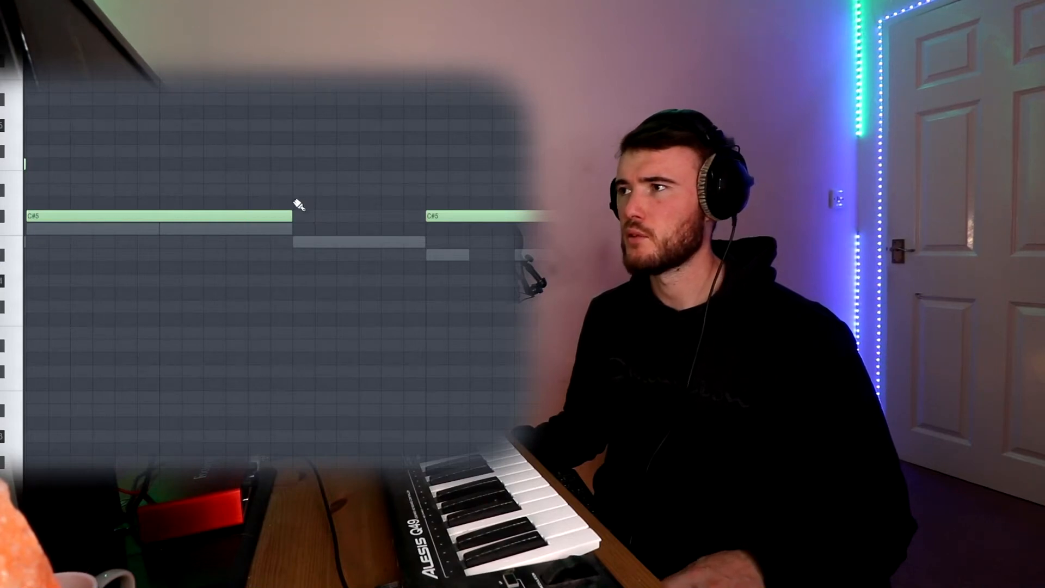
Fill the gap in bar 3 with short C#5 roll notes, each one-third of a step long
{"action": "left_click", "coordinate": [303, 256]}
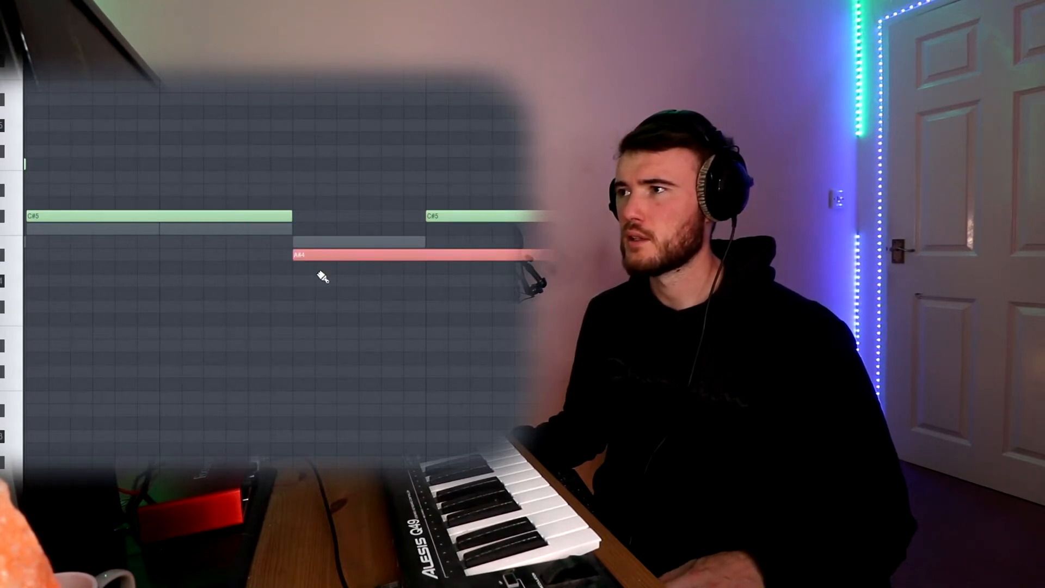
{"action": "key", "text": "ctrl+z"}
{"action": "left_click_drag", "start_coordinate": [294, 260], "coordinate": [291, 207]}
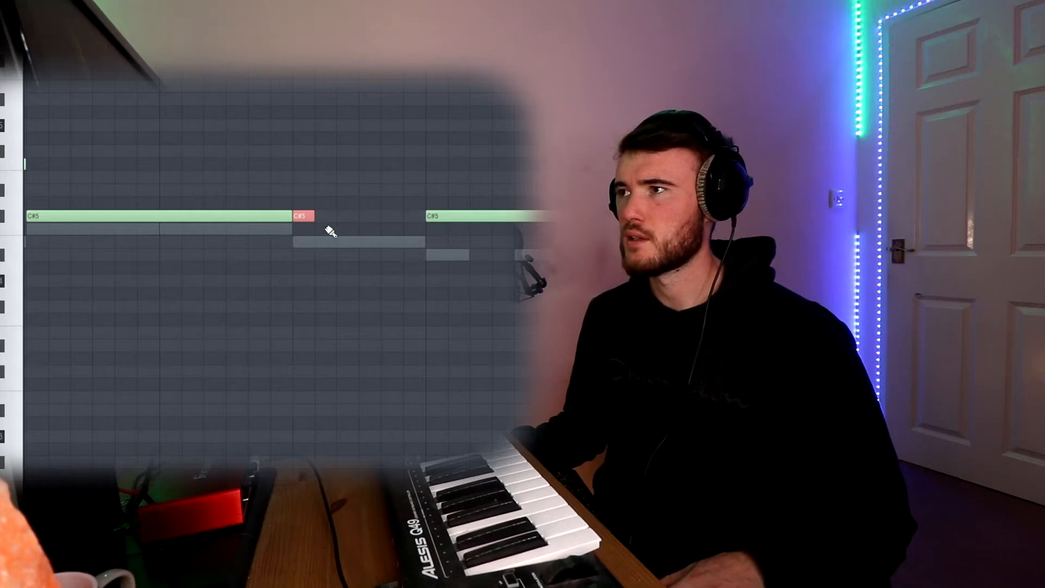
{"action": "mouse_move", "coordinate": [412, 215]}
{"action": "left_mouse_down"}
{"action": "mouse_move", "coordinate": [340, 193]}
{"action": "mouse_move", "coordinate": [382, 246]}
{"action": "mouse_move", "coordinate": [418, 259]}
{"action": "left_mouse_up"}
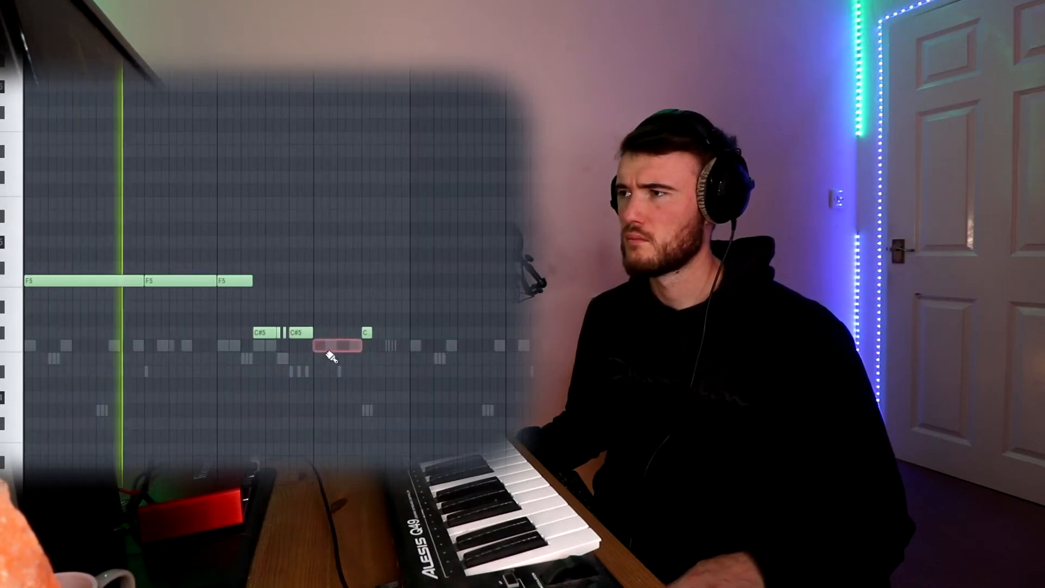
Lengthen the C#5 note on step 9 of bar 4 and add two more C#5 notes up to the bar's end
{"action": "left_click", "coordinate": [364, 331]}
{"action": "scroll", "coordinate": [361, 326], "scroll_direction": "up", "scroll_amount": 3}
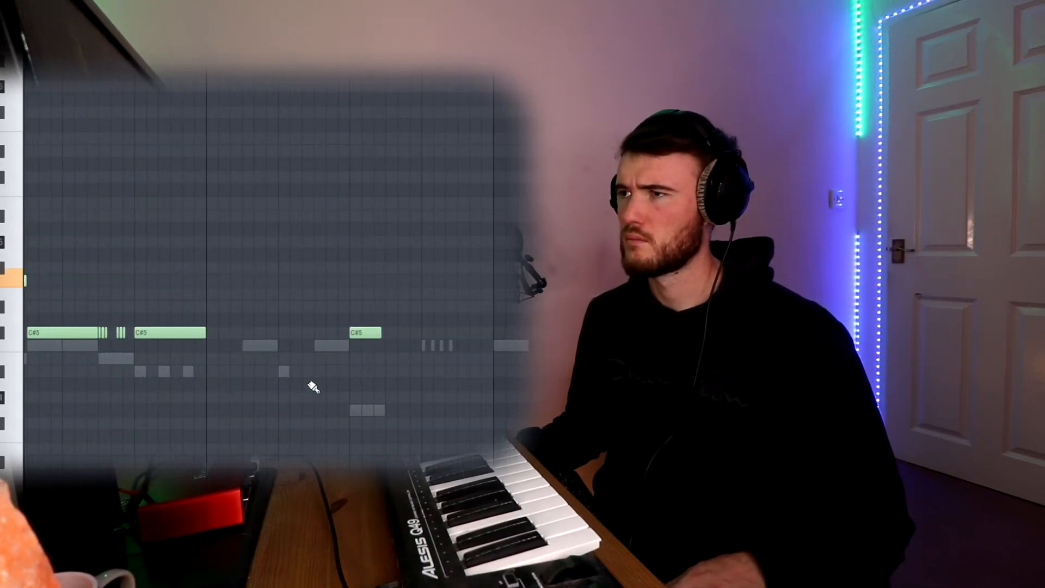
{"action": "key", "text": "space"}
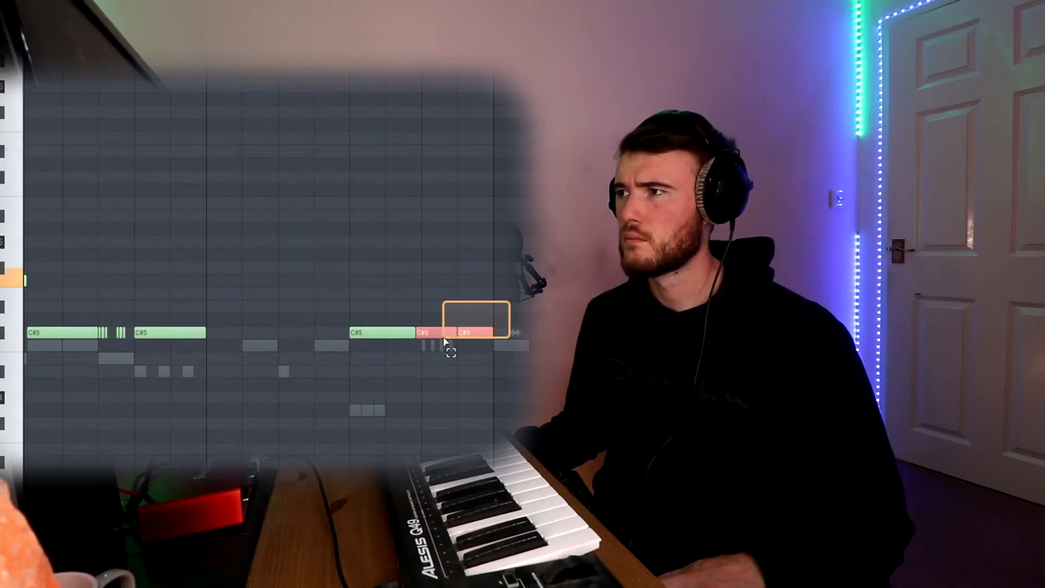
{"action": "left_click_drag", "start_coordinate": [445, 341], "coordinate": [446, 344]}
Duplicate the four-bar 808 line into bars 5 to 8 and delete the short C#5 roll notes from bar 7
{"action": "key", "text": "space"}
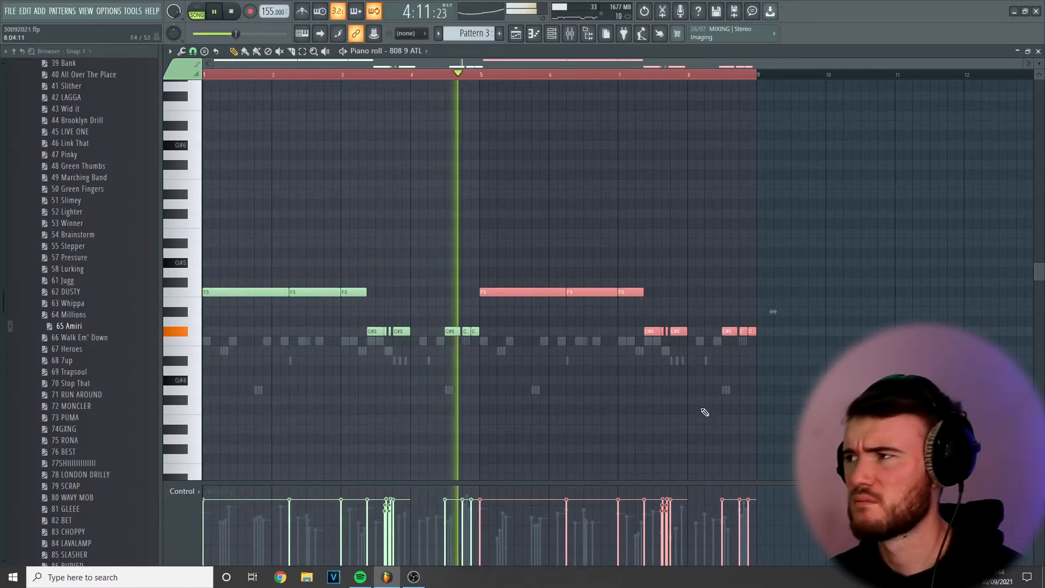
{"action": "scroll", "coordinate": [687, 399], "scroll_direction": "up", "scroll_amount": 6}
{"action": "left_click_drag", "start_coordinate": [634, 333], "coordinate": [614, 325]}
{"action": "key", "text": "Delete"}
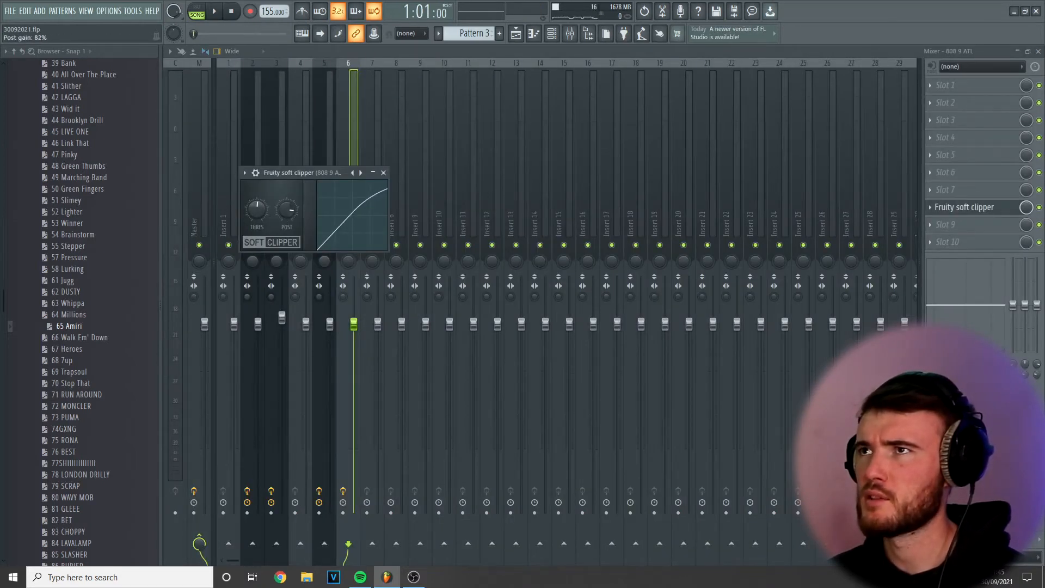
Apply Fruity soft clipper with 82% post gain to the 808 9 ATL mixer track and lower the track's volume to 94%
{"action": "key", "text": "space"}
{"action": "key", "text": "space"}
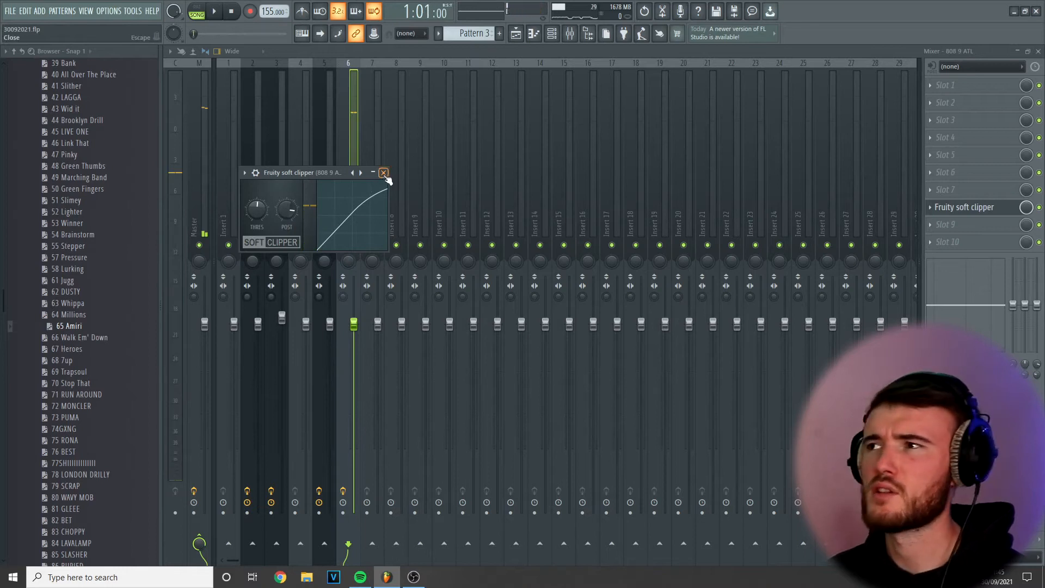
{"action": "left_click", "coordinate": [383, 173]}
{"action": "key", "text": "space"}
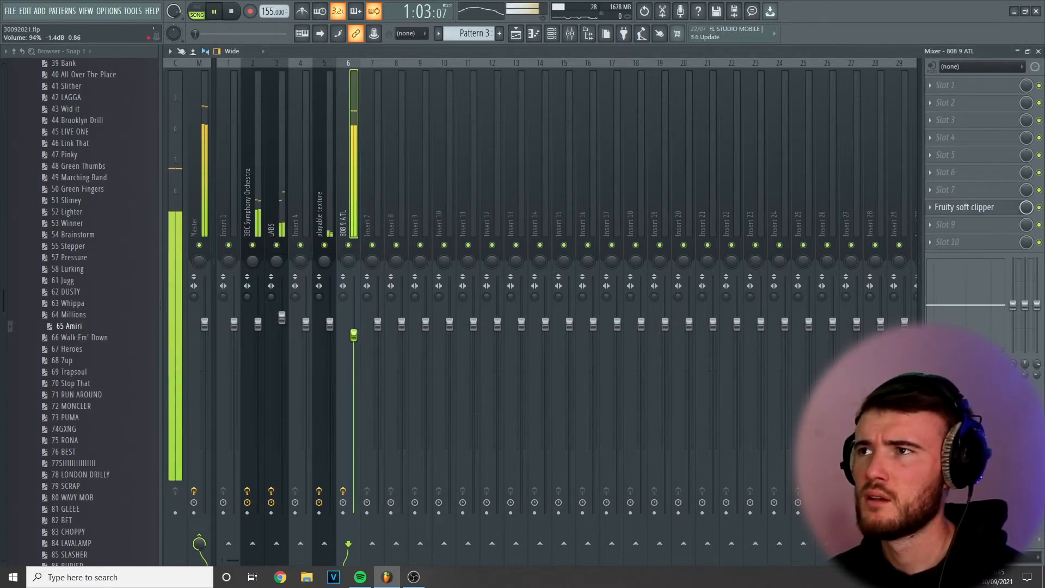
{"action": "left_click_drag", "start_coordinate": [354, 328], "coordinate": [353, 334]}
{"action": "key", "text": "space"}
{"action": "key", "text": "space"}
{"action": "key", "text": "space"}
Save the project
{"action": "left_click", "coordinate": [551, 34]}
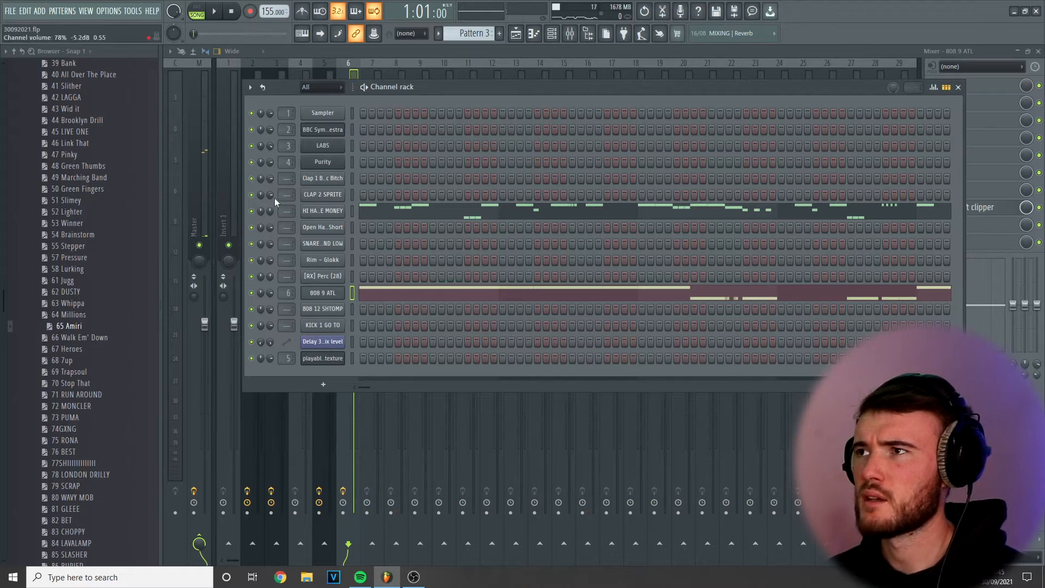
{"action": "left_click", "coordinate": [15, 13]}
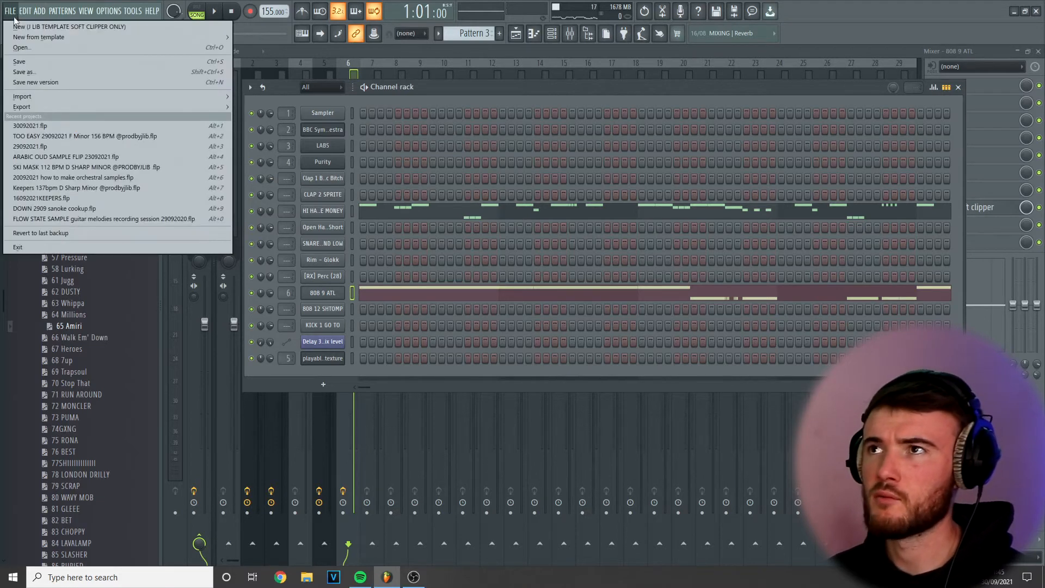
{"action": "left_click", "coordinate": [22, 63]}
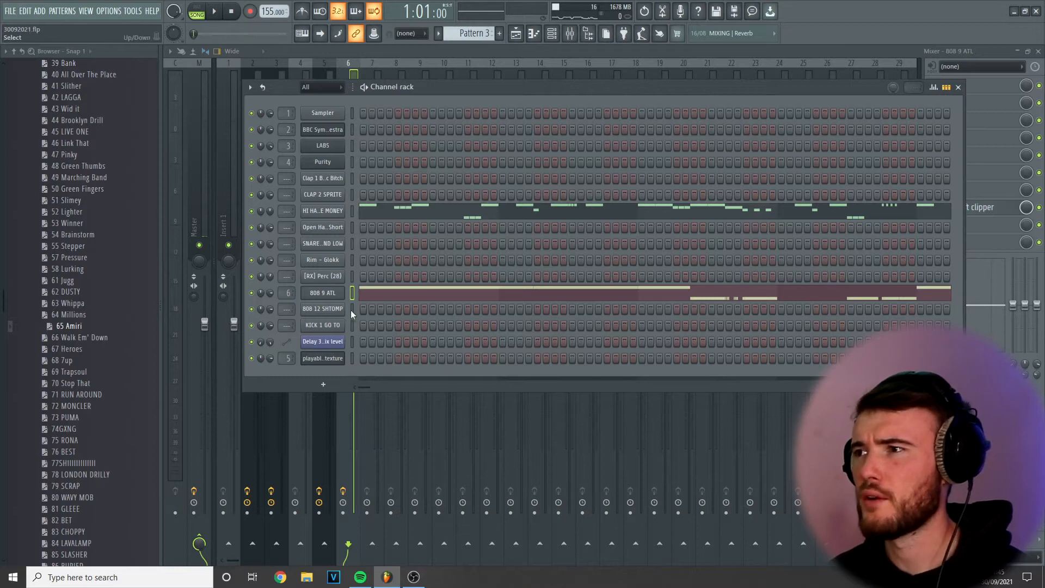
Route the 808 12 SHTOMP channel to mixer track 7 and copy the notes of the muted 808 9 ATL channel into it
{"action": "key", "text": "ctrl+l"}
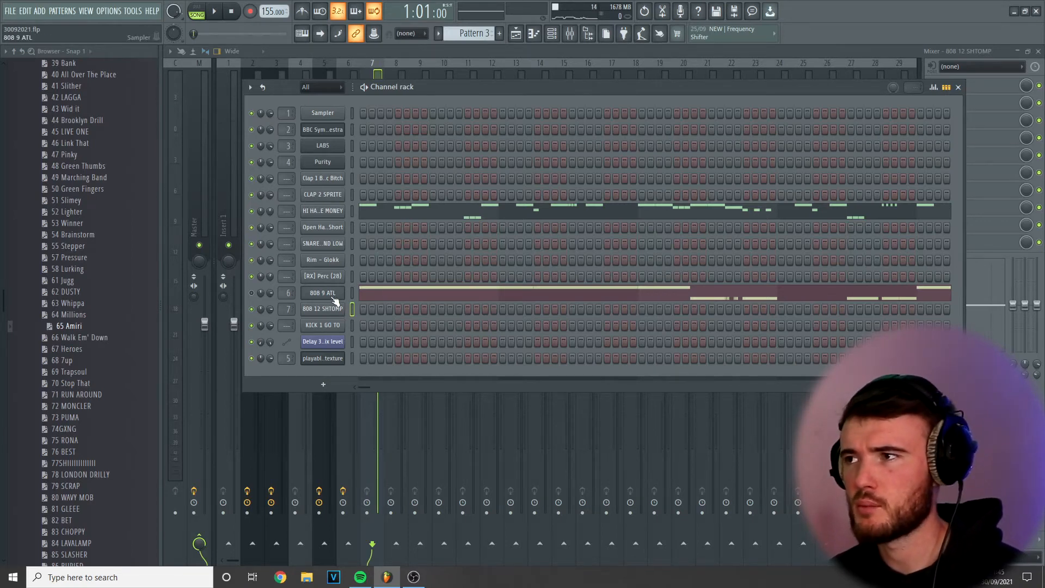
{"action": "right_click", "coordinate": [332, 294]}
{"action": "left_click", "coordinate": [514, 303]}
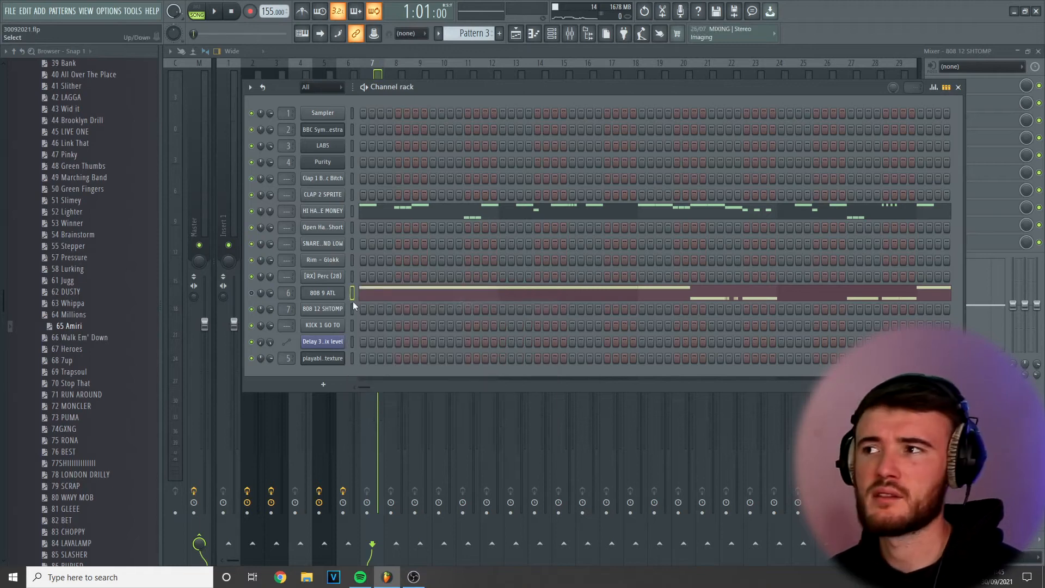
{"action": "right_click", "coordinate": [335, 310]}
{"action": "left_click", "coordinate": [491, 329]}
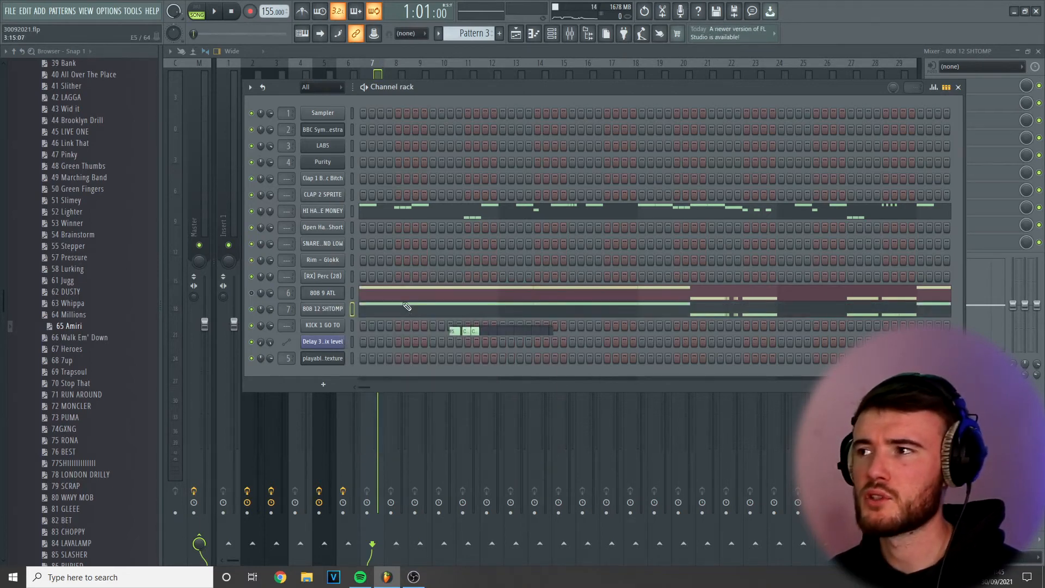
Clear all the copied notes from the 808 12 SHTOMP piano roll
{"action": "left_click", "coordinate": [413, 309]}
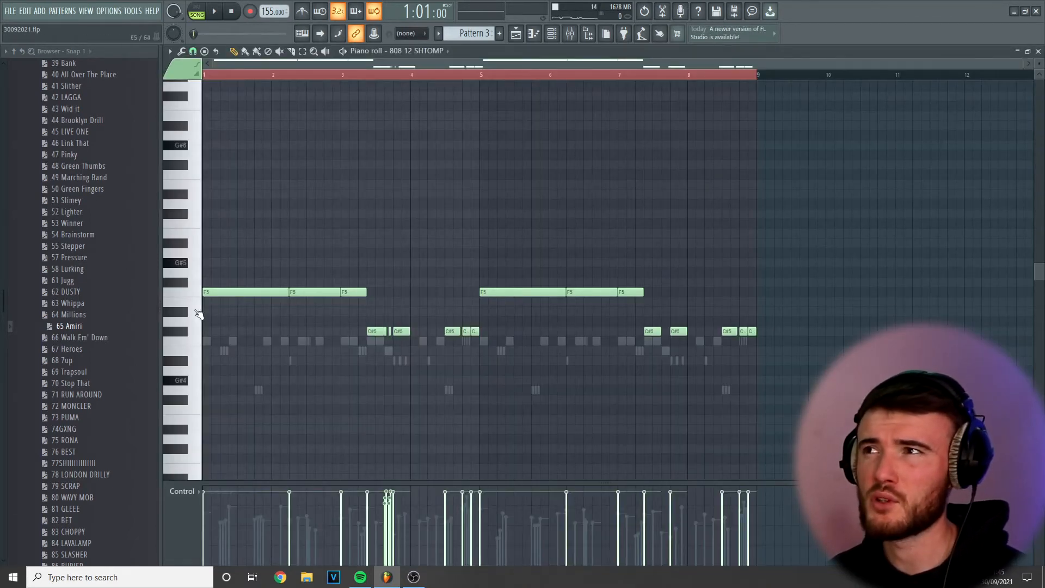
{"action": "scroll", "coordinate": [199, 314], "scroll_direction": "up", "scroll_amount": 2}
{"action": "key", "text": "ctrl+a"}
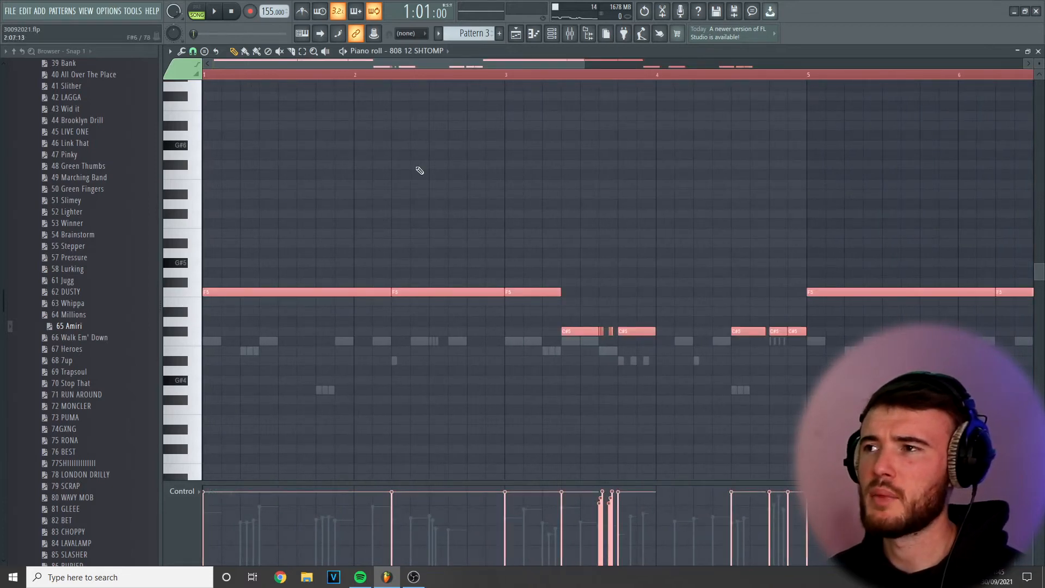
Load Fruity soft clipper into effect slot 8 of the 808 12 SHTOMP mixer track
{"action": "left_click", "coordinate": [569, 35]}
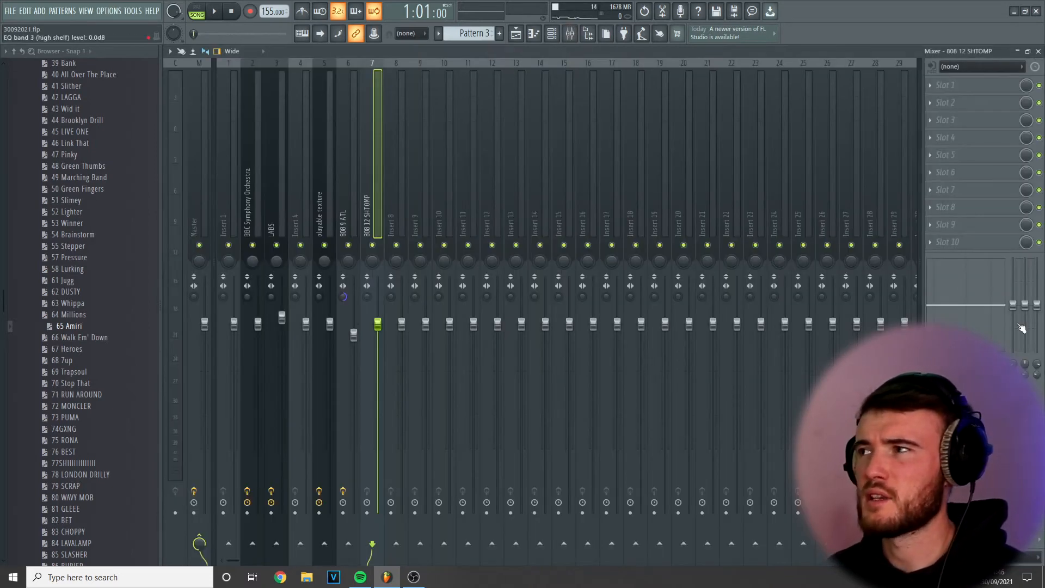
{"action": "left_click", "coordinate": [976, 211]}
{"action": "left_click", "coordinate": [738, 205]}
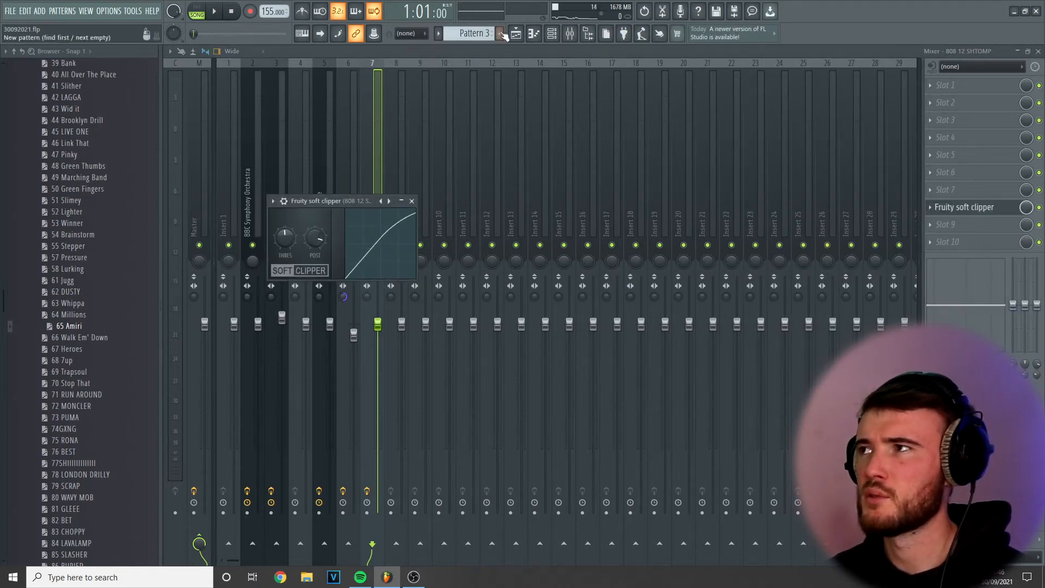
Start a new 808 12 SHTOMP line with F5 at the beginning of bar 1 and C#5 on step 5 of bar 2
{"action": "key", "text": "F7"}
{"action": "key", "text": "space"}
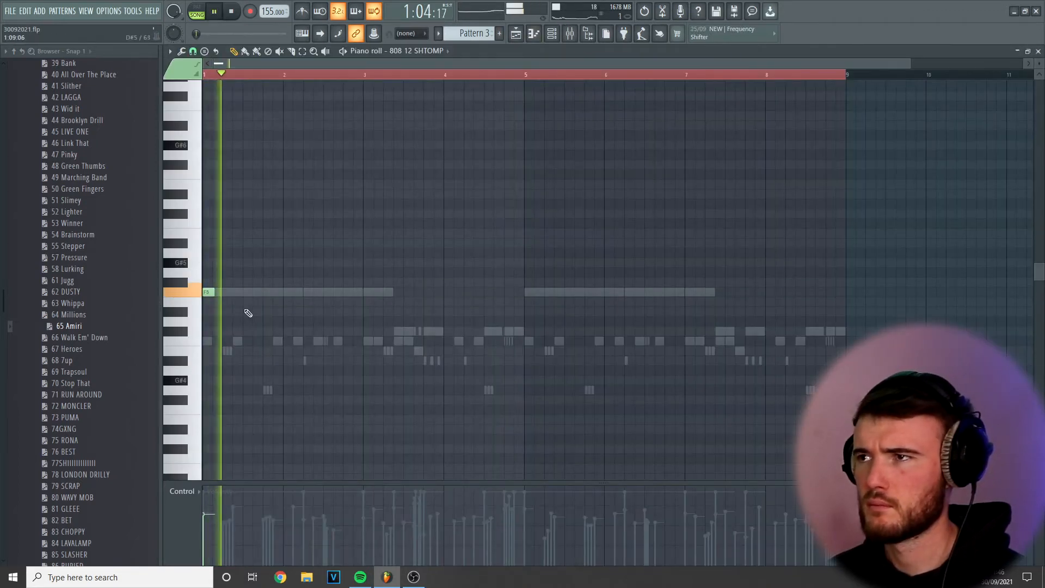
{"action": "key", "text": "space"}
{"action": "left_click", "coordinate": [308, 321]}
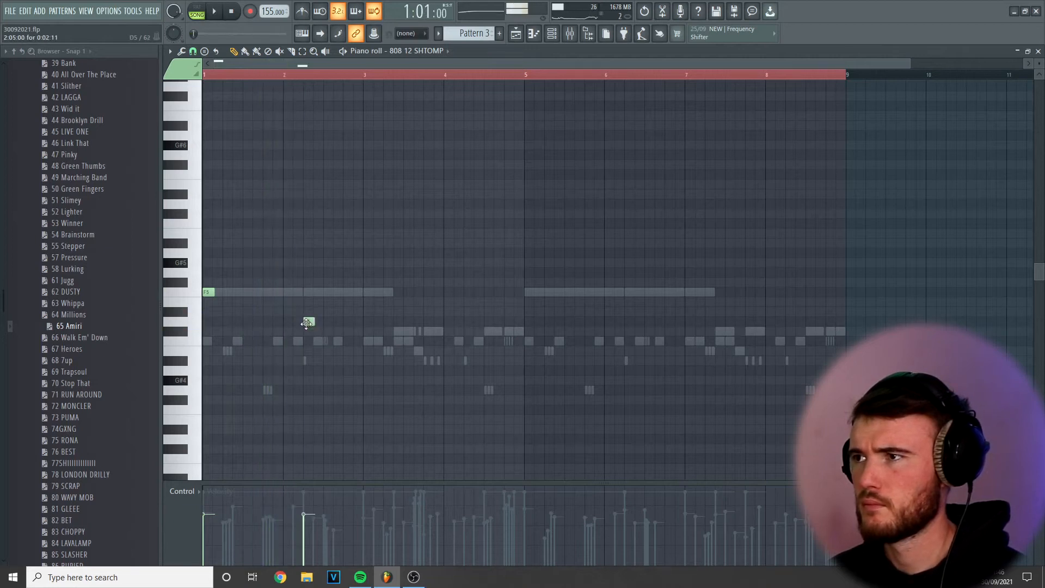
{"action": "key", "text": "space"}
{"action": "key", "text": "shift+Down"}
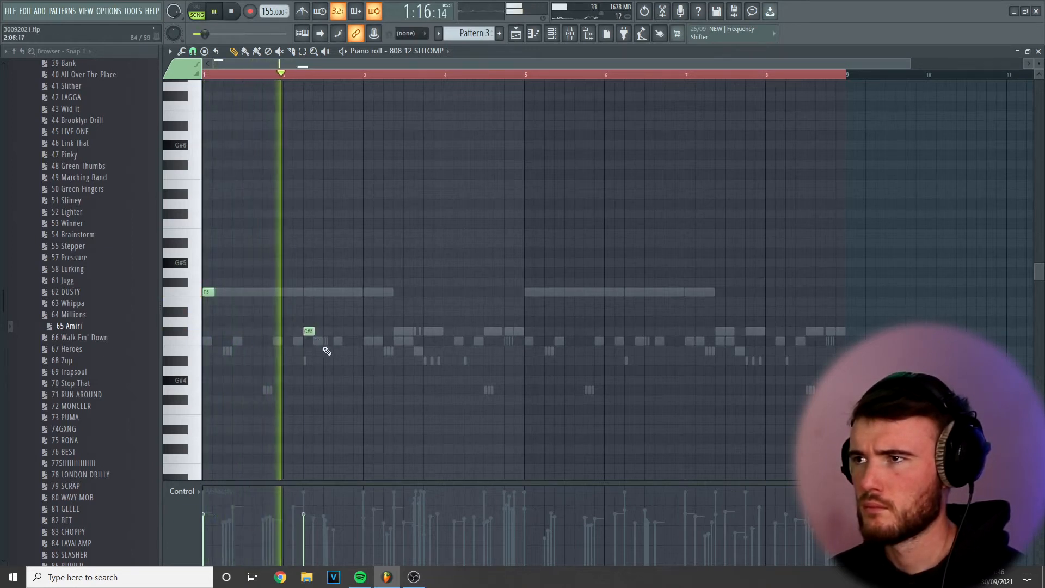
{"action": "key", "text": "space"}
{"action": "key", "text": "space"}
Connect the new 808 notes legato and extend the C5 note after the C#5 to the end of bar 2
{"action": "key", "text": "ctrl+a"}
{"action": "key", "text": "ctrl+l"}
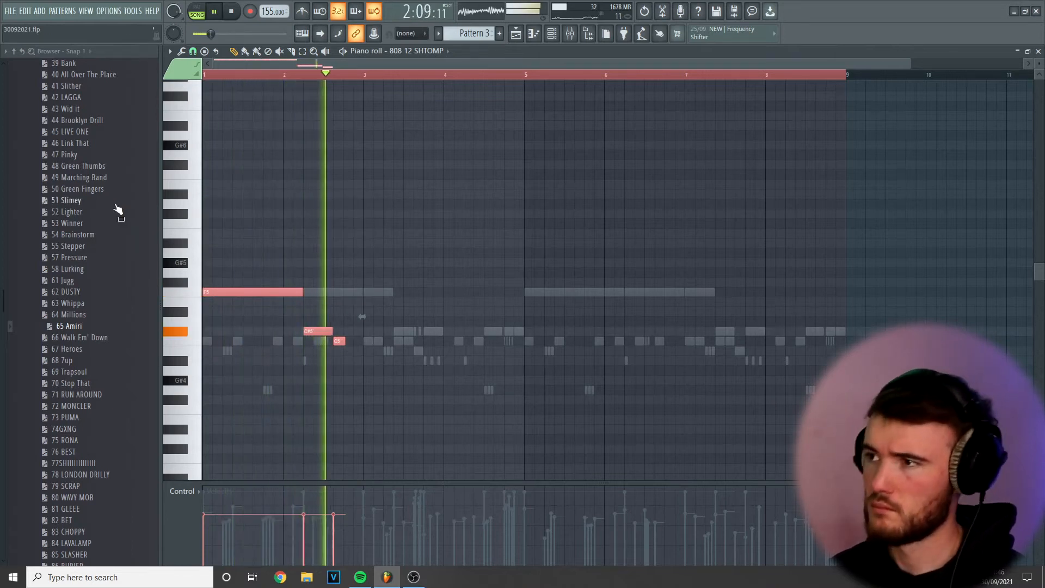
{"action": "left_click", "coordinate": [339, 341]}
{"action": "left_click_drag", "start_coordinate": [346, 342], "coordinate": [204, 201]}
Duplicate the two-bar 808 phrase into bars 3 and 4 and play it back
{"action": "key", "text": "space"}
{"action": "left_click_drag", "start_coordinate": [233, 292], "coordinate": [406, 338]}
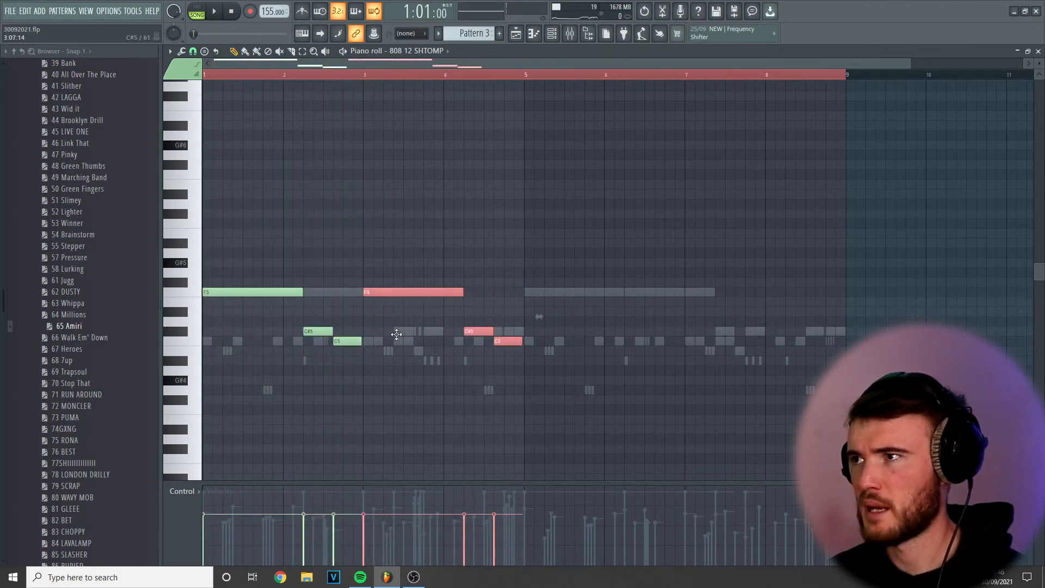
{"action": "key", "text": "space"}
Chop the last C5 note of bar 4 into three notes and duplicate the four-bar phrase into bars 5 to 8
{"action": "scroll", "coordinate": [211, 225], "scroll_direction": "up", "scroll_amount": 3}
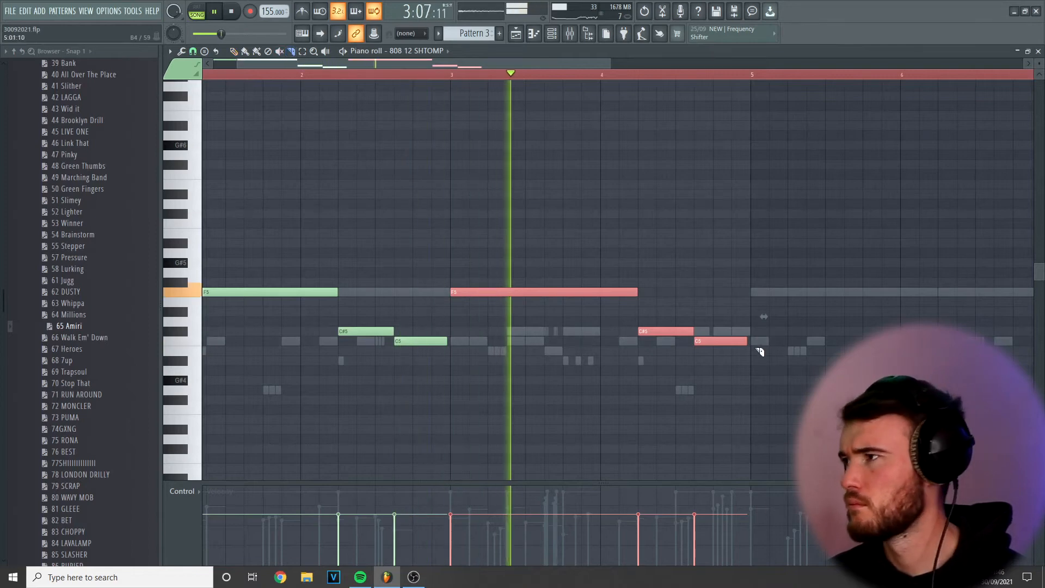
{"action": "left_click", "coordinate": [733, 341]}
{"action": "left_click", "coordinate": [715, 340]}
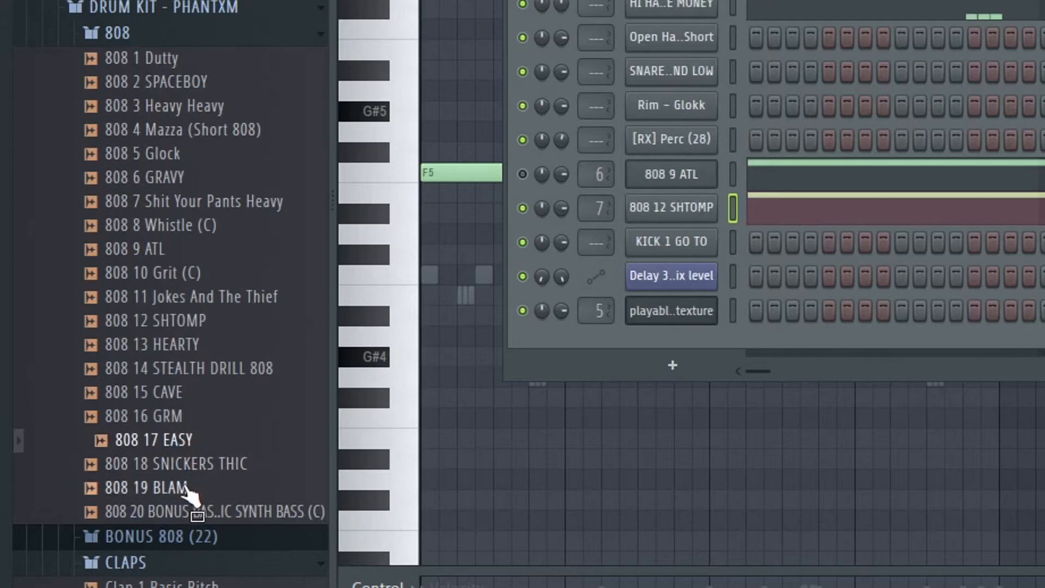
Replace the 808 12 SHTOMP channel's sample with 808 19 BLAM and audition the bassline in the piano roll
{"action": "left_click_drag", "start_coordinate": [195, 493], "coordinate": [642, 209]}
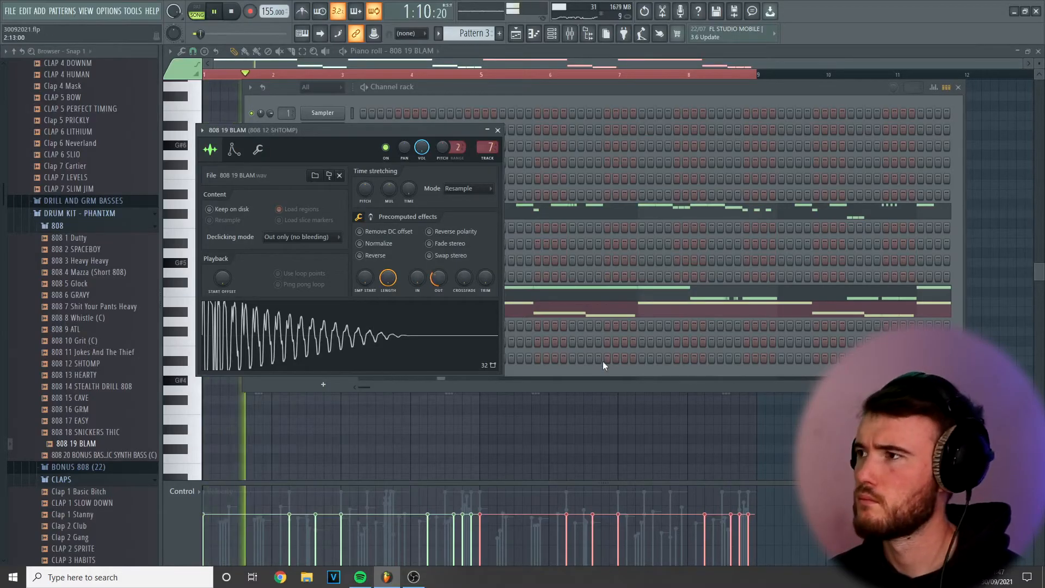
{"action": "left_click", "coordinate": [498, 130]}
{"action": "left_click", "coordinate": [388, 417]}
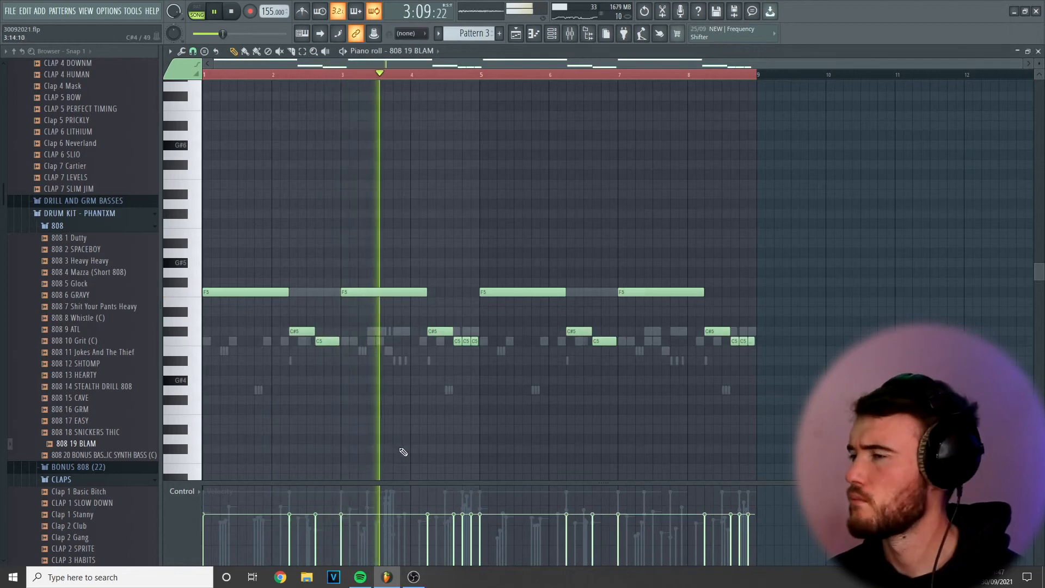
{"action": "scroll", "coordinate": [476, 408], "scroll_direction": "up", "scroll_amount": 1}
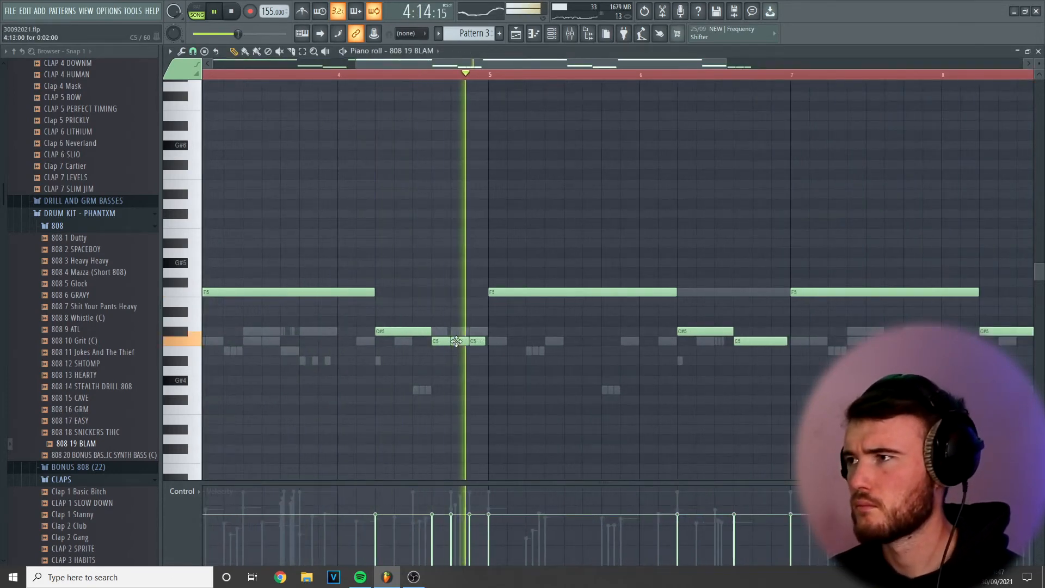
{"action": "scroll", "coordinate": [486, 390], "scroll_direction": "down", "scroll_amount": 1}
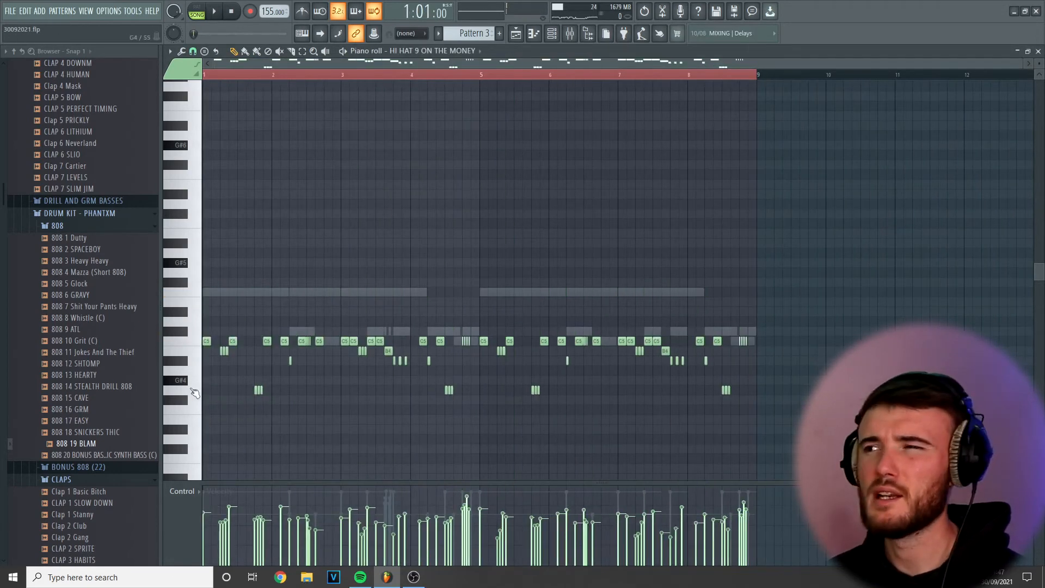
Delete the three-note B4 roll in bar 1 of the HI HAT 9 ON THE MONEY pattern and play the beat back
{"action": "scroll", "coordinate": [196, 376], "scroll_direction": "up", "scroll_amount": 4}
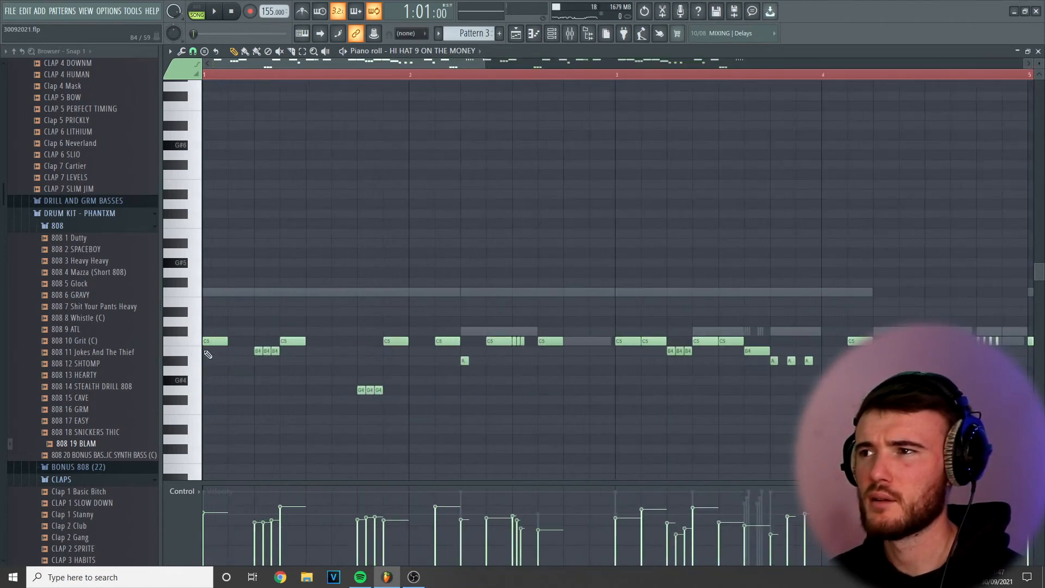
{"action": "key", "text": "Delete"}
{"action": "key", "text": "space"}
{"action": "scroll", "coordinate": [289, 382], "scroll_direction": "down", "scroll_amount": 1}
{"action": "scroll", "coordinate": [289, 383], "scroll_direction": "down", "scroll_amount": 1}
{"action": "scroll", "coordinate": [286, 378], "scroll_direction": "down", "scroll_amount": 1}
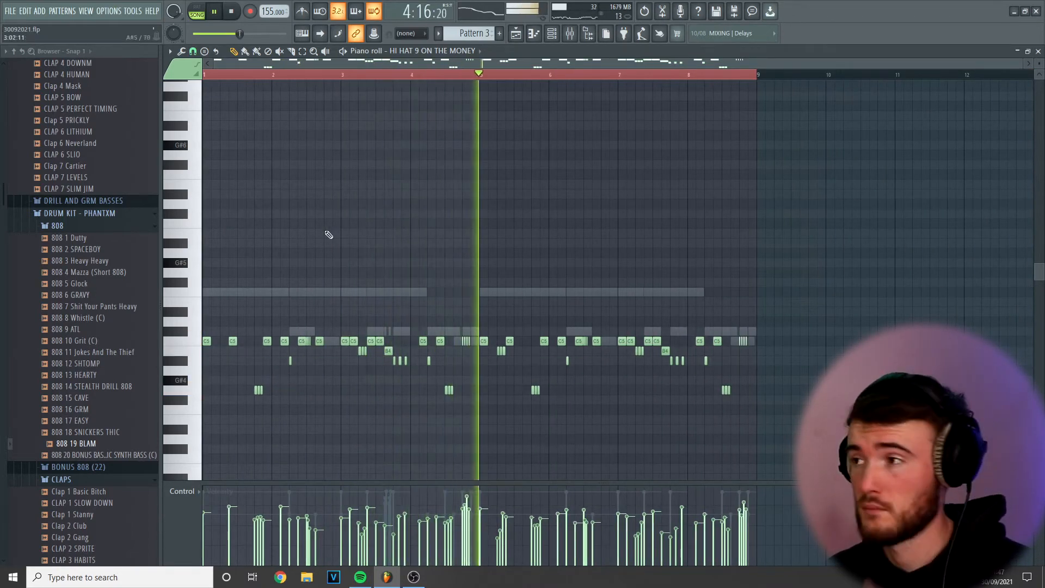
Save the project, bring up the channel rack and stop the beat's playback
{"action": "left_click", "coordinate": [11, 11]}
{"action": "left_click", "coordinate": [33, 63]}
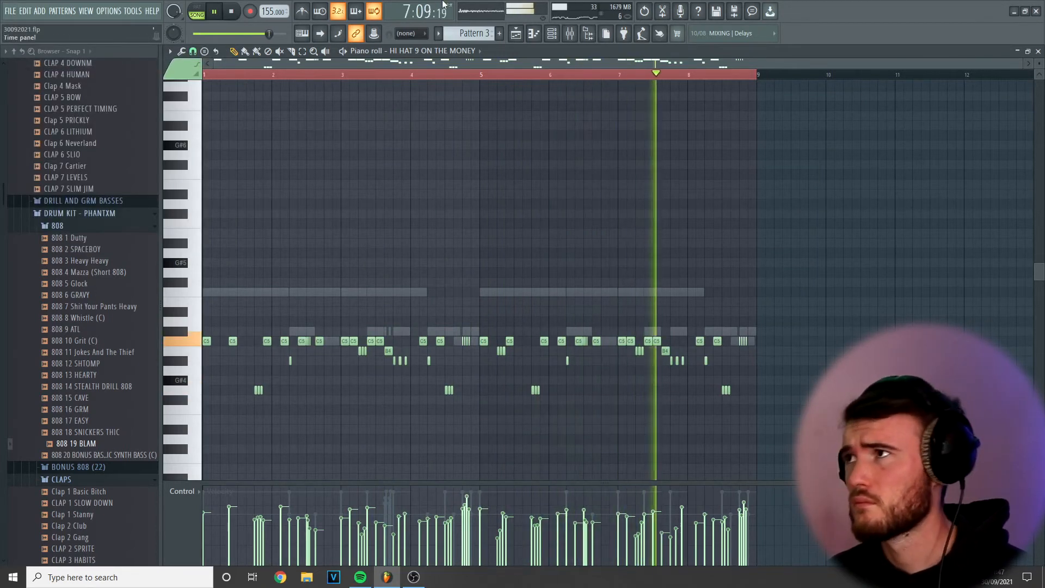
{"action": "key", "text": "F6"}
{"action": "key", "text": "space"}
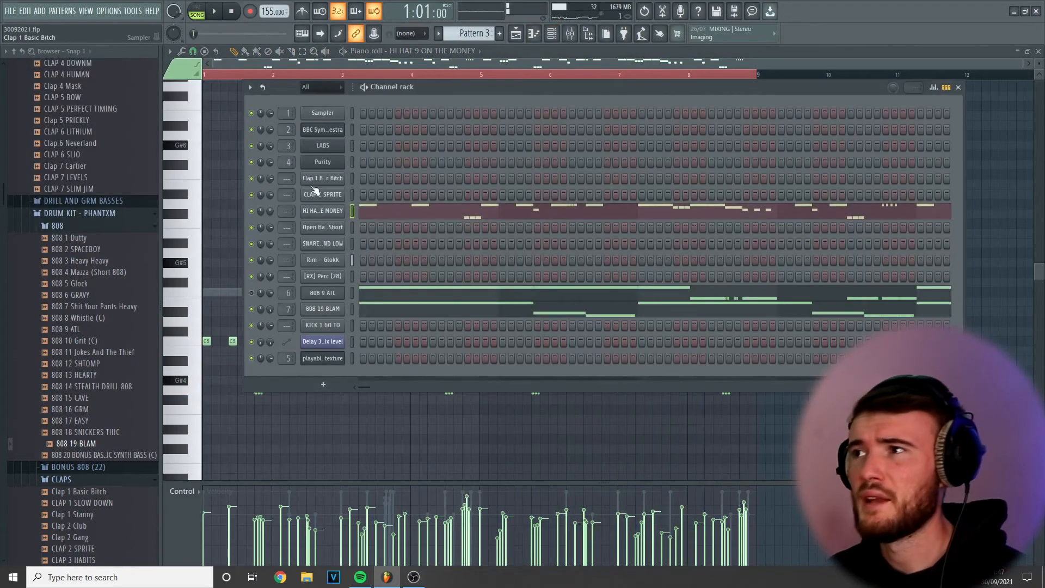
Clone the HI HAT 9 ON THE MONEY channel, fill every 2 steps of the copy, and audition it with the original muted
{"action": "right_click", "coordinate": [332, 213]}
{"action": "left_click", "coordinate": [392, 315]}
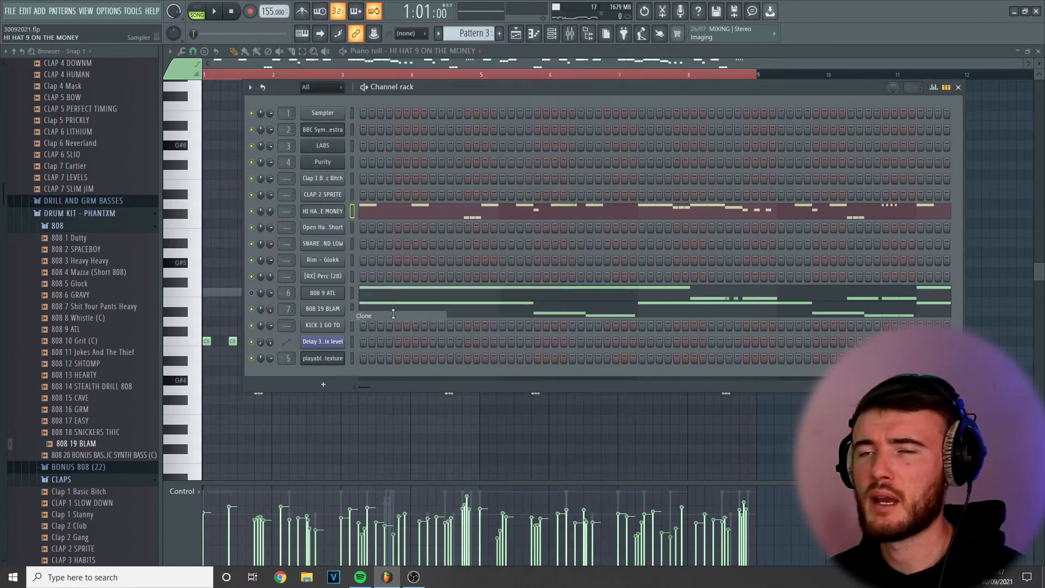
{"action": "right_click", "coordinate": [335, 233]}
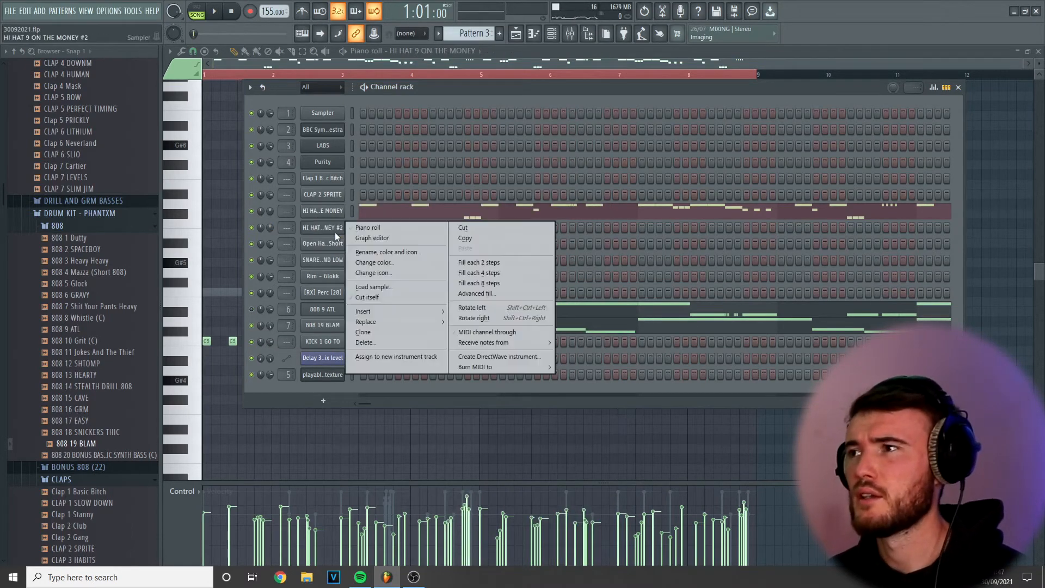
{"action": "left_click", "coordinate": [476, 262]}
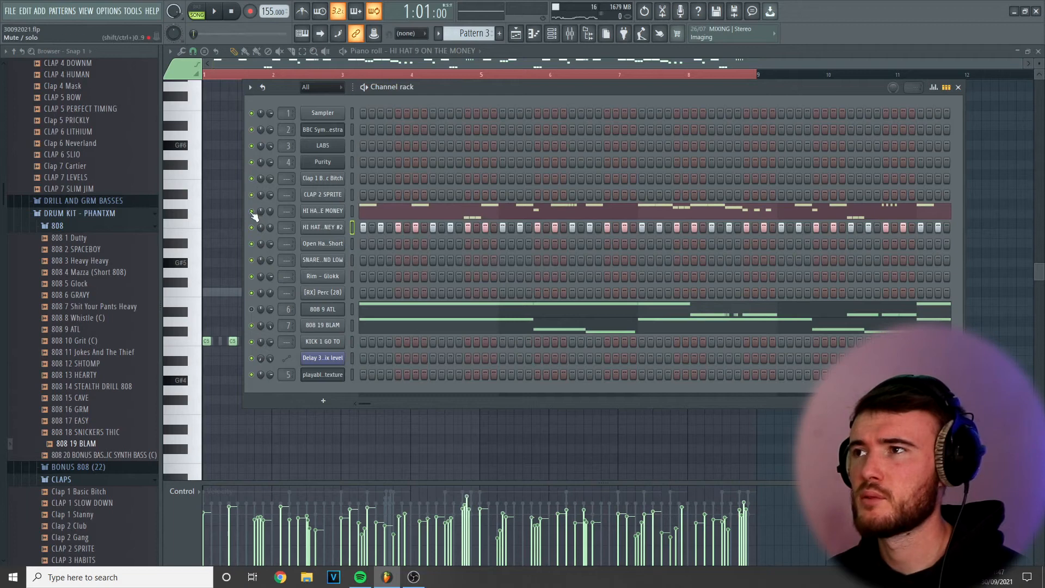
{"action": "key", "text": "space"}
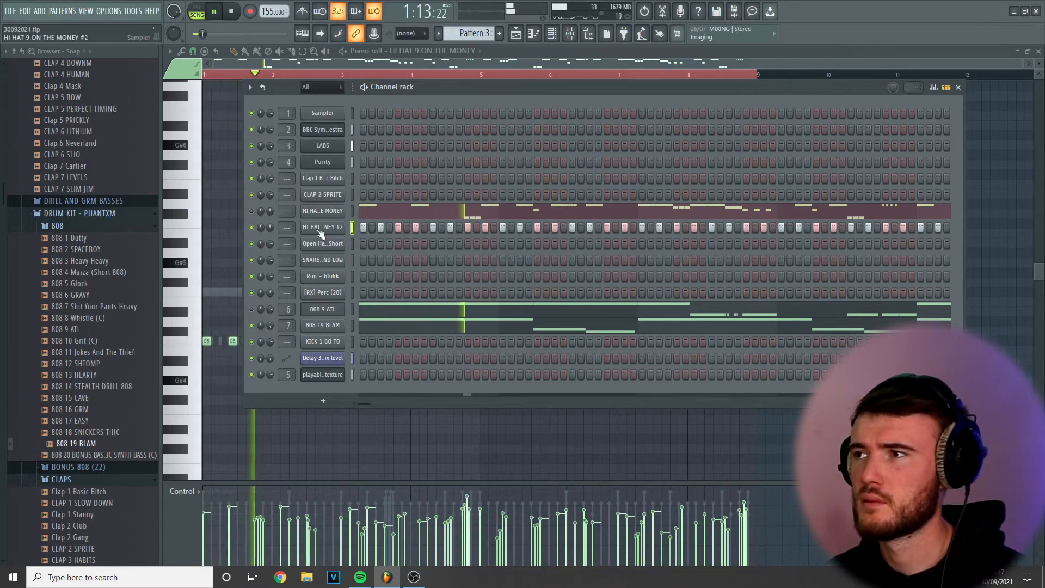
{"action": "left_click", "coordinate": [323, 226]}
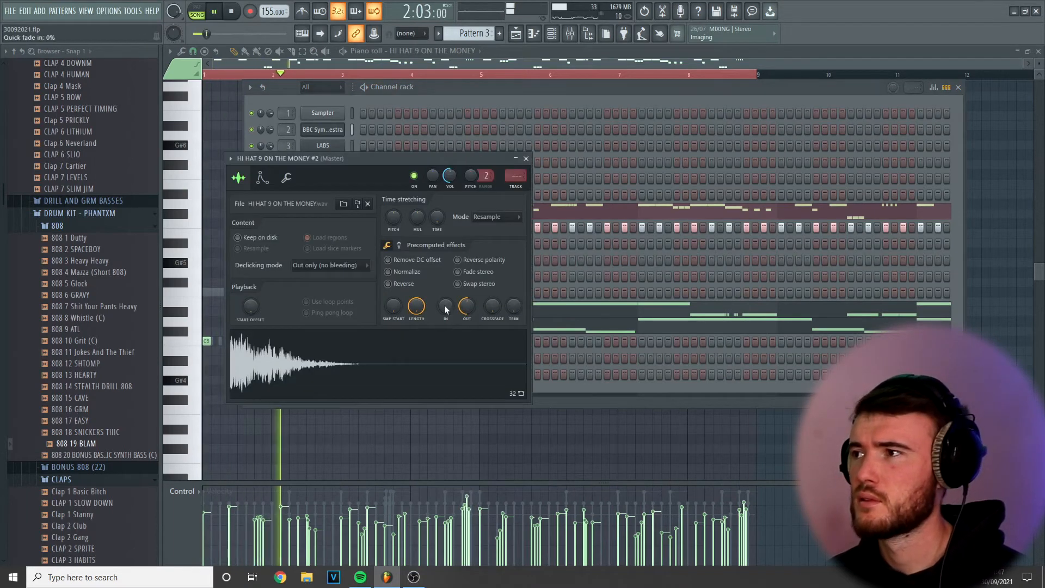
{"action": "left_click", "coordinate": [525, 158]}
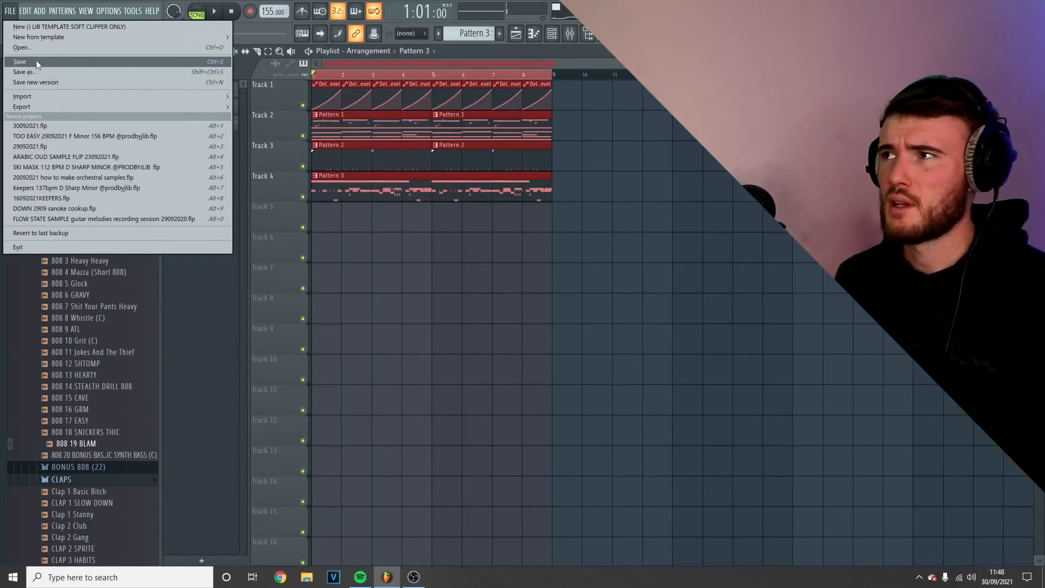
Remove all Pattern 1, Pattern 2 and Pattern 3 clips from the playlist and split Pattern 1 by channel
{"action": "left_click", "coordinate": [688, 424]}
{"action": "left_click_drag", "start_coordinate": [405, 163], "coordinate": [543, 255]}
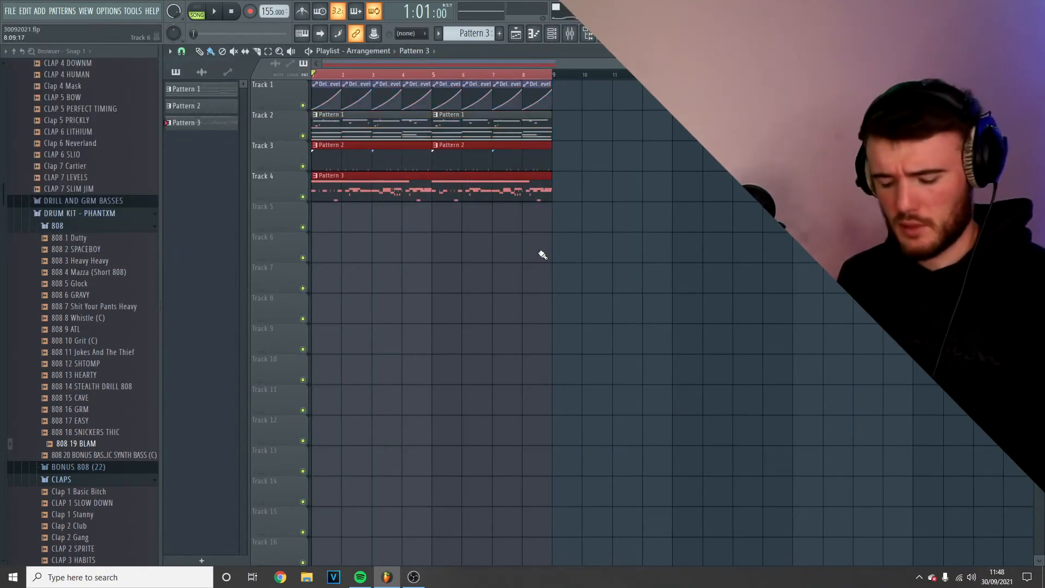
{"action": "key", "text": "Delete"}
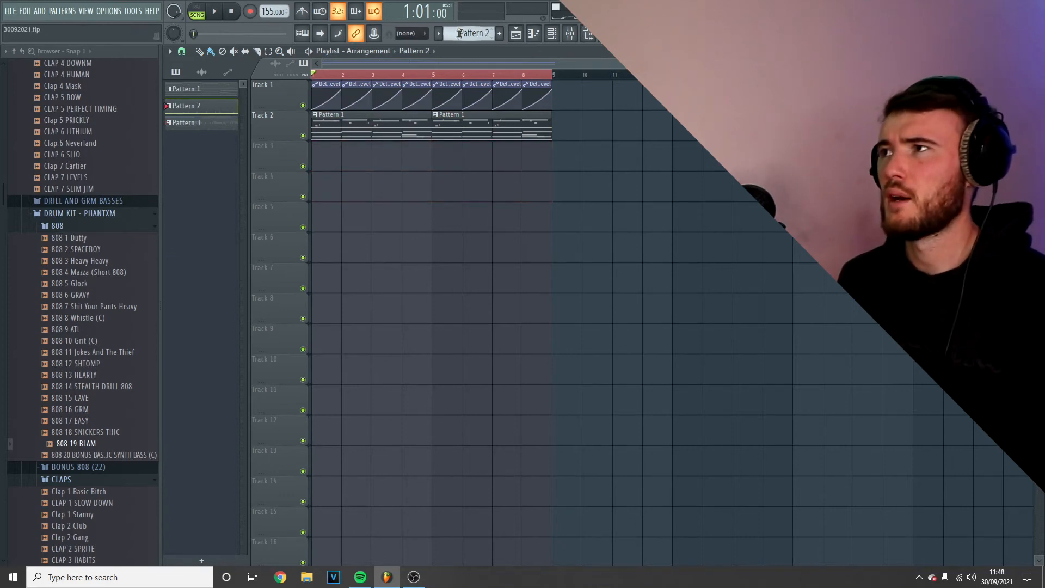
{"action": "left_click", "coordinate": [462, 34]}
{"action": "left_click", "coordinate": [539, 202]}
{"action": "left_click_drag", "start_coordinate": [536, 164], "coordinate": [366, 114]}
{"action": "key", "text": "Delete"}
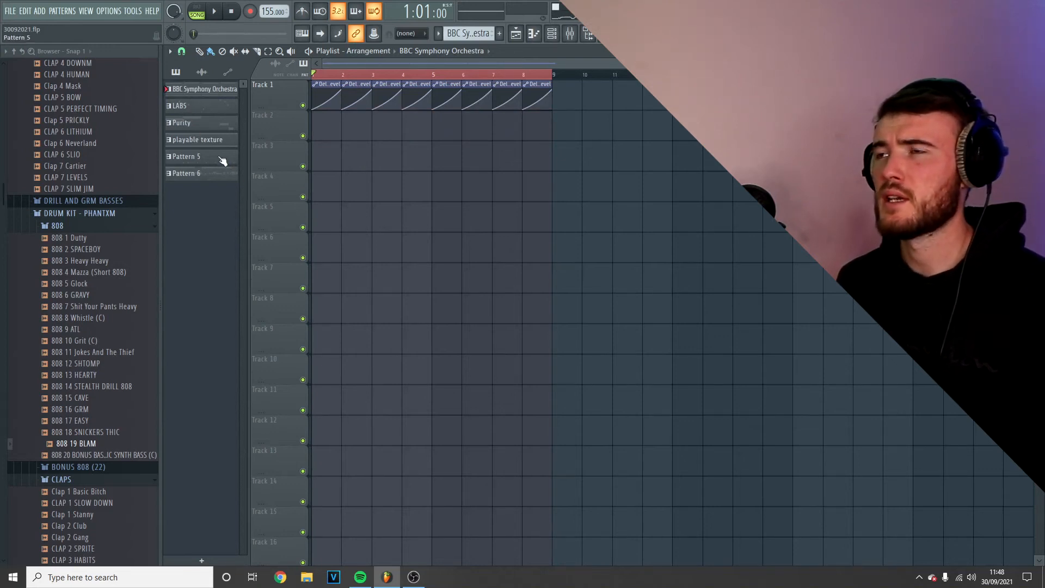
Render the BBC Symphony Orchestra and LABS patterns to audio with Render and replace, and return to the playlist
{"action": "right_click", "coordinate": [200, 94]}
{"action": "left_click", "coordinate": [182, 107]}
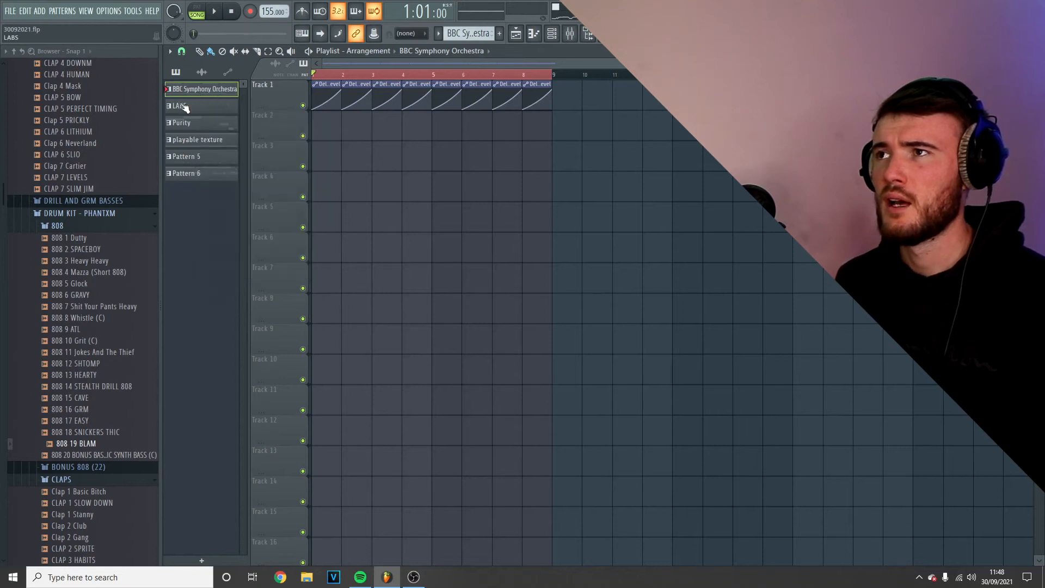
{"action": "right_click", "coordinate": [180, 92]}
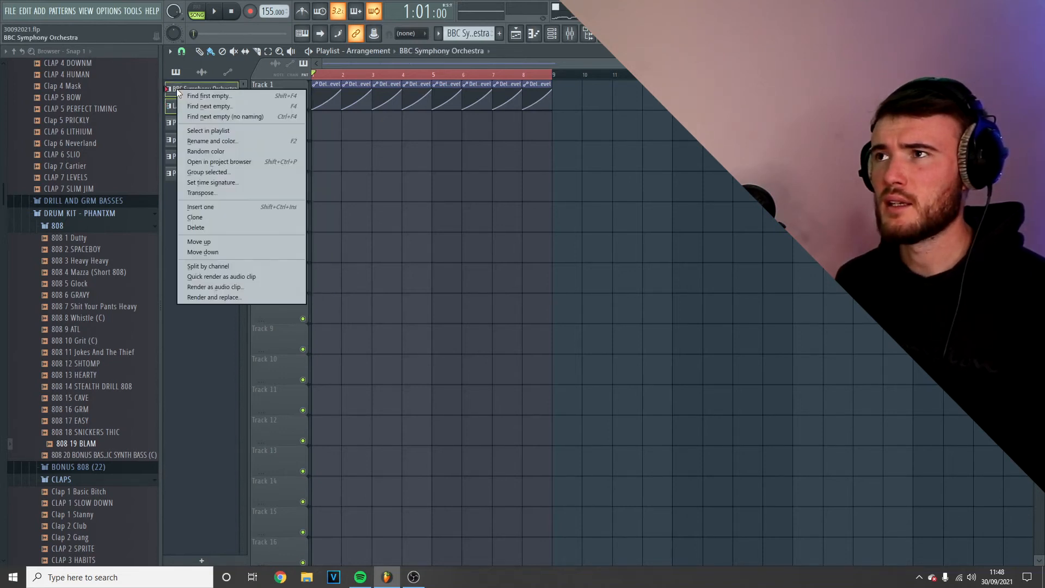
{"action": "left_click", "coordinate": [239, 297]}
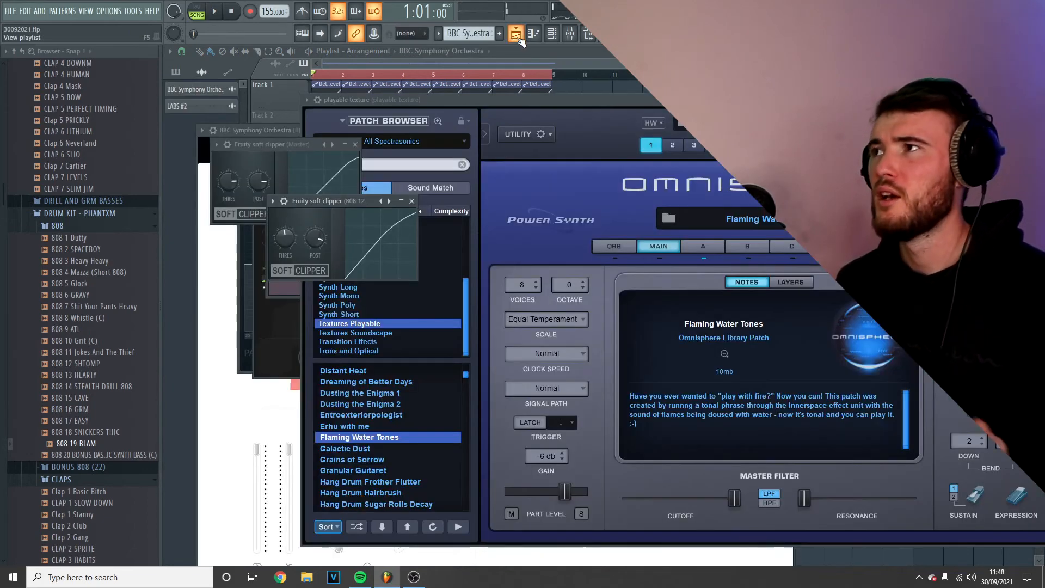
{"action": "left_click", "coordinate": [517, 36]}
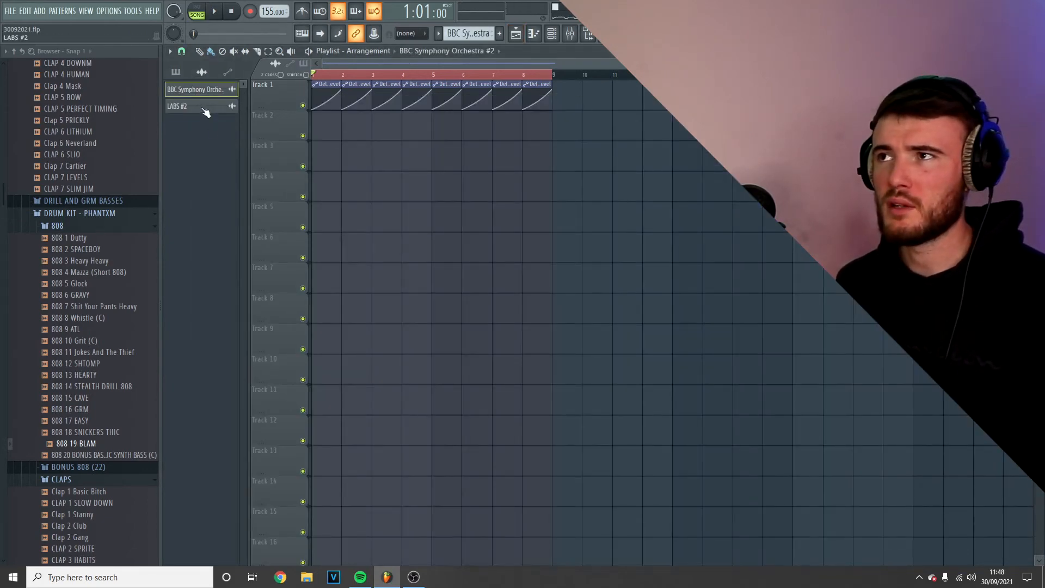
Place the BBC Symphony Orchestra #2 and LABS #2 audio clips on Tracks 3 and 4 and trim both to four bars
{"action": "left_click_drag", "start_coordinate": [196, 110], "coordinate": [310, 204]}
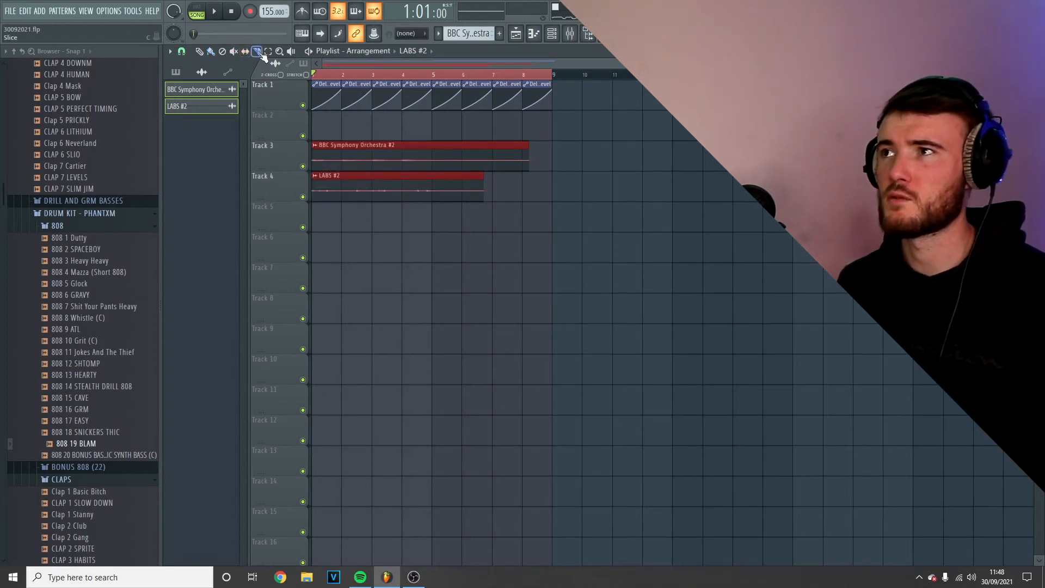
{"action": "left_click_drag", "start_coordinate": [461, 129], "coordinate": [462, 205]}
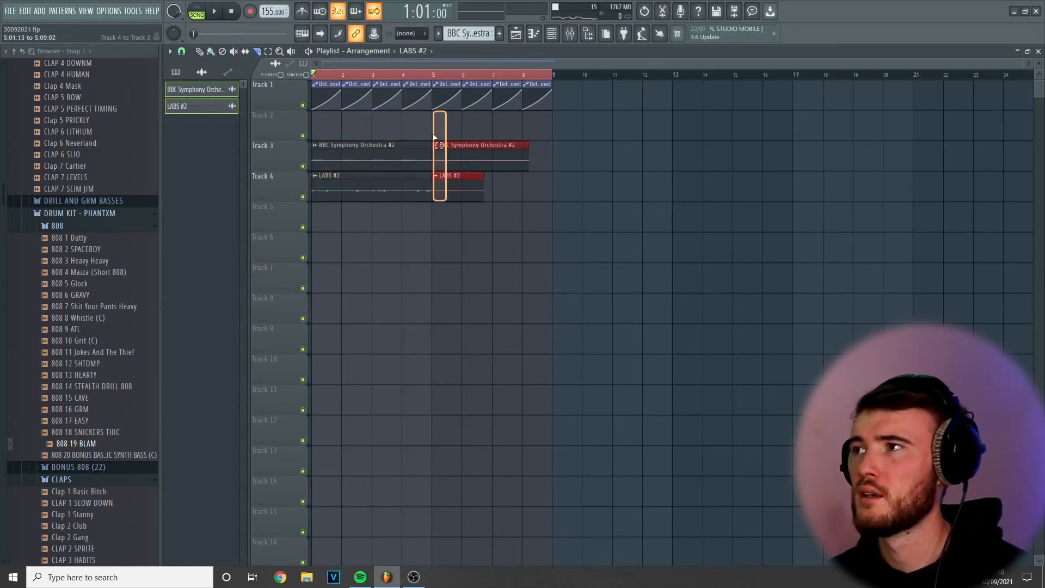
{"action": "key", "text": "Delete"}
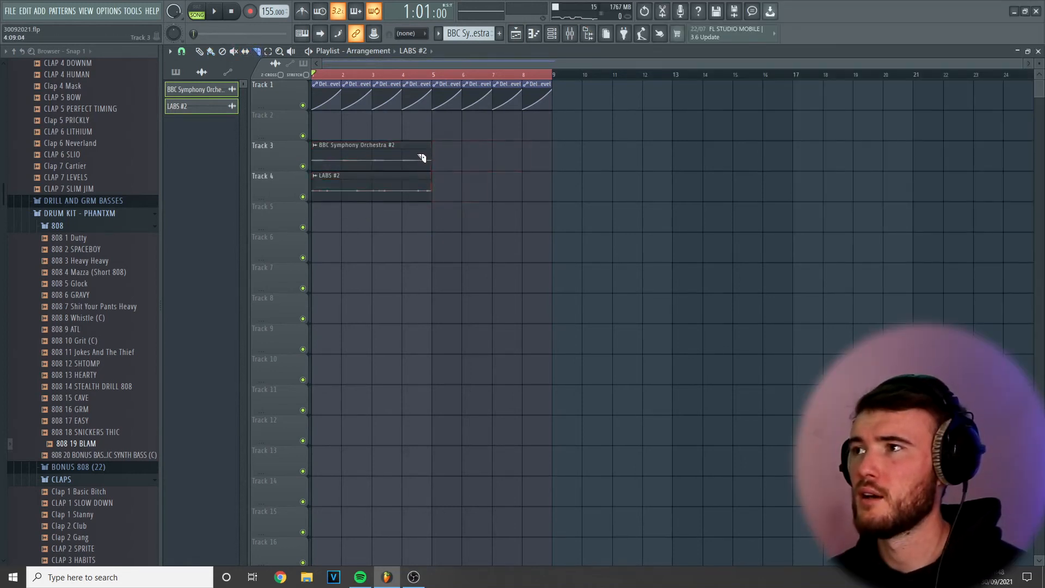
Set the LABS #2 clip's pitch shift to -1200 cents and lower the pitch of the BBC Symphony Orchestra #2 clip
{"action": "scroll", "coordinate": [337, 185], "scroll_direction": "up", "scroll_amount": 3}
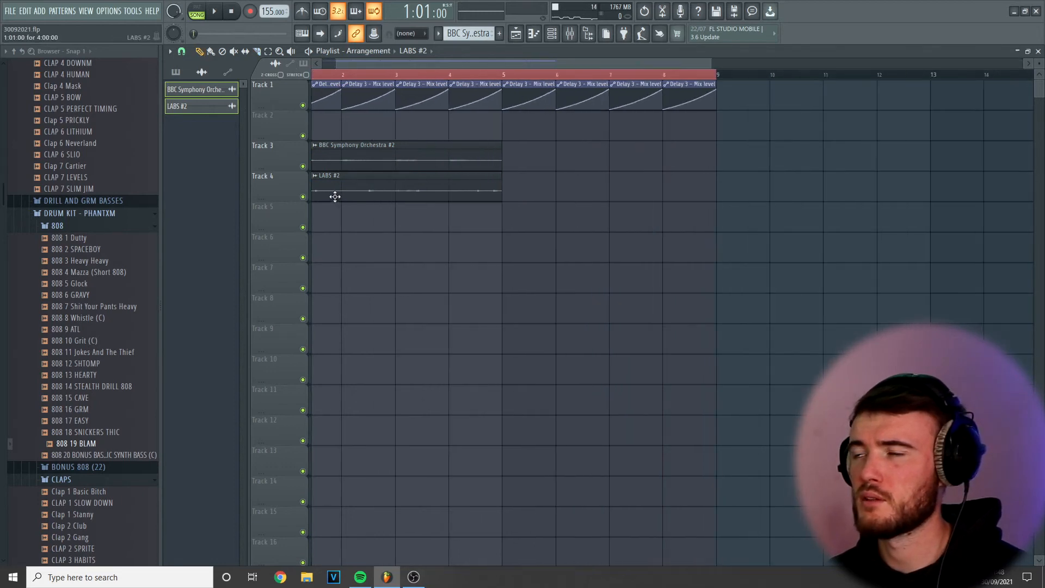
{"action": "double_click", "coordinate": [336, 191]}
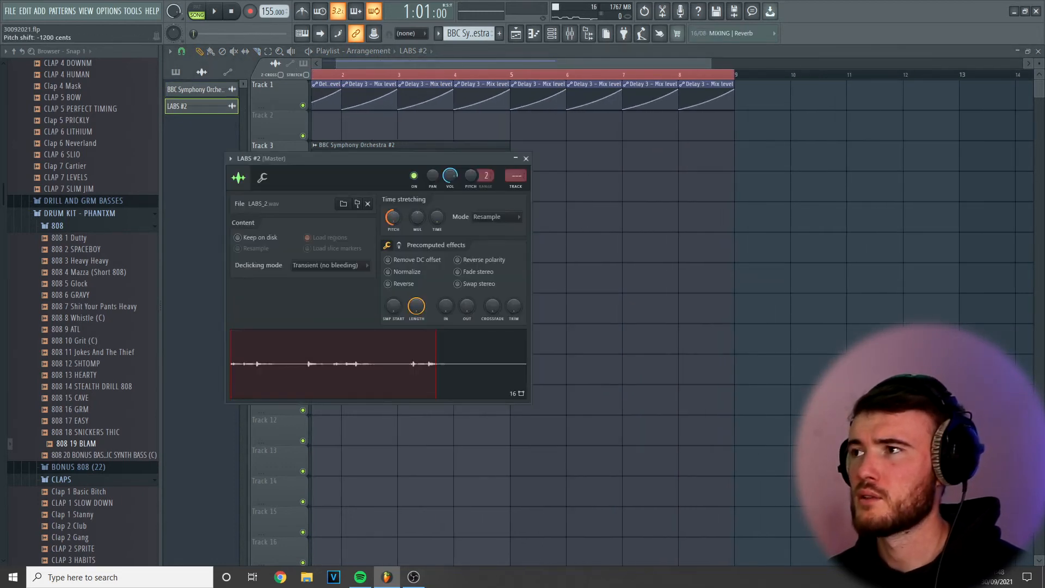
{"action": "left_click", "coordinate": [526, 159]}
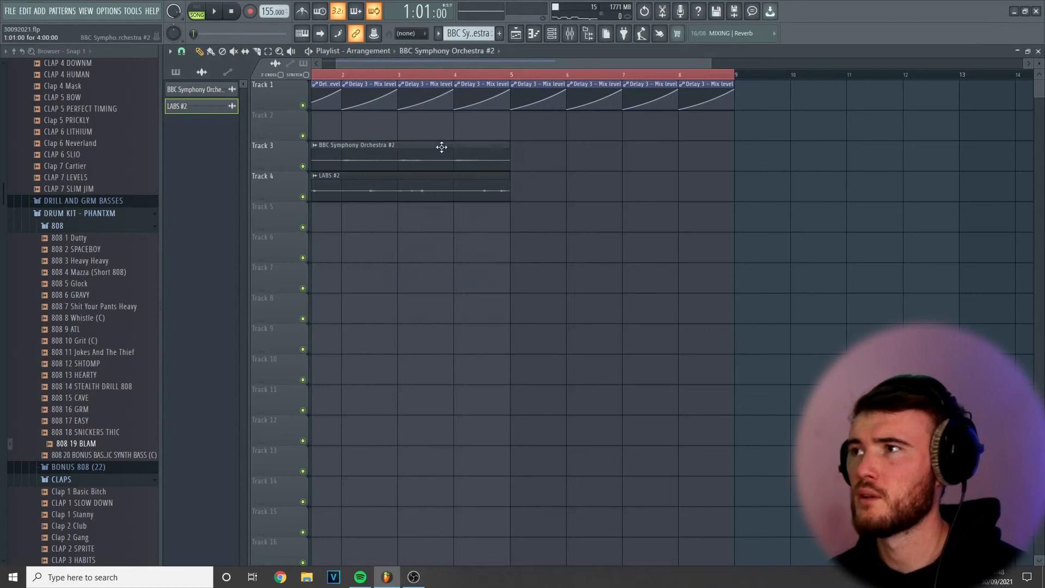
{"action": "double_click", "coordinate": [441, 146]}
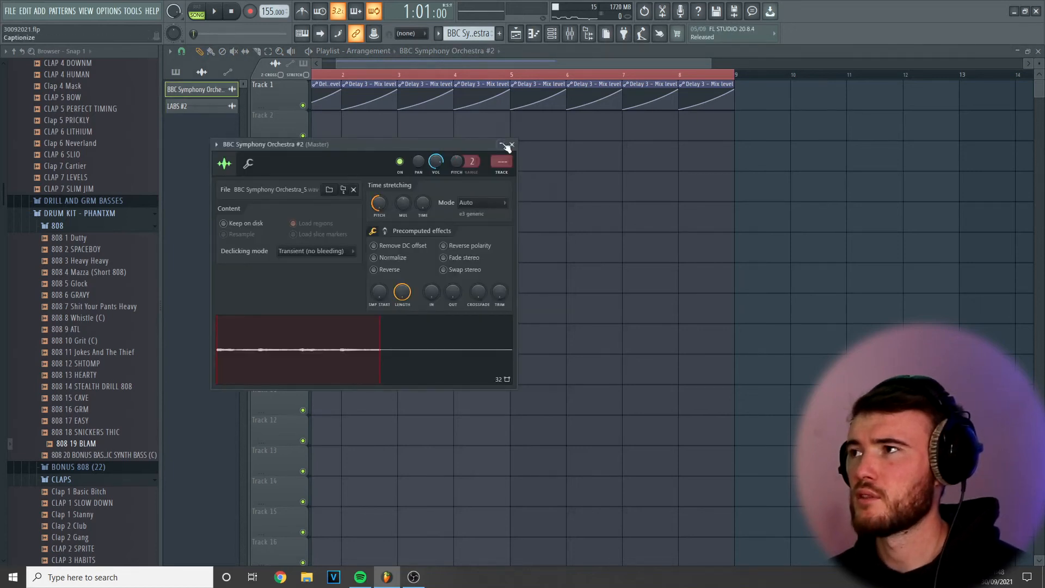
{"action": "left_click", "coordinate": [512, 144]}
Play the arrangement and duplicate both pitched audio clips into bars 5 to 8
{"action": "scroll", "coordinate": [514, 151], "scroll_direction": "down", "scroll_amount": 3}
{"action": "key", "text": "space"}
{"action": "left_click_drag", "start_coordinate": [478, 249], "coordinate": [351, 135]}
{"action": "left_click_drag", "start_coordinate": [353, 183], "coordinate": [451, 180]}
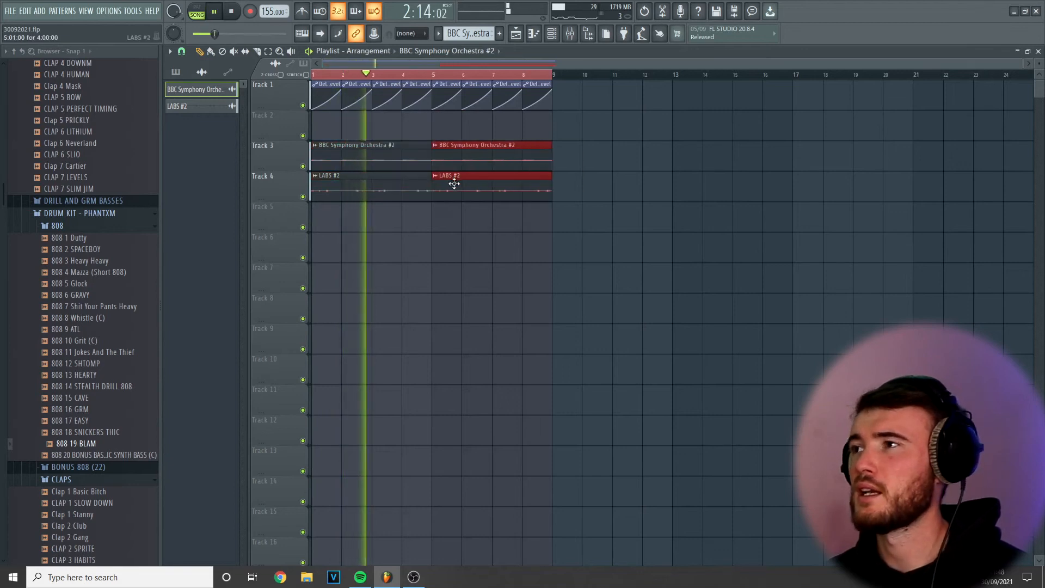
Duplicate the eight bars of audio clips on Tracks 3 and 4 into bars 9 to 16 and extend the playback range over them
{"action": "key", "text": "ctrl+a"}
{"action": "left_click_drag", "start_coordinate": [580, 259], "coordinate": [366, 139]}
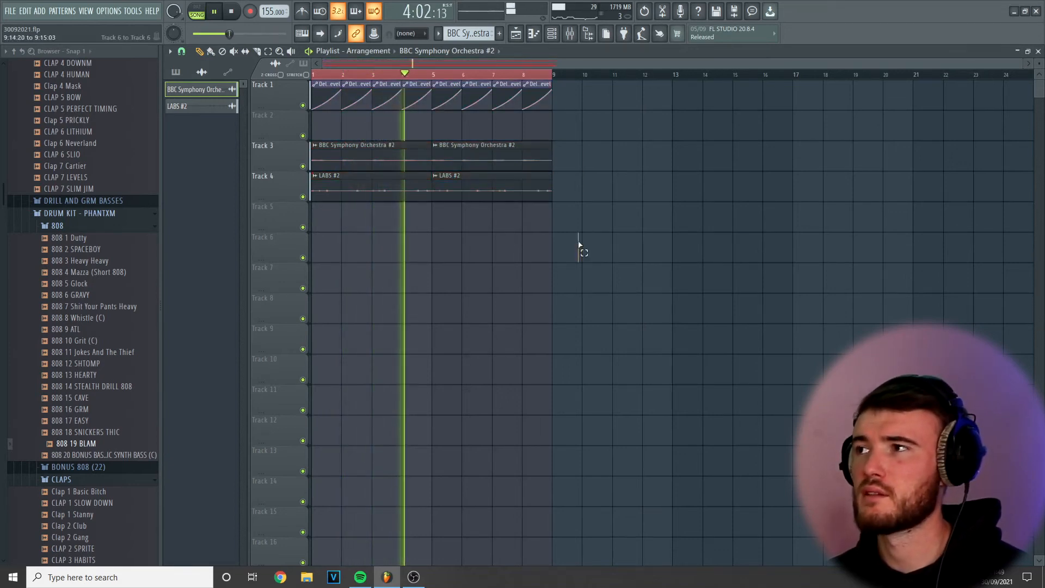
{"action": "key", "text": "ctrl+b"}
{"action": "key", "text": "ctrl+a"}
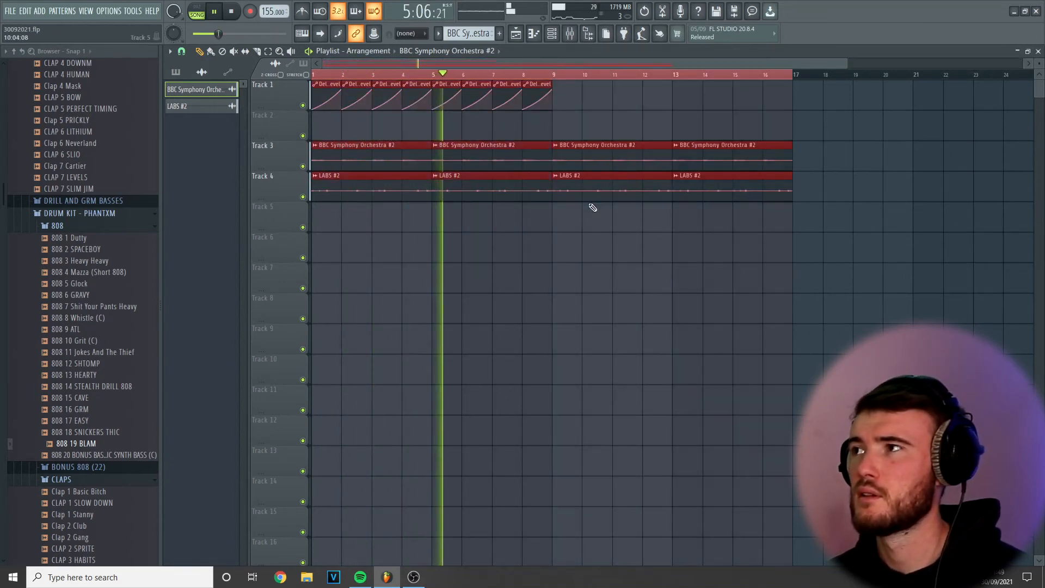
{"action": "scroll", "coordinate": [588, 215], "scroll_direction": "down", "scroll_amount": 2}
{"action": "scroll", "coordinate": [533, 174], "scroll_direction": "down", "scroll_amount": 3}
{"action": "scroll", "coordinate": [511, 163], "scroll_direction": "up", "scroll_amount": 3}
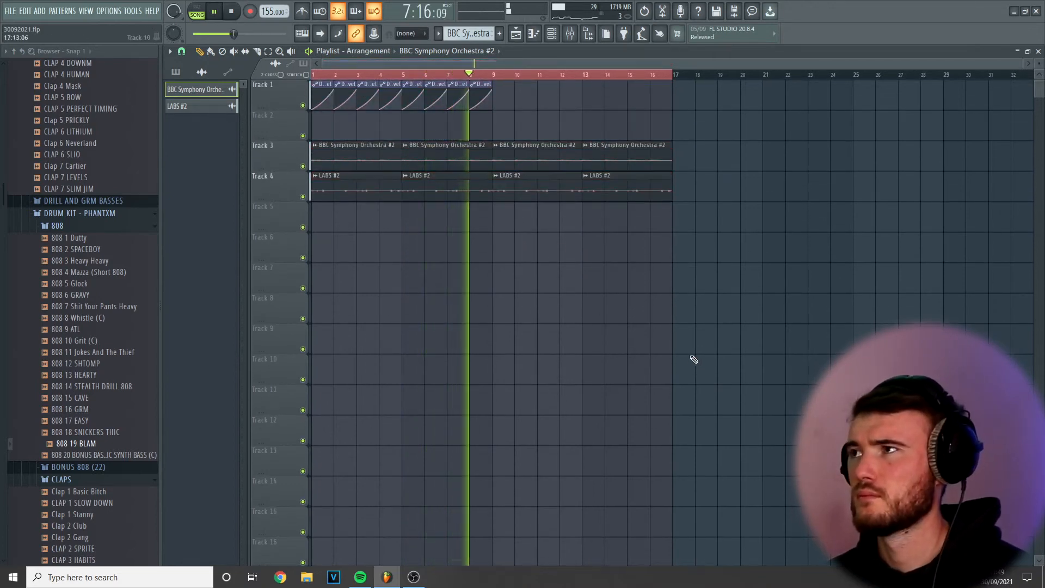
Add the Quick Riser Fx (trap) sample just before bar 9 on Track 6 and lay Pattern 5 over bars 9 to 12 on Track 8
{"action": "key", "text": "space"}
{"action": "left_click", "coordinate": [181, 74]}
{"action": "scroll", "coordinate": [122, 272], "scroll_direction": "down", "scroll_amount": 3}
{"action": "scroll", "coordinate": [122, 272], "scroll_direction": "up", "scroll_amount": 4}
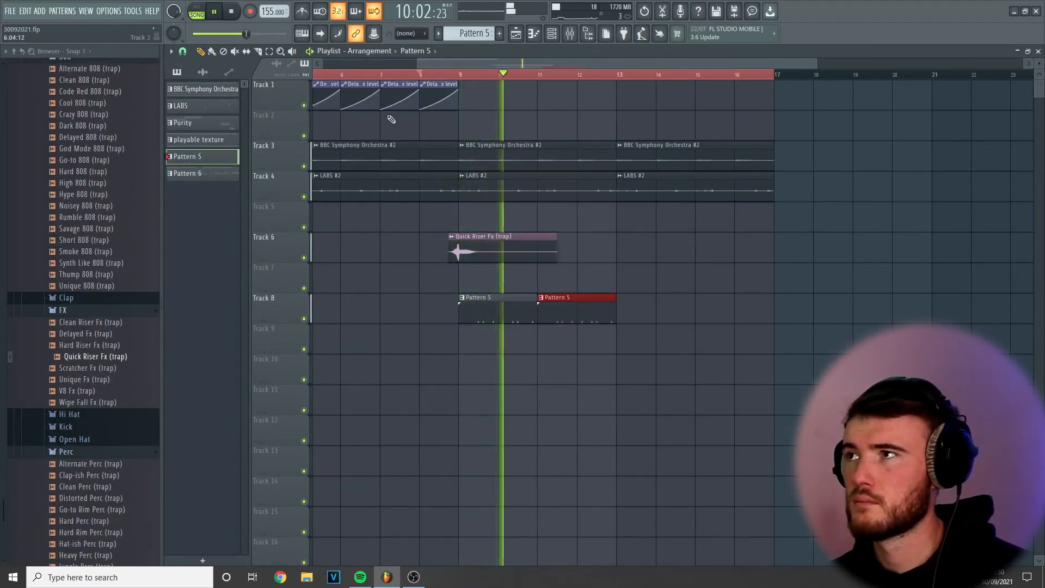
Stop playback and split Pattern 6 by channel
{"action": "key", "text": "space"}
{"action": "right_click", "coordinate": [233, 177]}
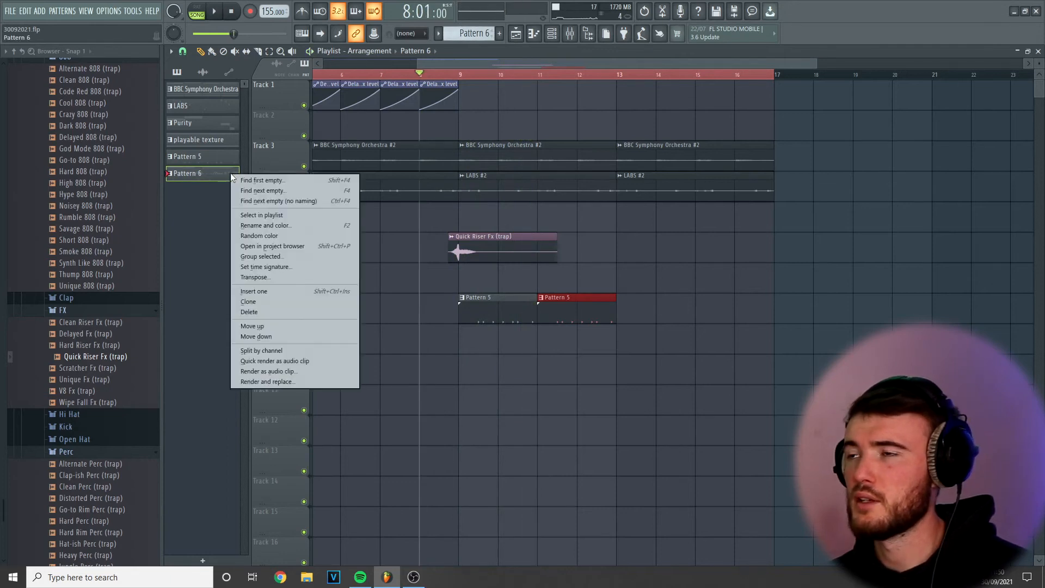
{"action": "left_click", "coordinate": [297, 352]}
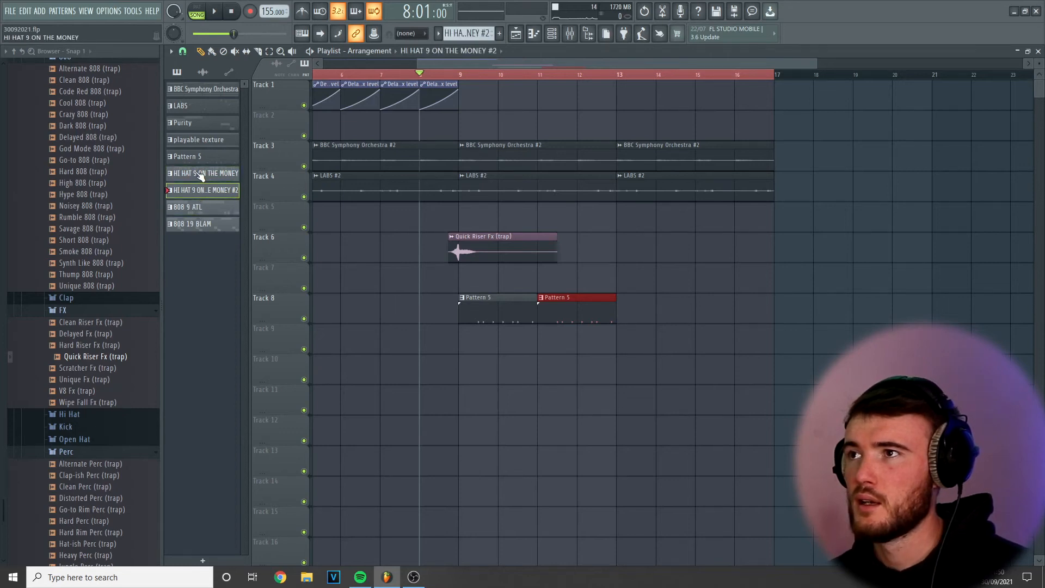
Place the HI HAT 9 ON THE MONEY and 808 9 ATL patterns at bar 9 on Tracks 9 and 10 and repeat Pattern 5 through bar 16
{"action": "left_click_drag", "start_coordinate": [212, 220], "coordinate": [484, 361]}
{"action": "key", "text": "ctrl+b"}
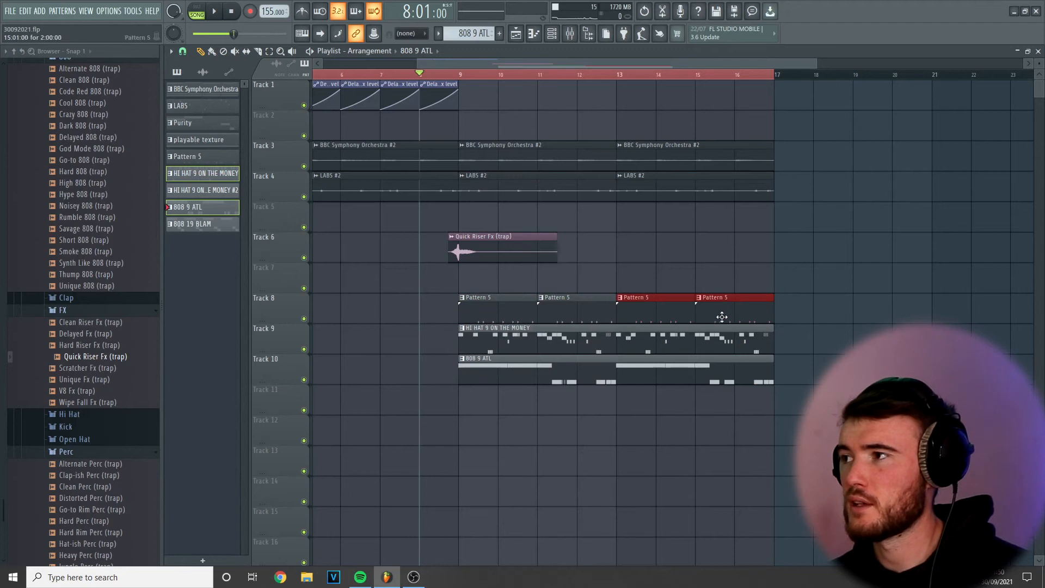
{"action": "scroll", "coordinate": [721, 315], "scroll_direction": "down", "scroll_amount": 3}
{"action": "key", "text": "space"}
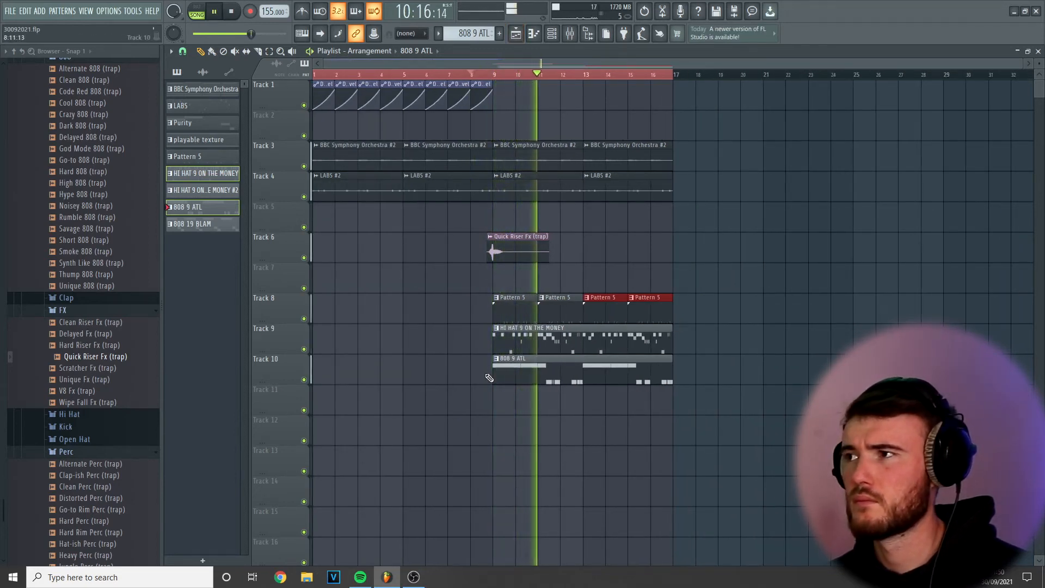
Duplicate the bars 9 to 16 section into bars 17 to 24, extend the playback range and delete the copied Quick Riser Fx clip
{"action": "left_click_drag", "start_coordinate": [765, 474], "coordinate": [540, 189]}
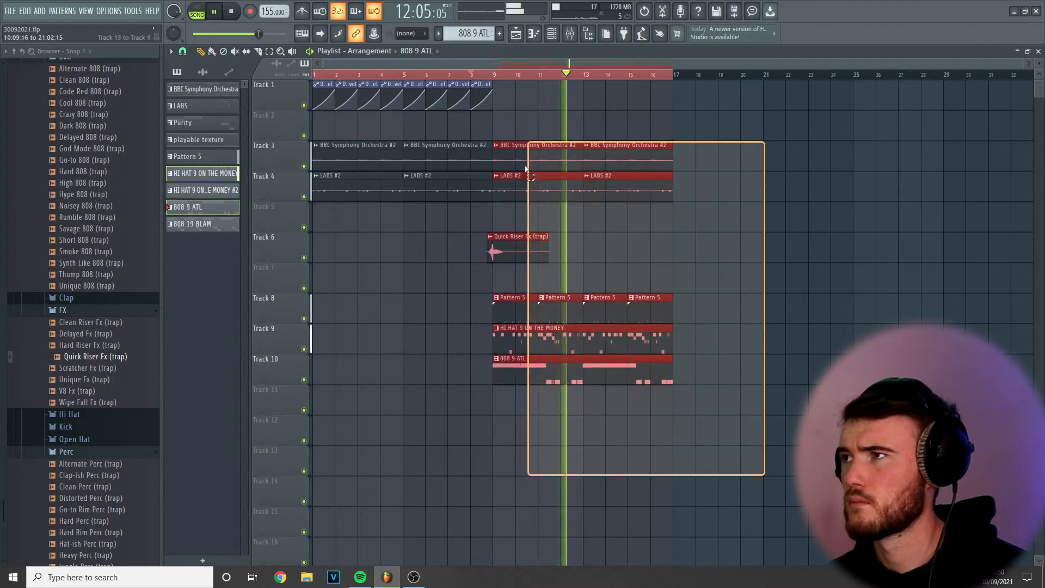
{"action": "key", "text": "ctrl+b"}
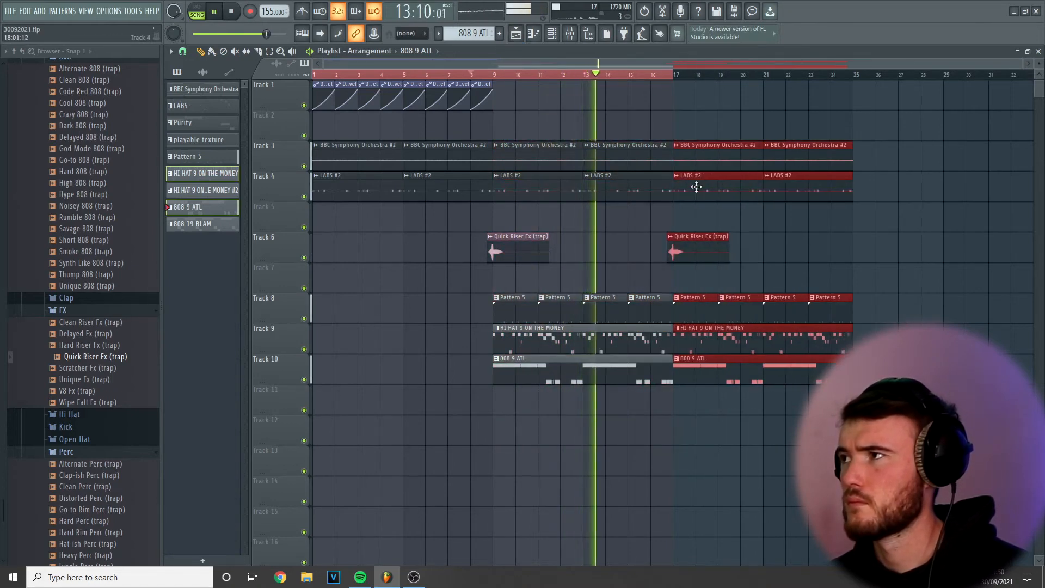
{"action": "key", "text": "ctrl+a"}
{"action": "key", "text": "ctrl+Return"}
{"action": "left_click_drag", "start_coordinate": [599, 219], "coordinate": [636, 272]}
{"action": "key", "text": "Delete"}
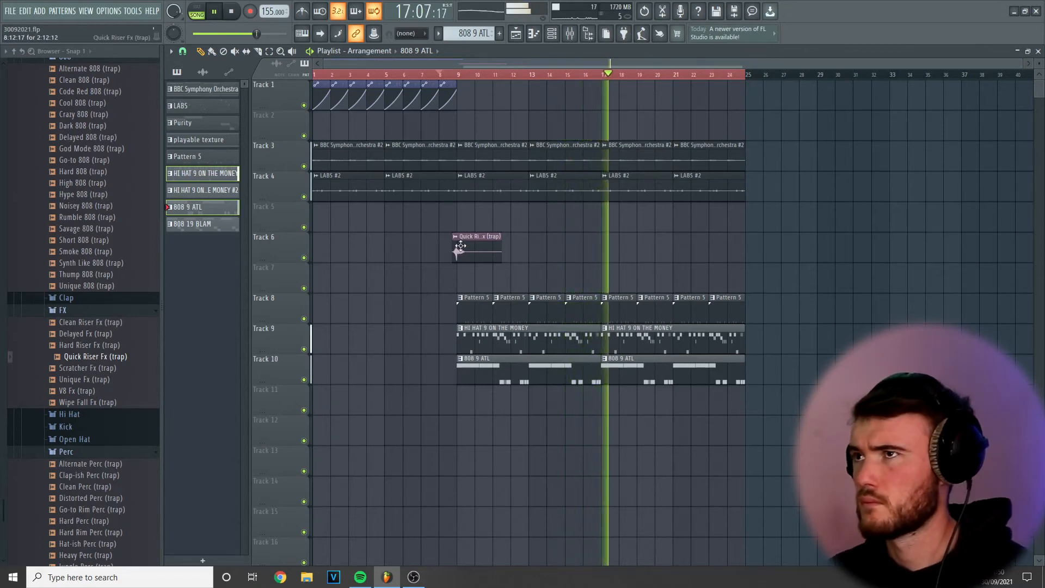
Place the Purity pattern at bar 25 on Track 5 and duplicate it into bars 29 to 32
{"action": "left_click_drag", "start_coordinate": [202, 123], "coordinate": [751, 218]}
{"action": "key", "text": "ctrl+b"}
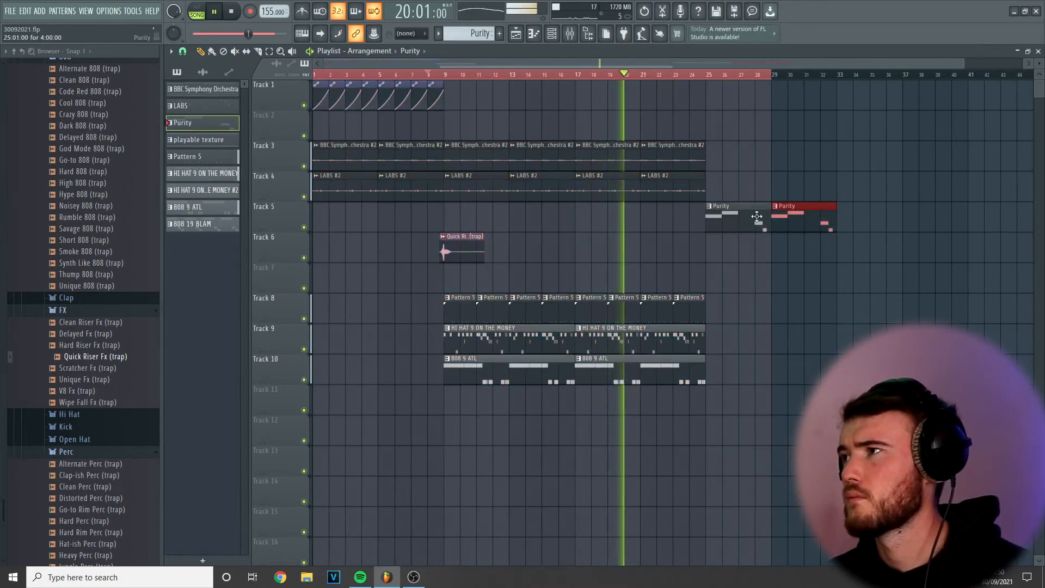
Place the BBC Symphony Orchestra and LABS patterns on Tracks 3 and 4 across bars 25 to 32 and extend the playback range
{"action": "key", "text": "ctrl+a"}
{"action": "left_click_drag", "start_coordinate": [691, 197], "coordinate": [804, 241], "text": "ctrl"}
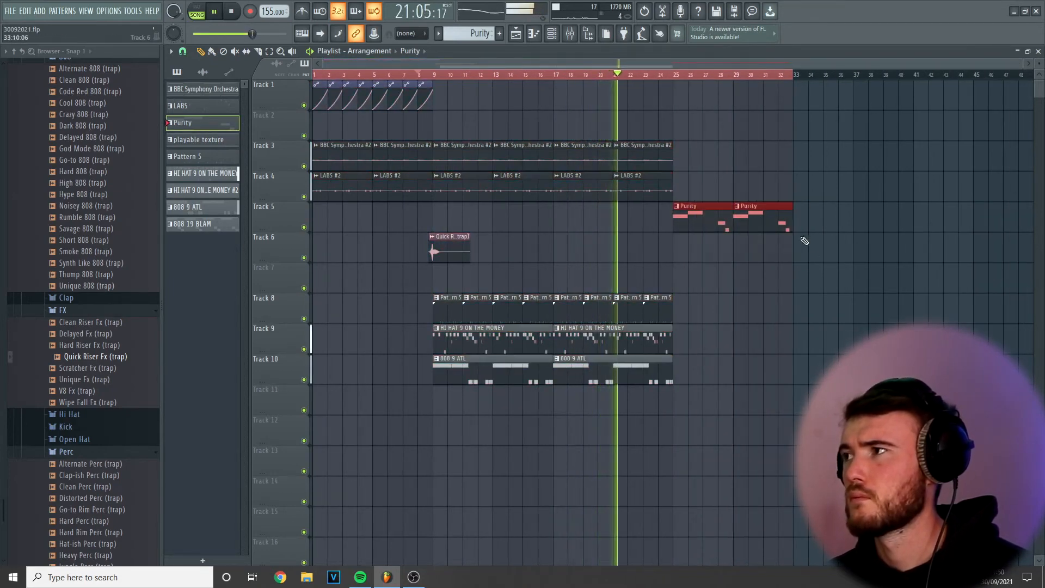
{"action": "mouse_move", "coordinate": [195, 110]}
{"action": "left_mouse_down", "text": "ctrl"}
{"action": "mouse_move", "coordinate": [194, 91]}
{"action": "mouse_move", "coordinate": [795, 182]}
{"action": "mouse_move", "coordinate": [758, 172]}
{"action": "left_mouse_up", "text": "ctrl"}
{"action": "key", "text": "ctrl+a"}
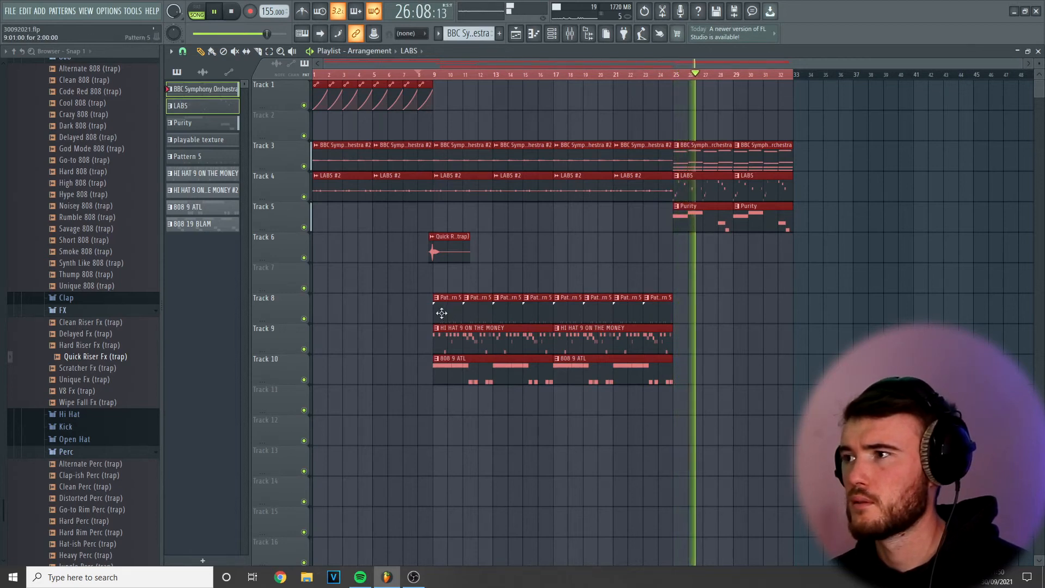
Place the 808 19 BLAM pattern at bar 25 on Track 11 and stop playback
{"action": "left_click", "coordinate": [203, 224]}
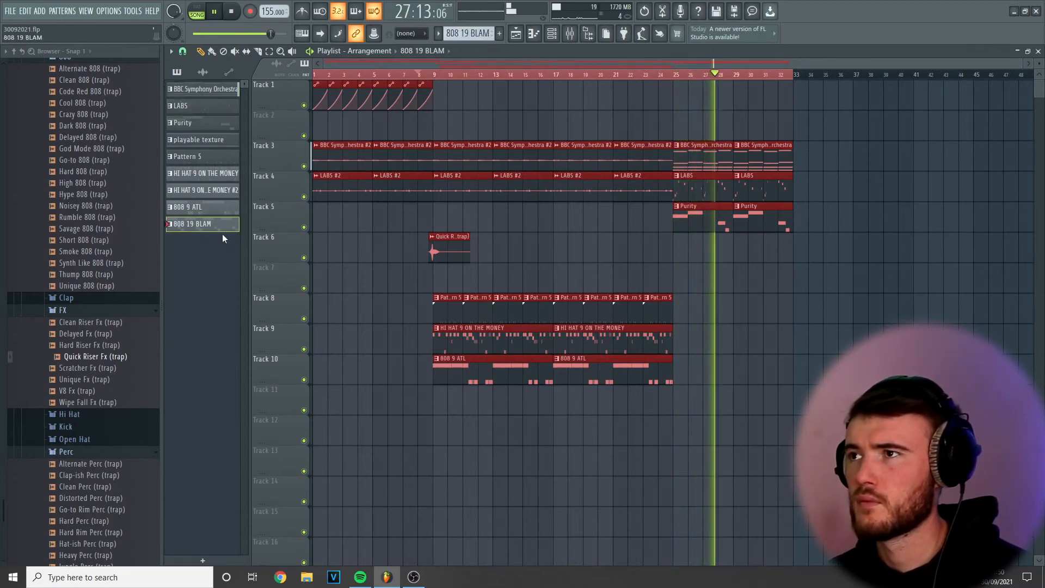
{"action": "left_click", "coordinate": [671, 399]}
{"action": "key", "text": "space"}
Repeat the Delay 3 mix level automation clips on Track 1 from bar 9 through bar 32
{"action": "left_click_drag", "start_coordinate": [470, 136], "coordinate": [317, 81]}
{"action": "right_click", "coordinate": [320, 83]}
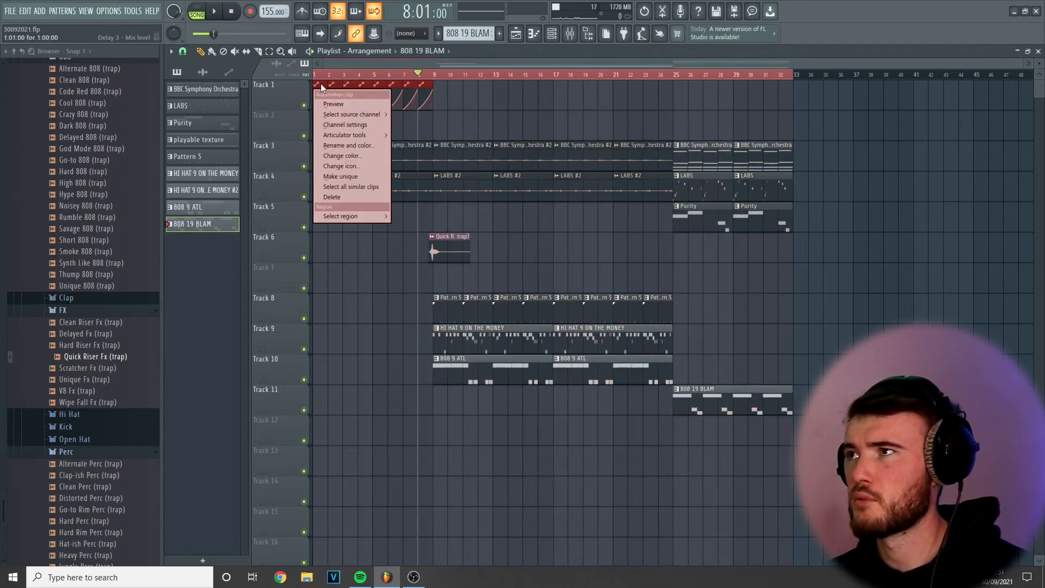
{"action": "left_click", "coordinate": [453, 106]}
{"action": "left_click_drag", "start_coordinate": [393, 97], "coordinate": [314, 98]}
{"action": "key", "text": "ctrl+b"}
{"action": "key", "text": "ctrl+b"}
{"action": "key", "text": "ctrl+b"}
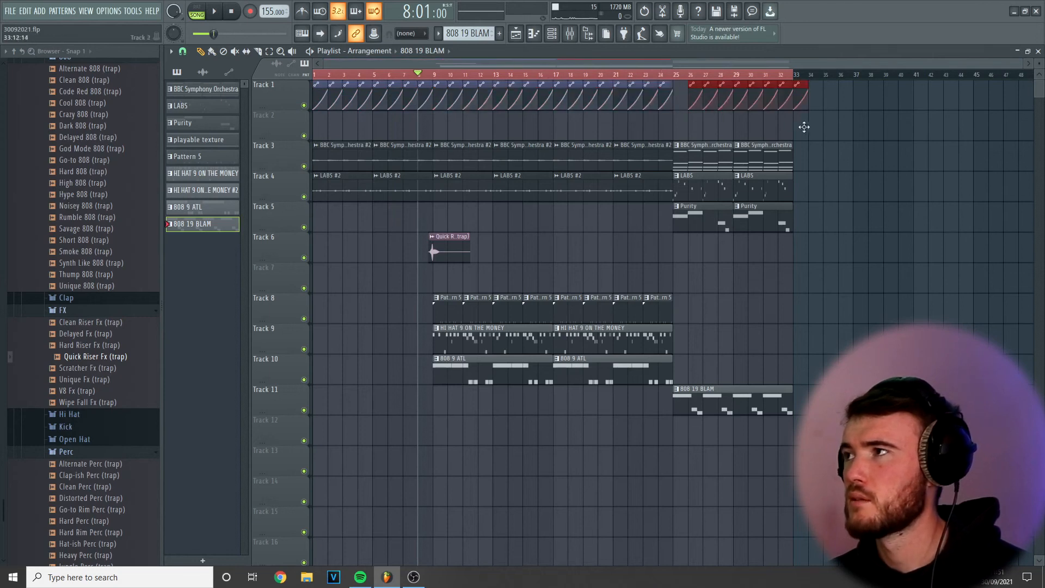
{"action": "key", "text": "space"}
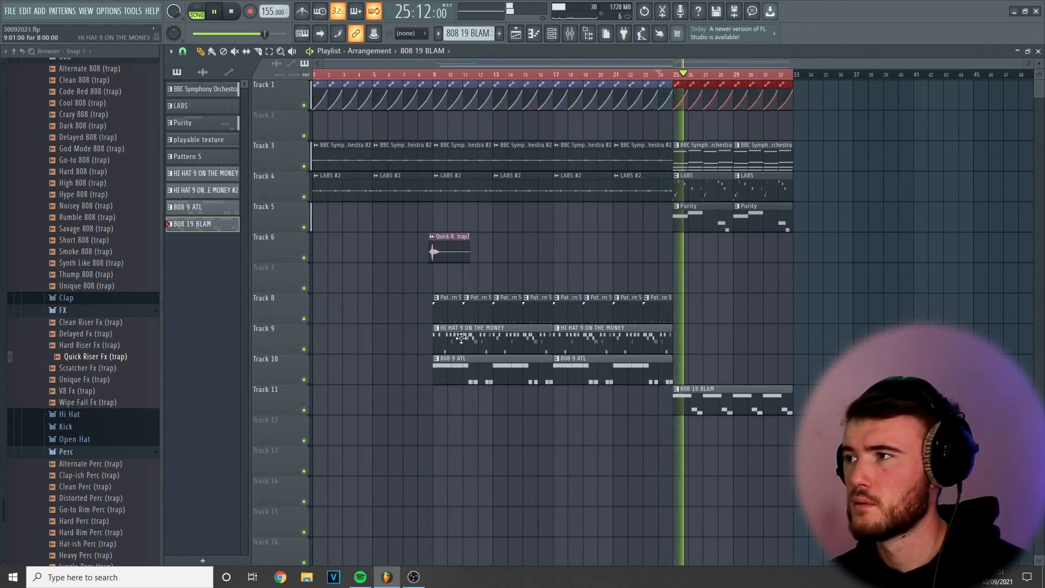
{"action": "left_click_drag", "start_coordinate": [453, 339], "coordinate": [630, 354]}
{"action": "key", "text": "ctrl+b"}
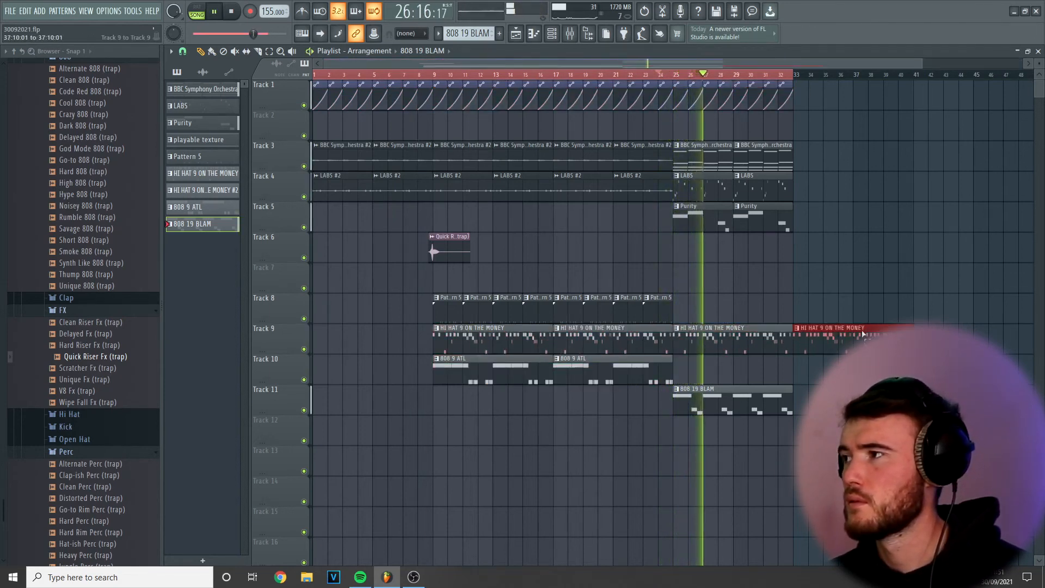
{"action": "key", "text": "Delete"}
{"action": "key", "text": "space"}
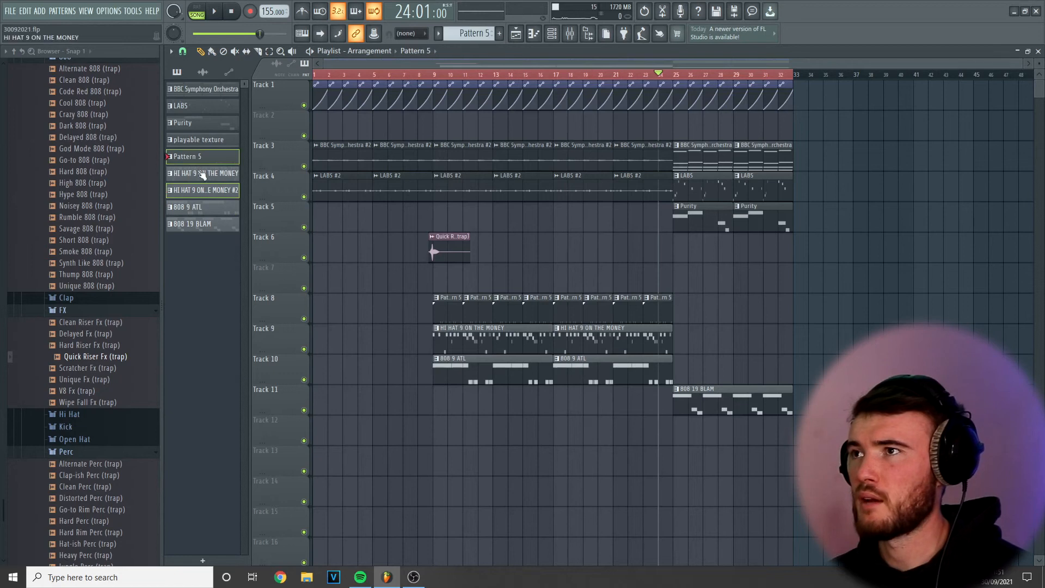
Fill bars 25 to 32 with HI HAT 9 ON THE MONEY #2 on Track 9 and Pattern 5 on Track 8, and check 808 19 BLAM's notes
{"action": "mouse_move", "coordinate": [217, 197]}
{"action": "left_mouse_down"}
{"action": "mouse_move", "coordinate": [692, 310]}
{"action": "mouse_move", "coordinate": [776, 317]}
{"action": "left_mouse_up"}
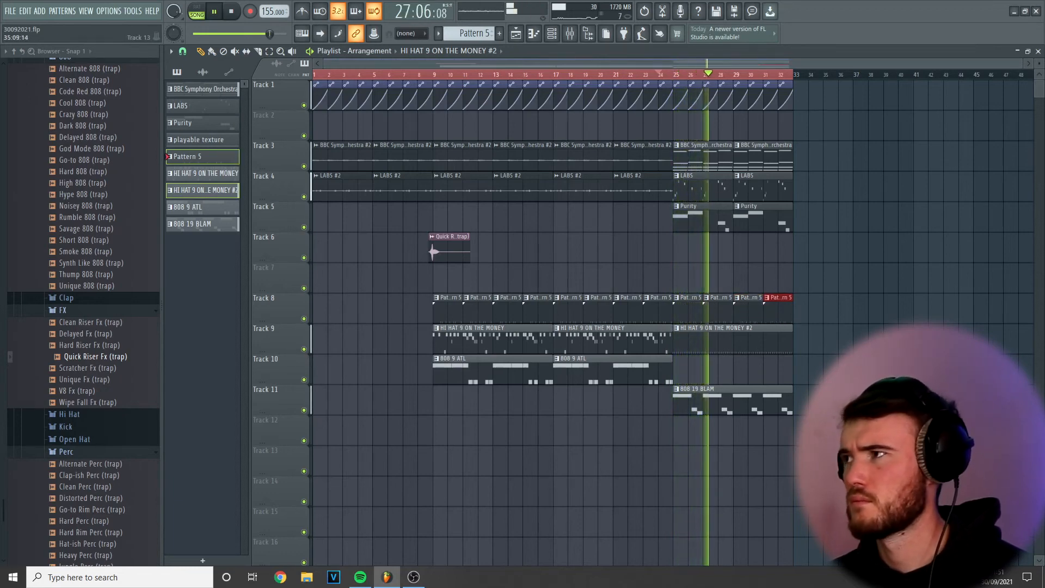
{"action": "double_click", "coordinate": [701, 398]}
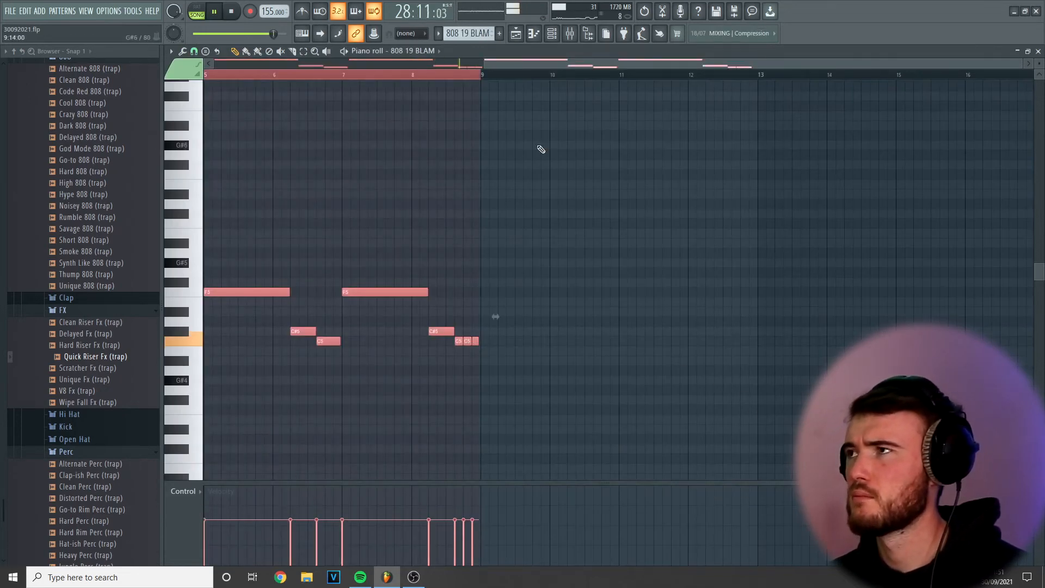
{"action": "left_click", "coordinate": [515, 33]}
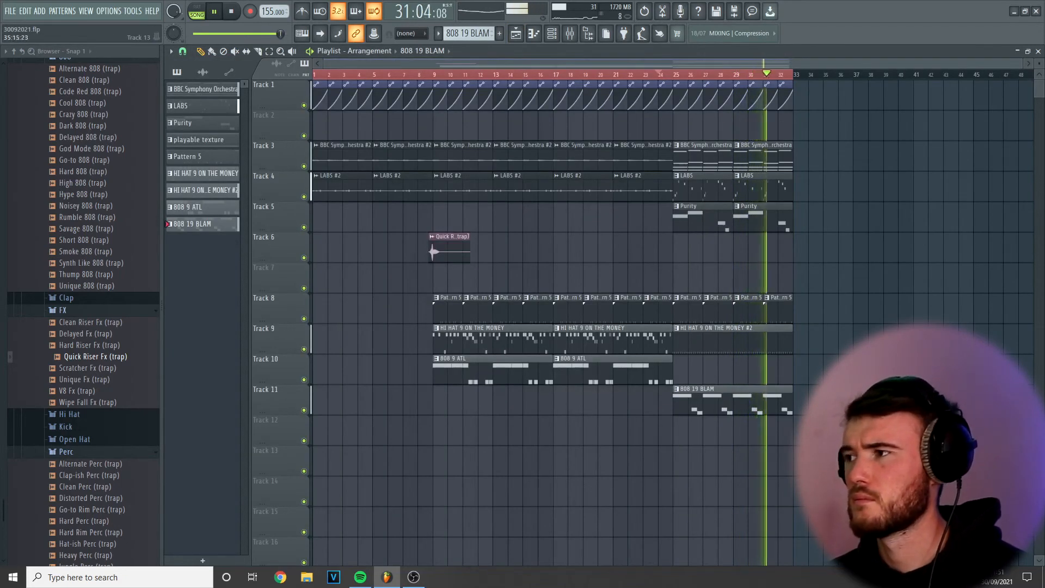
Stop playback, duplicate the bars 25 to 32 section into bars 33 to 40 and extend the playback range over it
{"action": "key", "text": "space"}
{"action": "mouse_move", "coordinate": [851, 474]}
{"action": "left_mouse_down"}
{"action": "mouse_move", "coordinate": [625, 93]}
{"action": "mouse_move", "coordinate": [833, 123]}
{"action": "mouse_move", "coordinate": [812, 124]}
{"action": "left_mouse_up"}
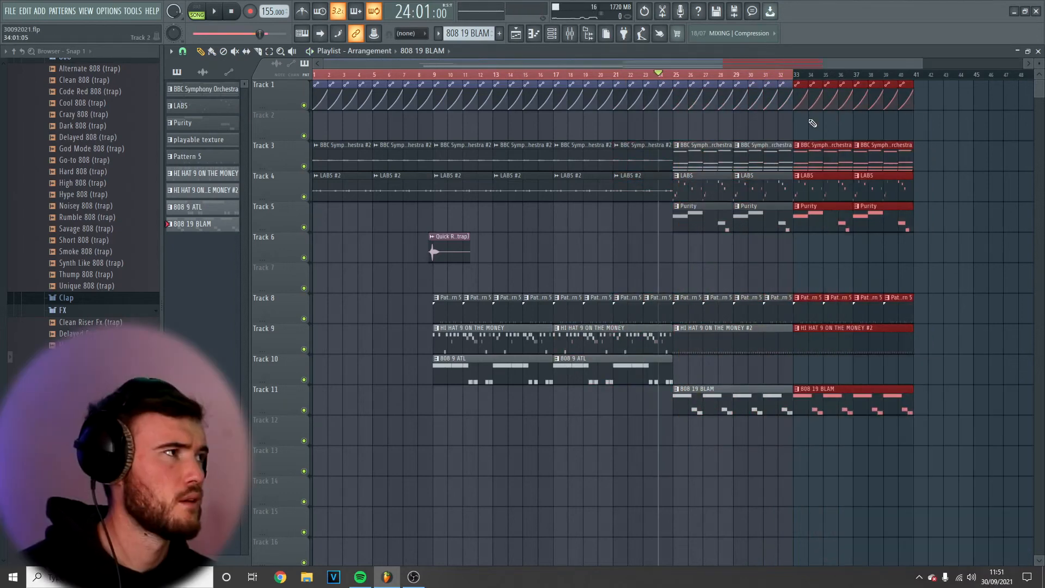
{"action": "key", "text": "ctrl+a"}
{"action": "scroll", "coordinate": [760, 169], "scroll_direction": "down", "scroll_amount": 1}
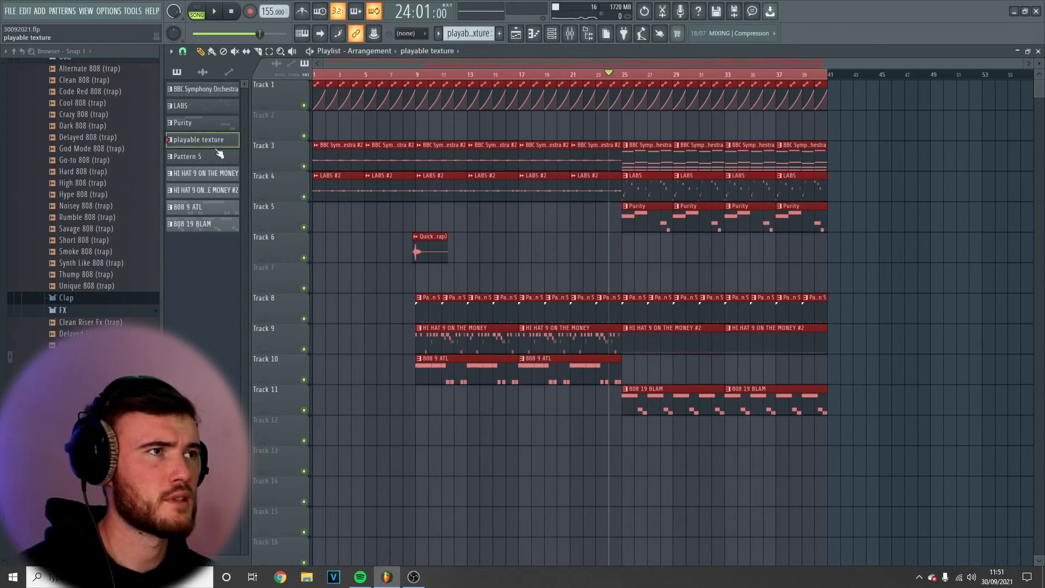
Place the playable texture pattern on Track 12 across bars 1 to 8 and copy both clips to bars 25 to 32
{"action": "mouse_move", "coordinate": [348, 405]}
{"action": "left_mouse_down"}
{"action": "mouse_move", "coordinate": [312, 420]}
{"action": "mouse_move", "coordinate": [425, 455]}
{"action": "left_mouse_up"}
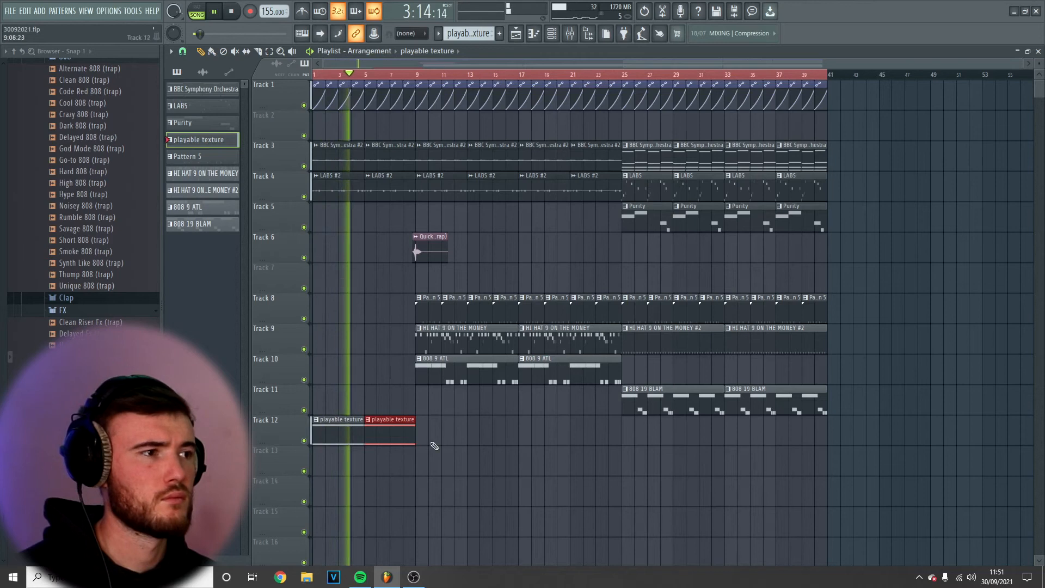
{"action": "scroll", "coordinate": [408, 479], "scroll_direction": "down", "scroll_amount": 1}
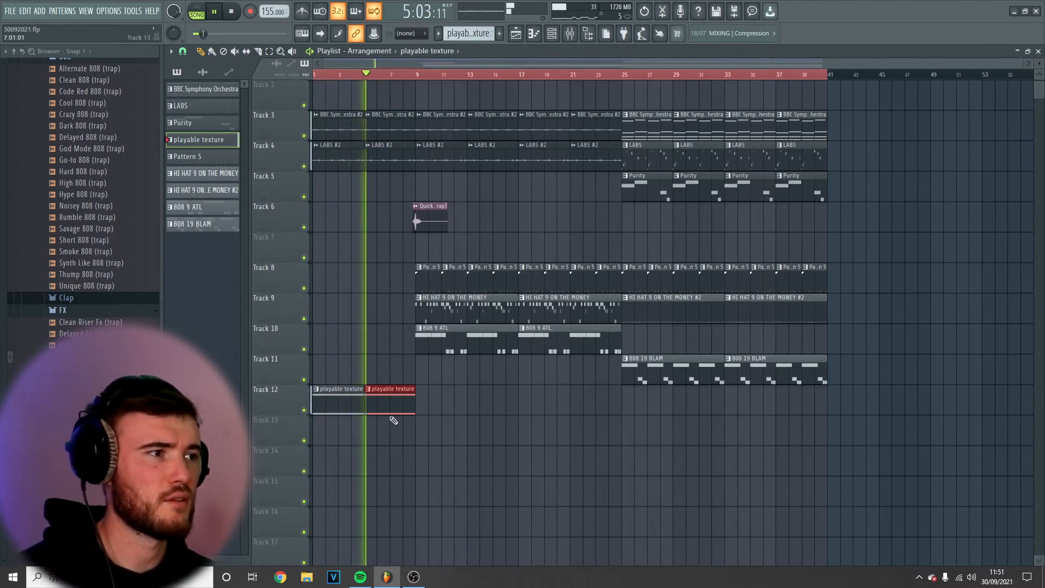
{"action": "left_click_drag", "start_coordinate": [398, 404], "coordinate": [649, 442]}
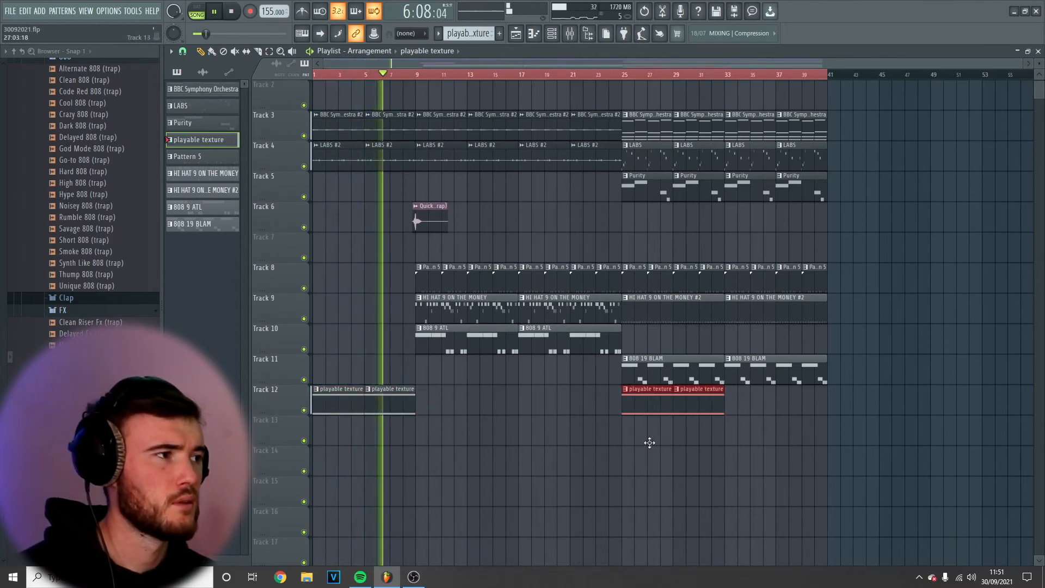
Delete the Pattern 5 clip at bar 25 and trim the HI HAT 9 ON THE MONEY #2 and 808 19 BLAM clips to start at bar 27
{"action": "left_click_drag", "start_coordinate": [636, 375], "coordinate": [628, 282]}
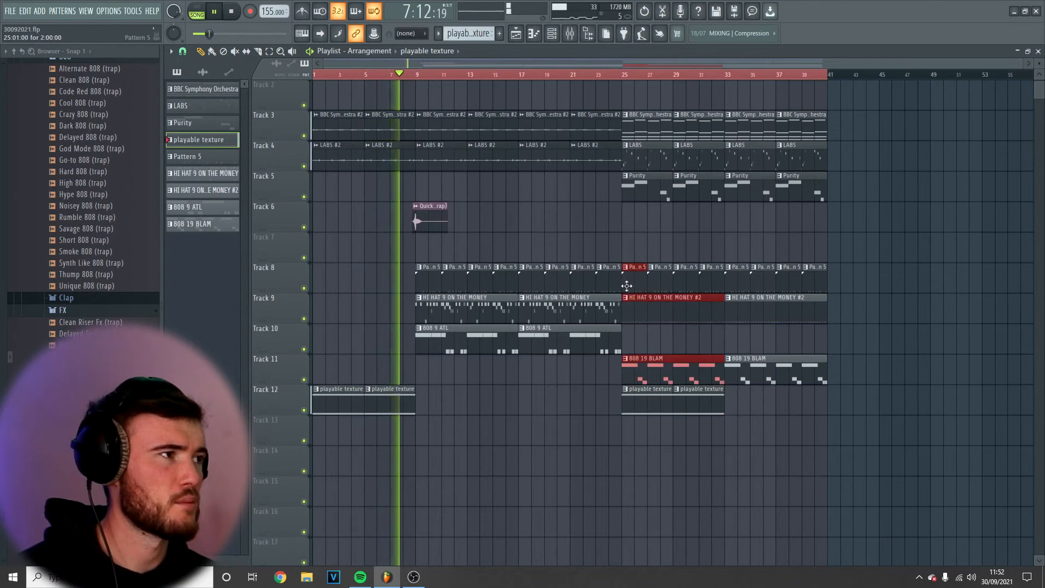
{"action": "right_click", "coordinate": [631, 284]}
{"action": "left_click_drag", "start_coordinate": [633, 293], "coordinate": [653, 371]}
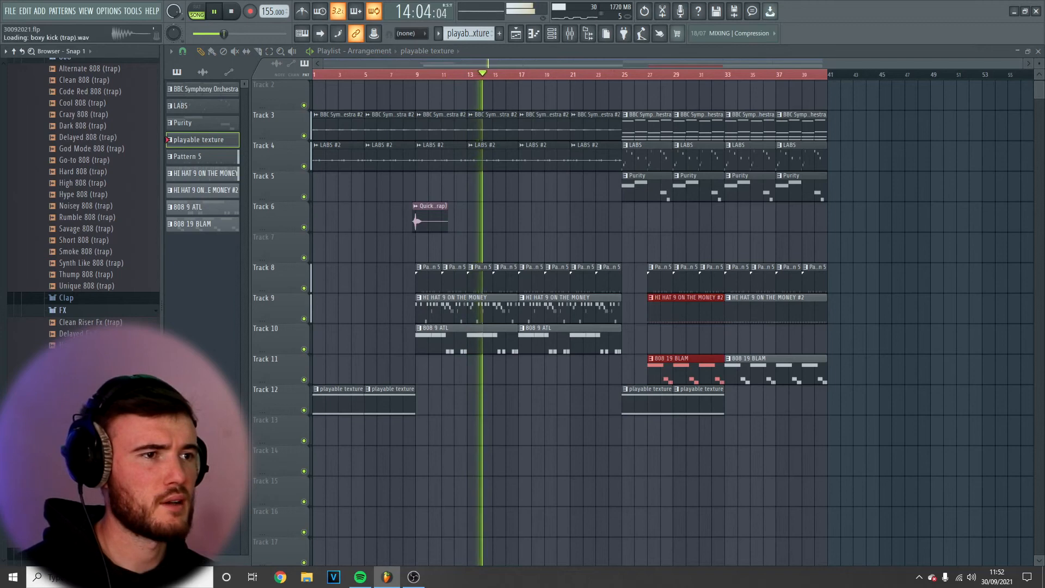
Add the Heavy Kick (trap) sample at bar 17 on Track 13
{"action": "left_click_drag", "start_coordinate": [82, 463], "coordinate": [518, 431]}
{"action": "scroll", "coordinate": [520, 435], "scroll_direction": "up", "scroll_amount": 5}
{"action": "scroll", "coordinate": [528, 469], "scroll_direction": "up", "scroll_amount": 3}
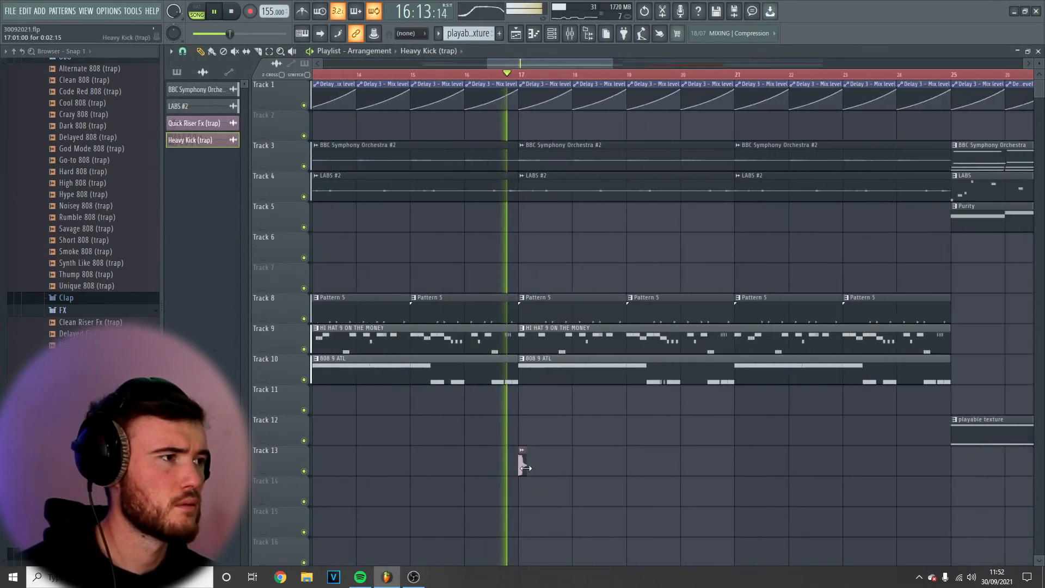
{"action": "scroll", "coordinate": [527, 510], "scroll_direction": "down", "scroll_amount": 5}
Stop playback, route the Heavy Kick sample to mixer track 9 and load Fruity Soft Clipper in its slot 7
{"action": "double_click", "coordinate": [521, 464]}
{"action": "key", "text": "space"}
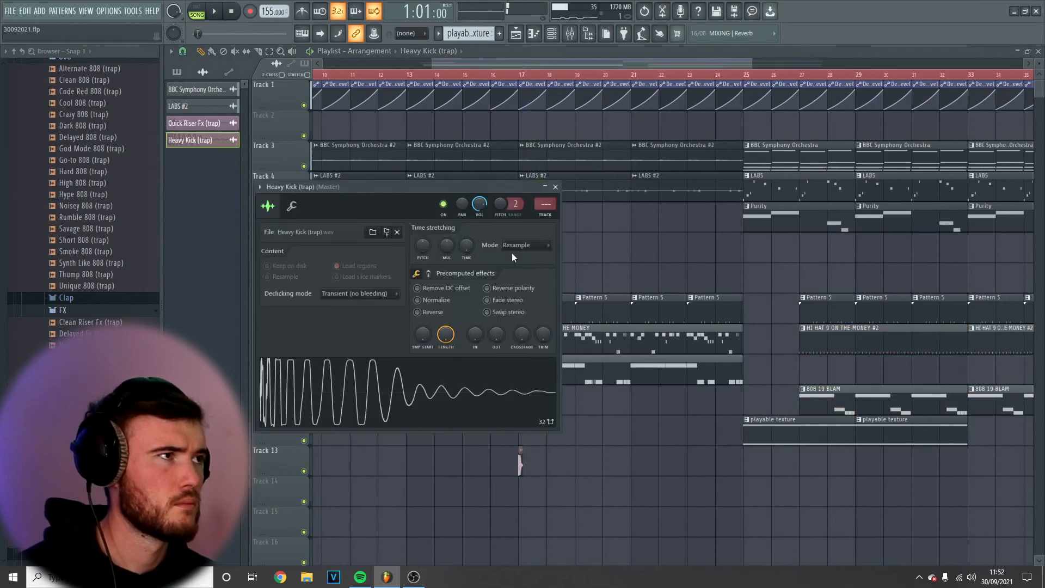
{"action": "key", "text": "ctrl+l"}
{"action": "left_click", "coordinate": [965, 188]}
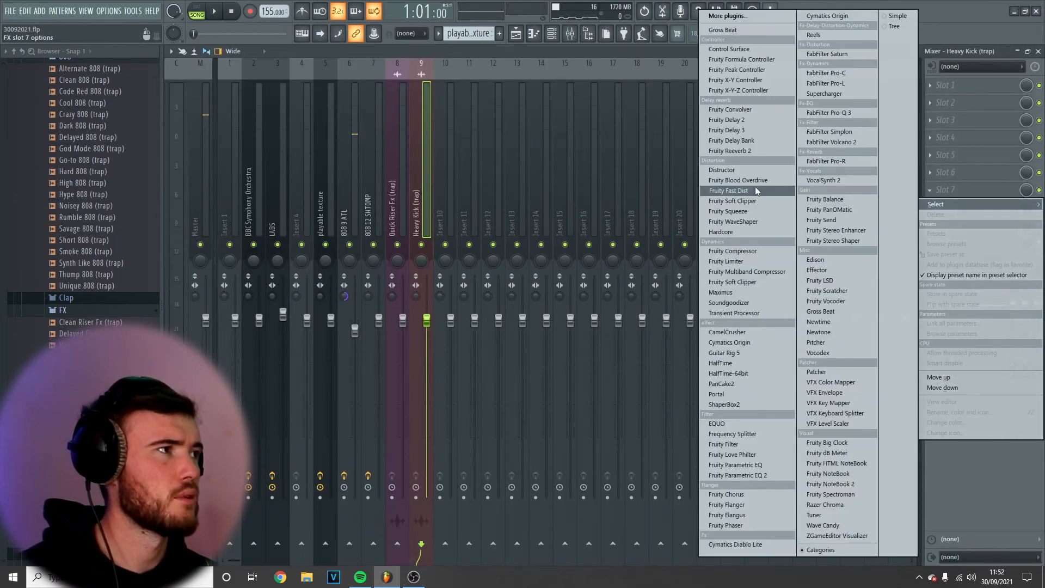
{"action": "left_click", "coordinate": [753, 199]}
Raise the Heavy Kick fader slightly, set its high-shelf EQ band to -18.0 at about 1246 Hz and return to the playlist
{"action": "key", "text": "space"}
{"action": "left_click_drag", "start_coordinate": [434, 320], "coordinate": [483, 110]}
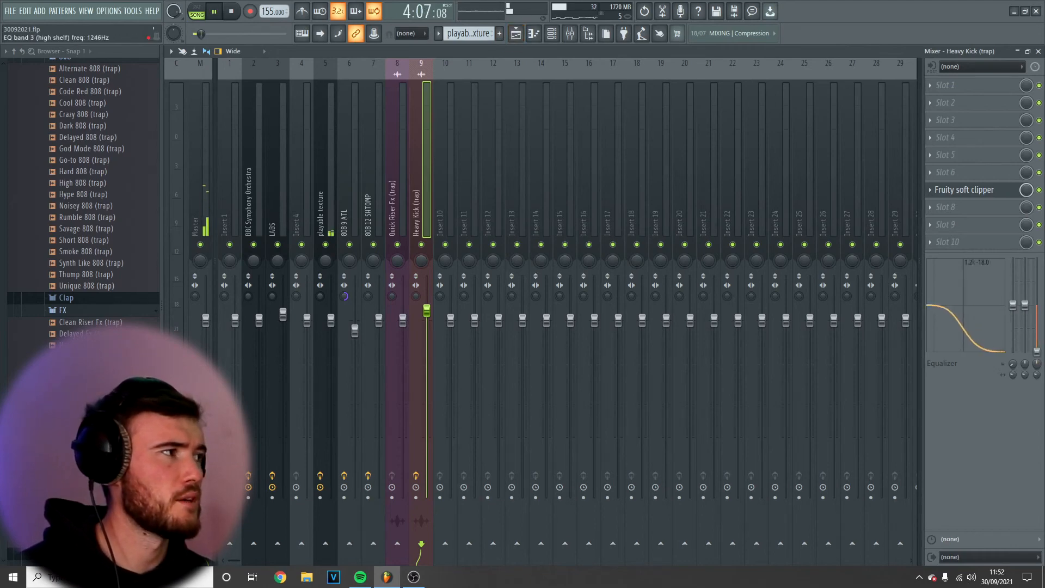
{"action": "left_click", "coordinate": [515, 34]}
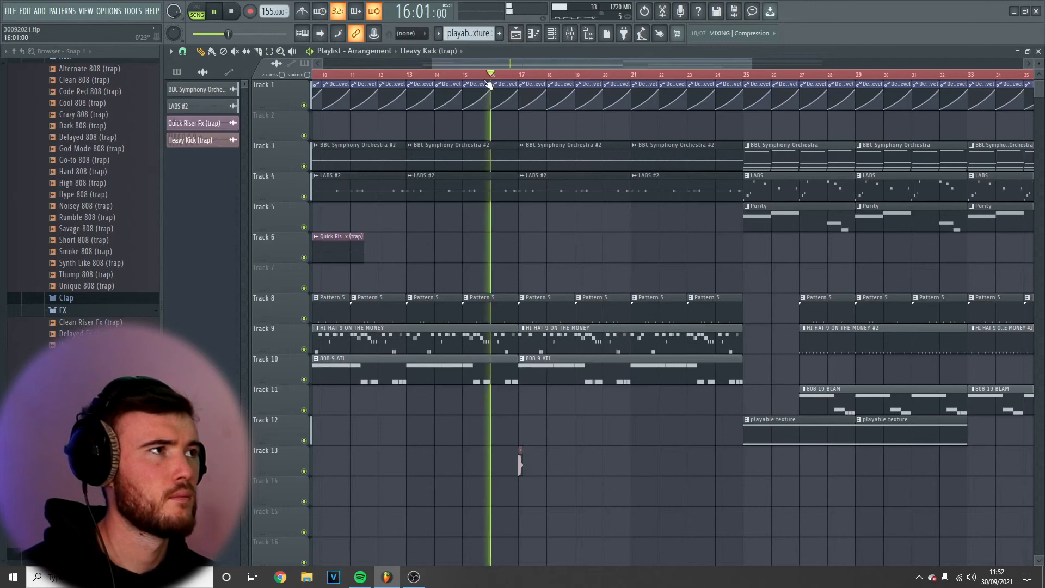
Copy the Heavy Kick clip to bars 19 and 21 on Track 13 and set the sample's quick fade out to about 26%
{"action": "scroll", "coordinate": [499, 462], "scroll_direction": "up", "scroll_amount": 2}
{"action": "left_click_drag", "start_coordinate": [499, 465], "coordinate": [628, 467]}
{"action": "scroll", "coordinate": [628, 469], "scroll_direction": "down", "scroll_amount": 2}
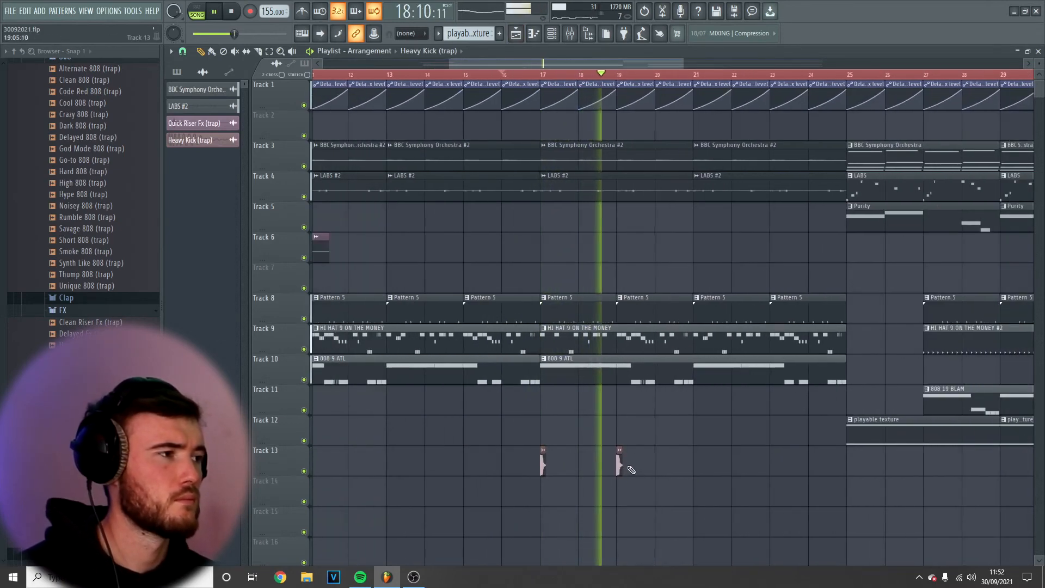
{"action": "left_click_drag", "start_coordinate": [632, 469], "coordinate": [695, 470]}
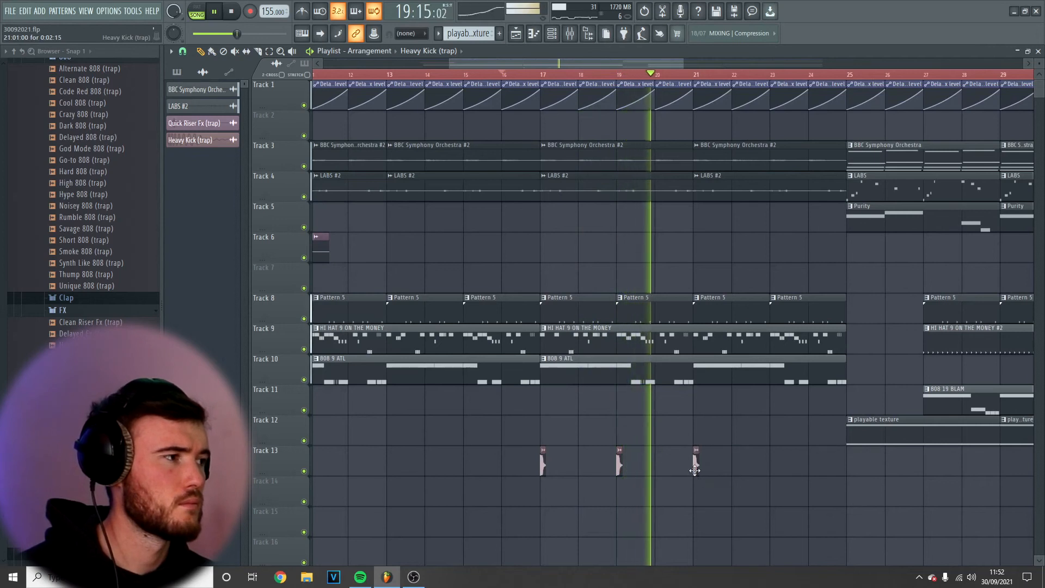
{"action": "double_click", "coordinate": [695, 471]}
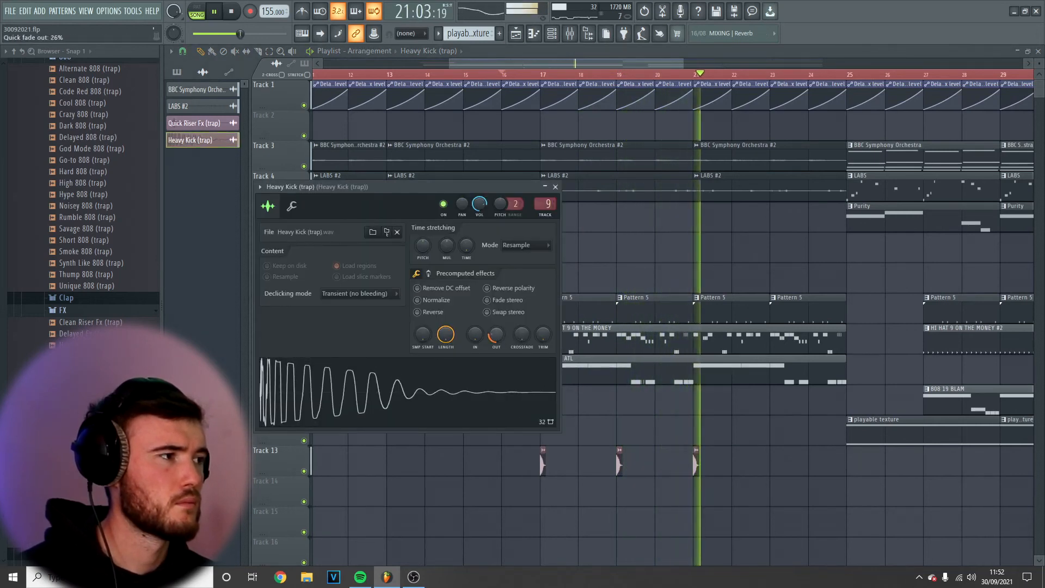
{"action": "left_click", "coordinate": [555, 187]}
Add a Heavy Kick clip at bar 23 and copy the four kicks to bars 33, 35, 37 and 39 on Track 13
{"action": "left_click_drag", "start_coordinate": [743, 449], "coordinate": [653, 466]}
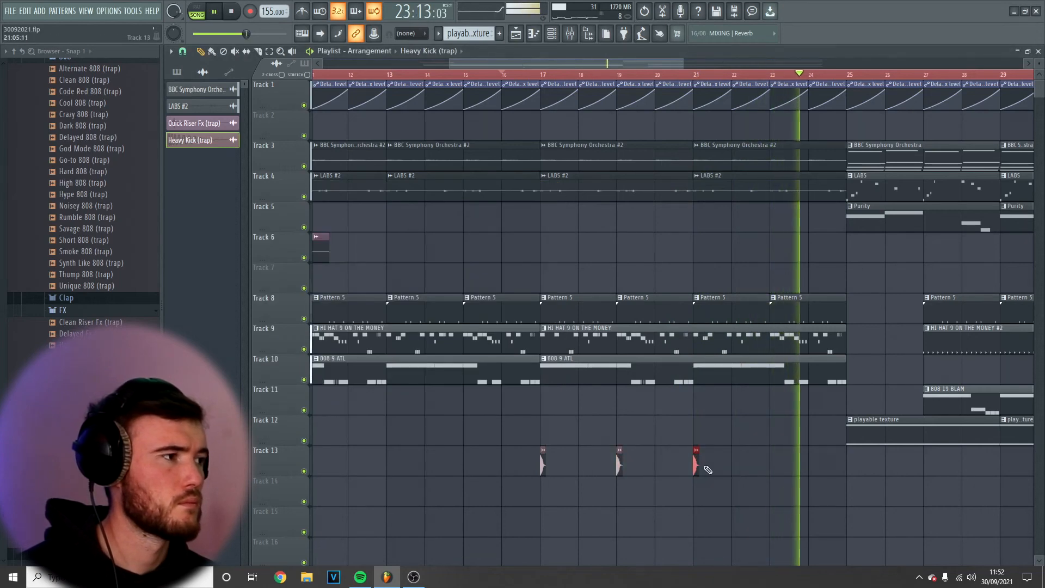
{"action": "key", "text": "ctrl+b"}
{"action": "scroll", "coordinate": [746, 482], "scroll_direction": "down", "scroll_amount": 4}
{"action": "left_click_drag", "start_coordinate": [650, 475], "coordinate": [503, 445]}
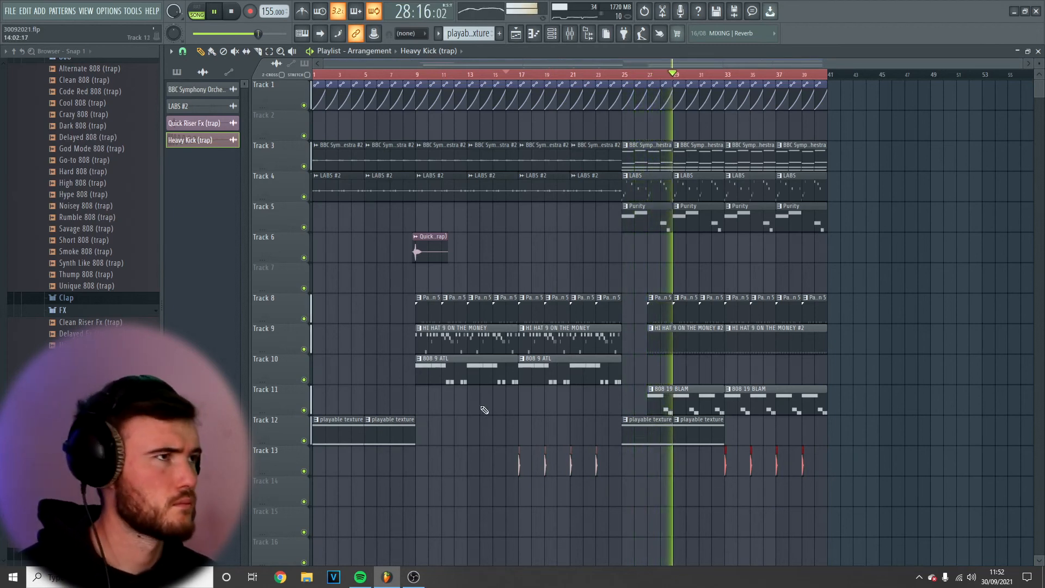
Show the project's patterns and open the options of the Purity clip at bar 33 on Track 5
{"action": "left_click", "coordinate": [186, 73]}
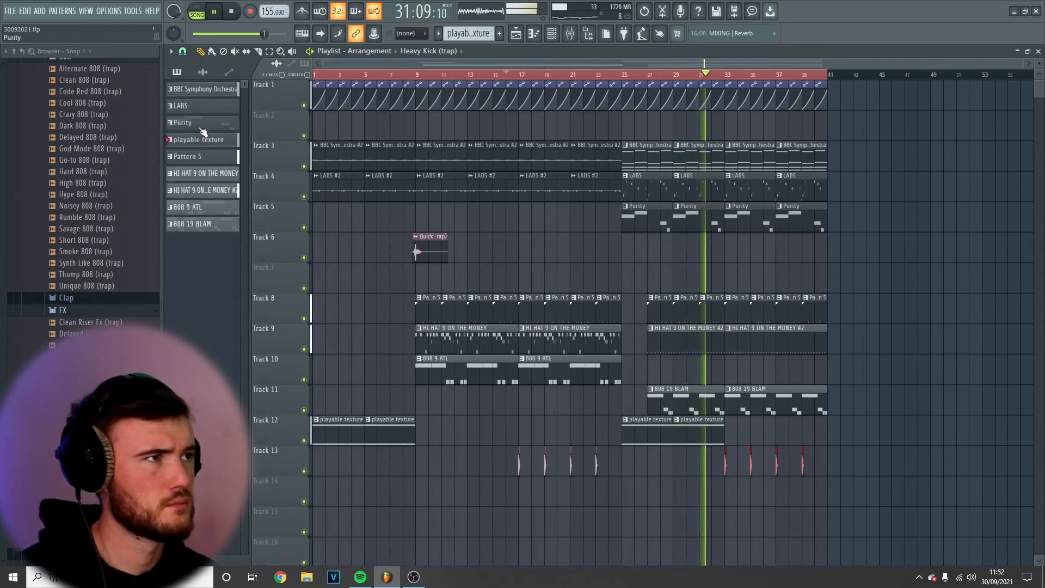
{"action": "left_click", "coordinate": [733, 211]}
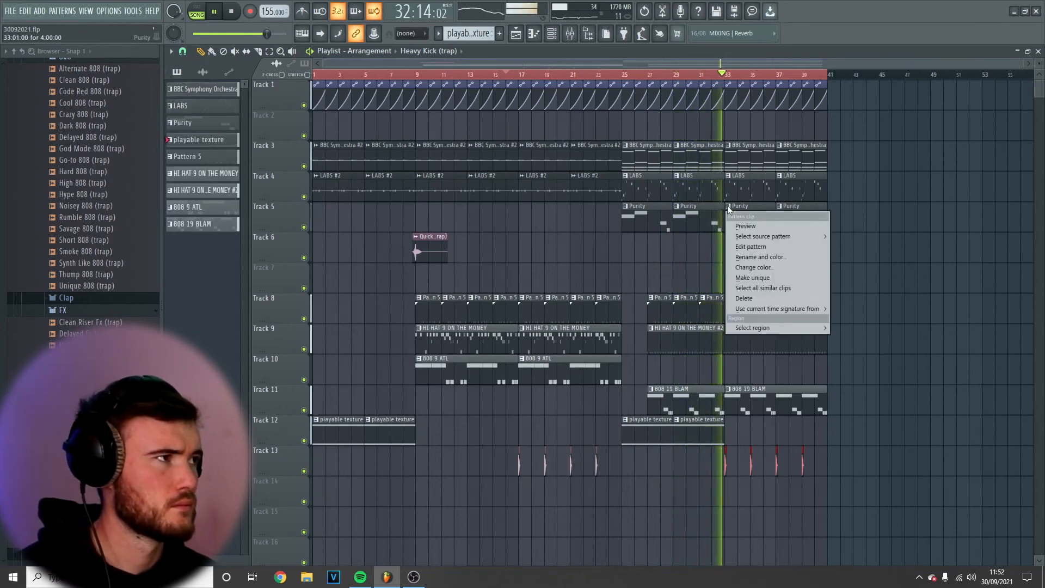